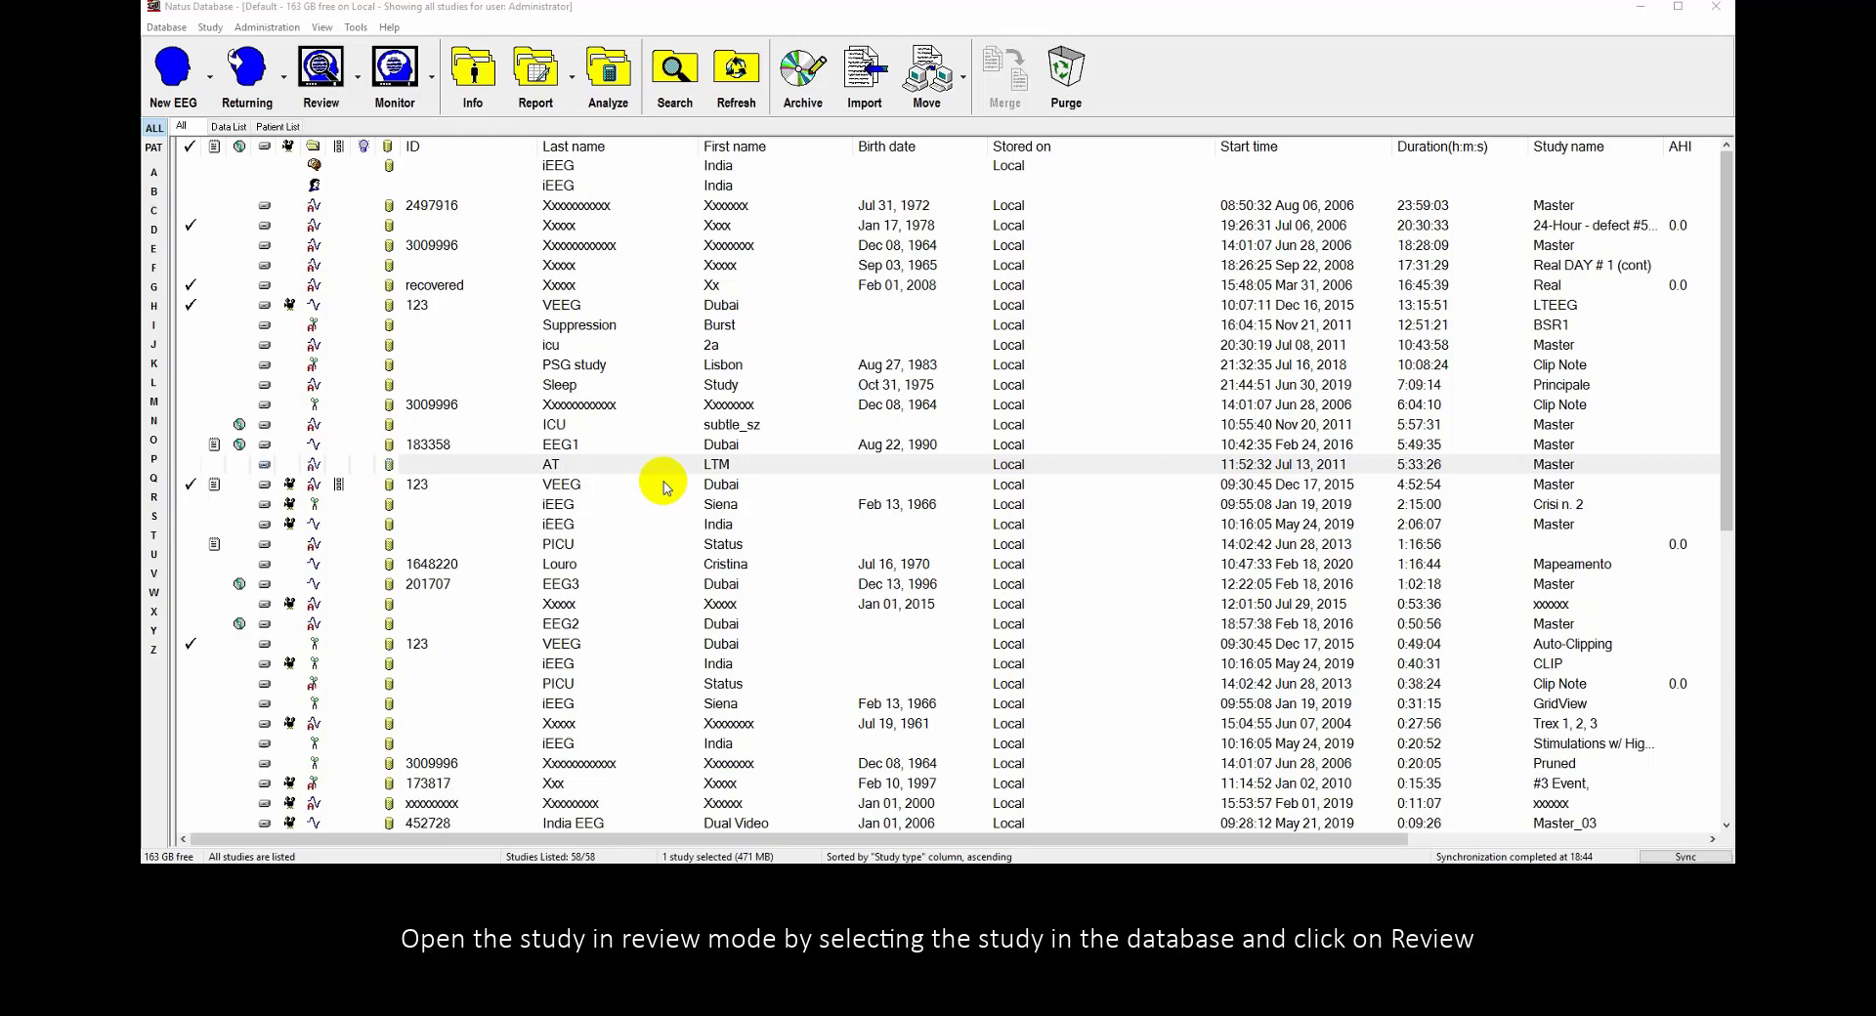
Open the LTM study recorded Jul 13, 2011 at 11:52:32 for review
{"action": "left_click", "coordinate": [637, 465]}
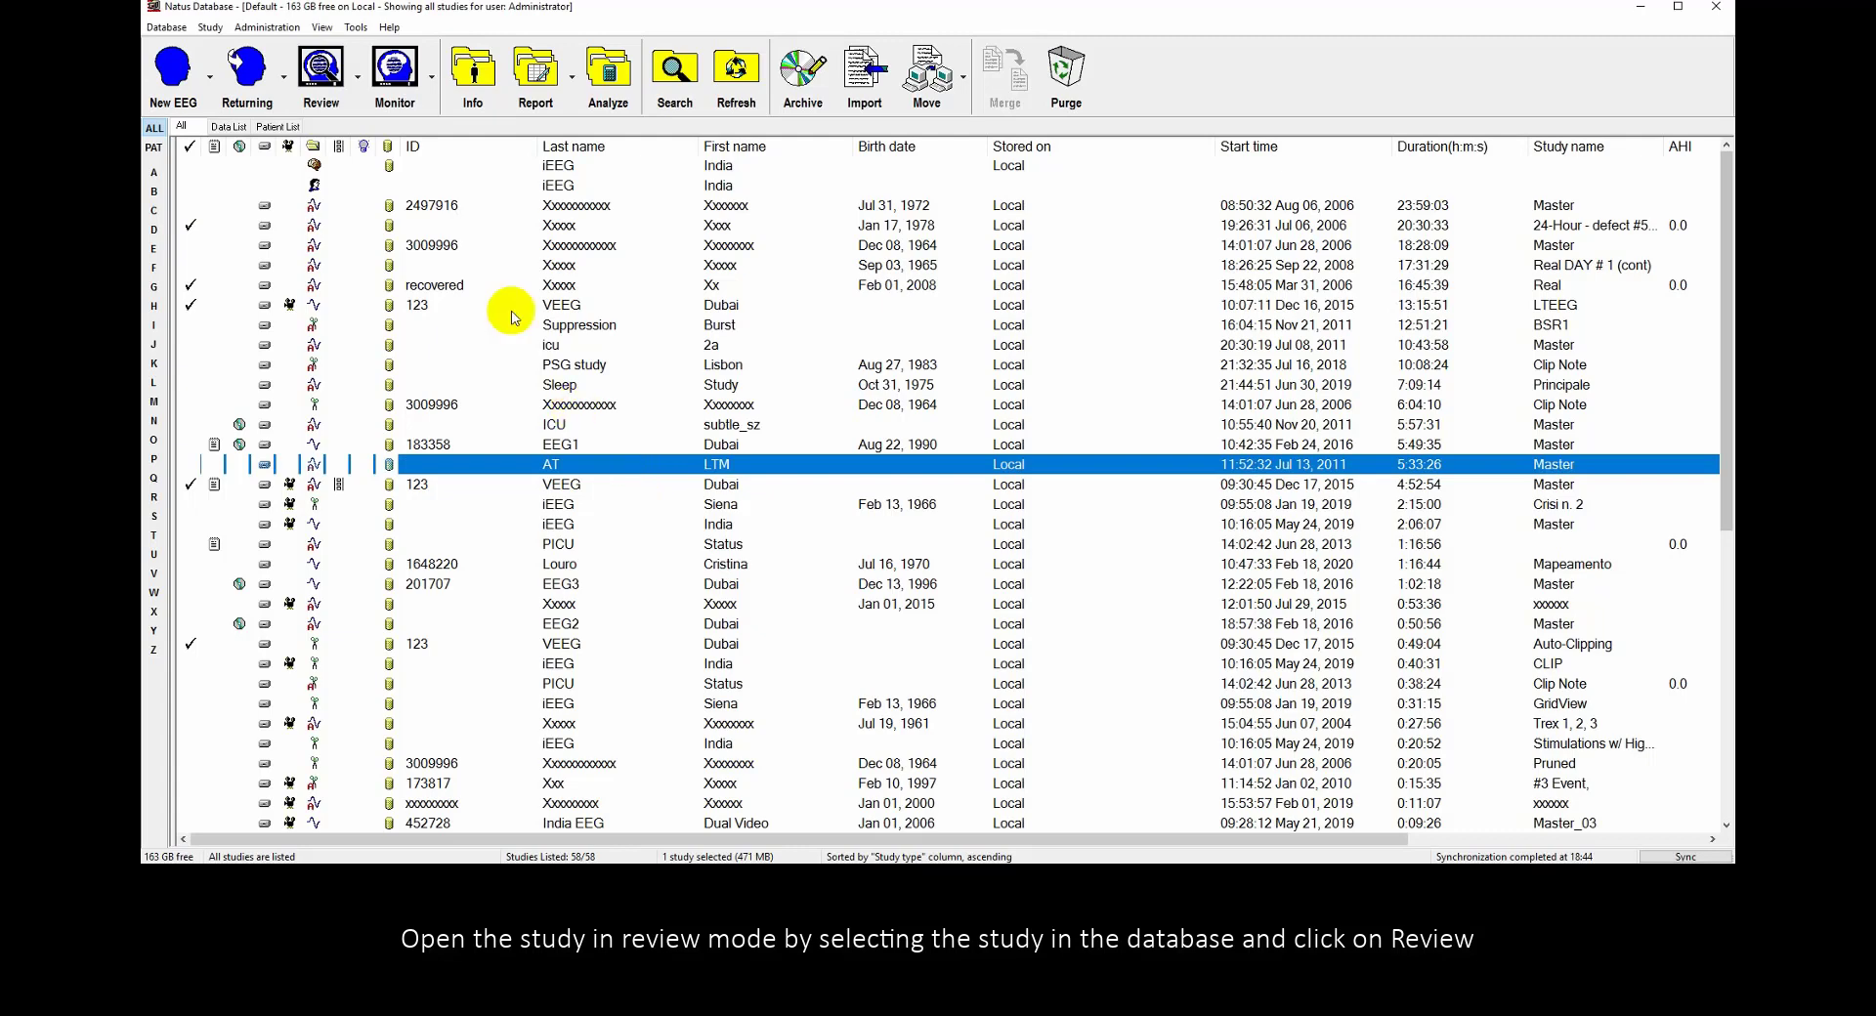
{"action": "left_click", "coordinate": [321, 88]}
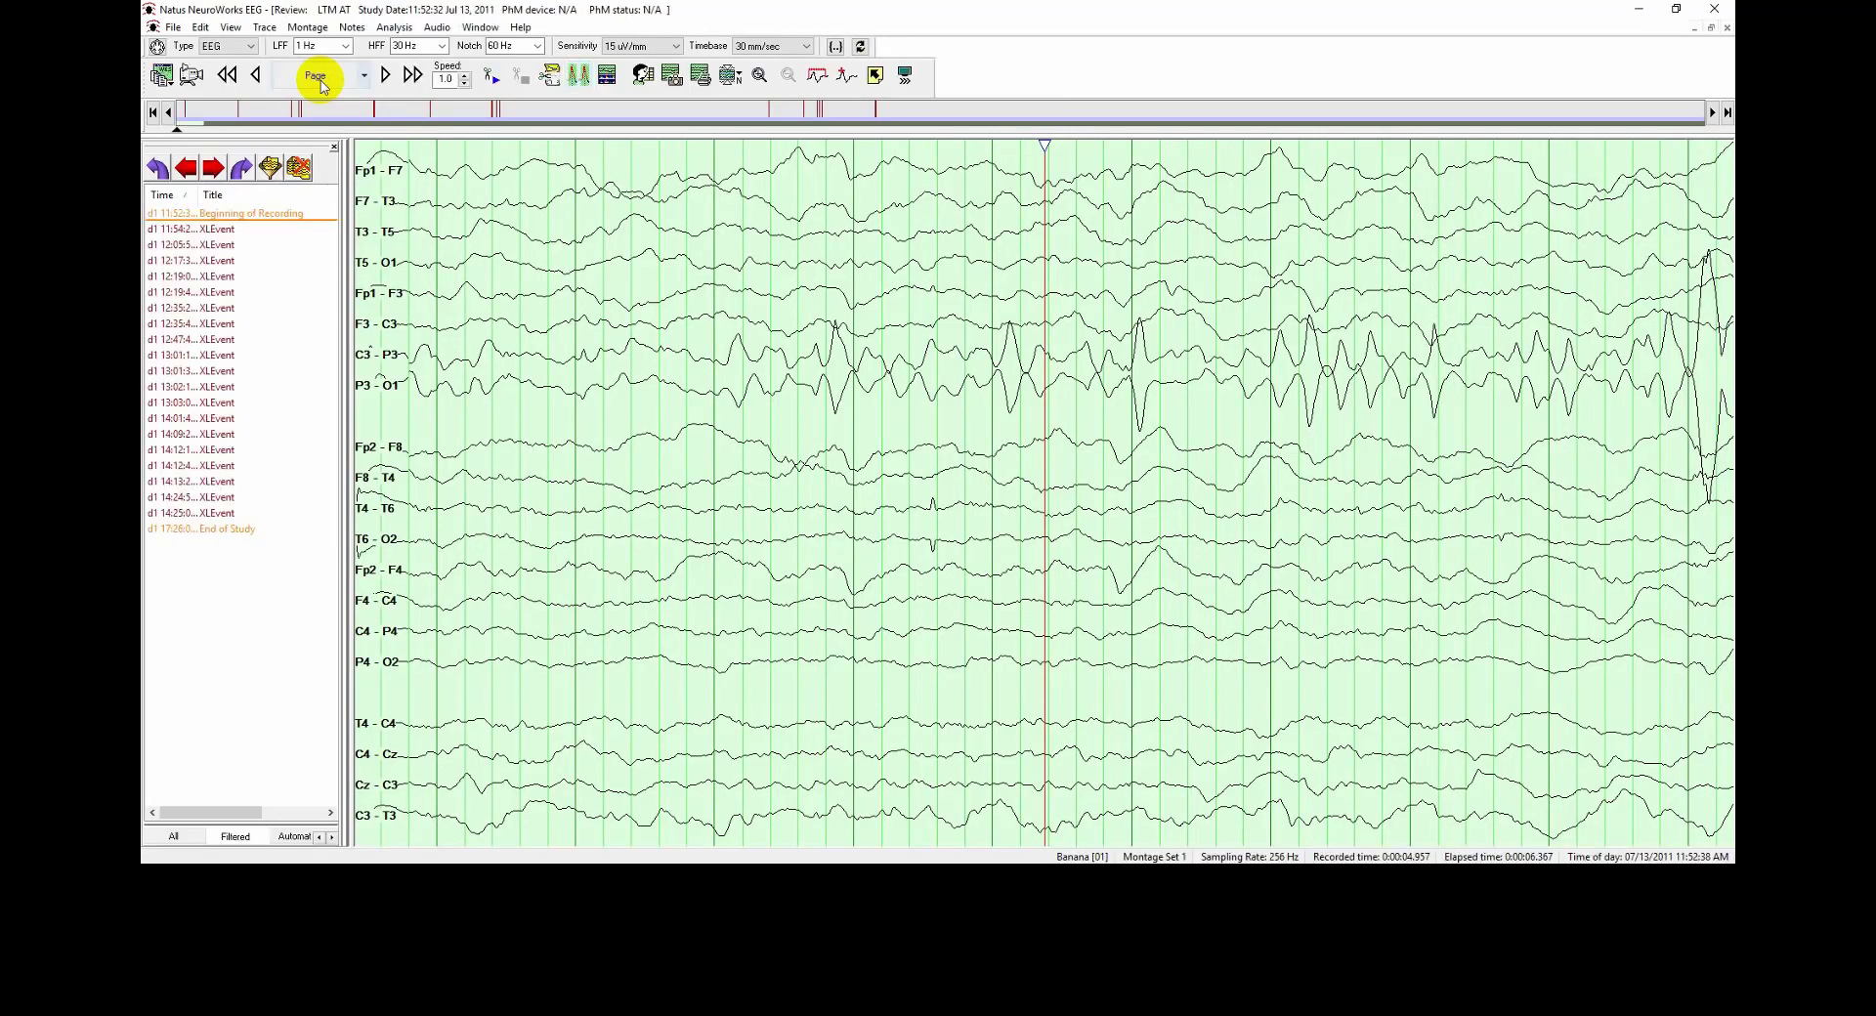
Jump ahead on the timeline, then visit the 12:17:37, 12:19:07 and 11:54:22 XLEvents
{"action": "left_click", "coordinate": [186, 117]}
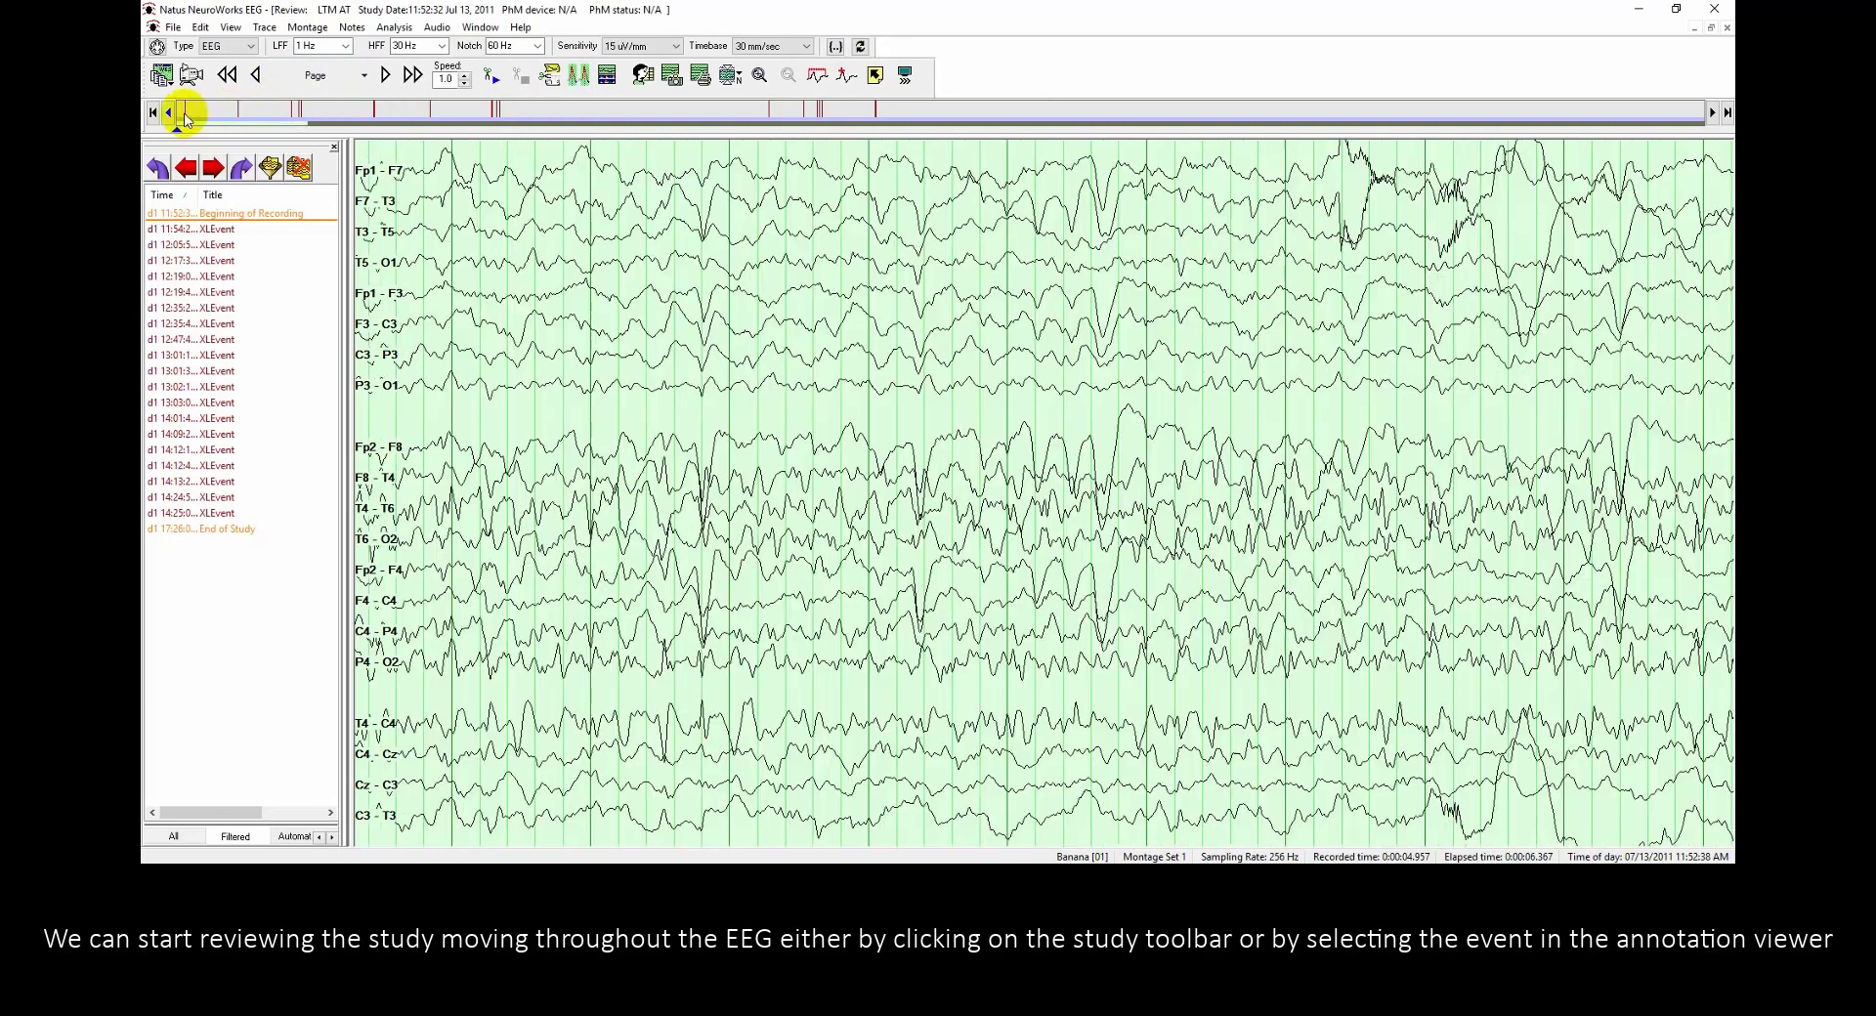
{"action": "left_click", "coordinate": [240, 117]}
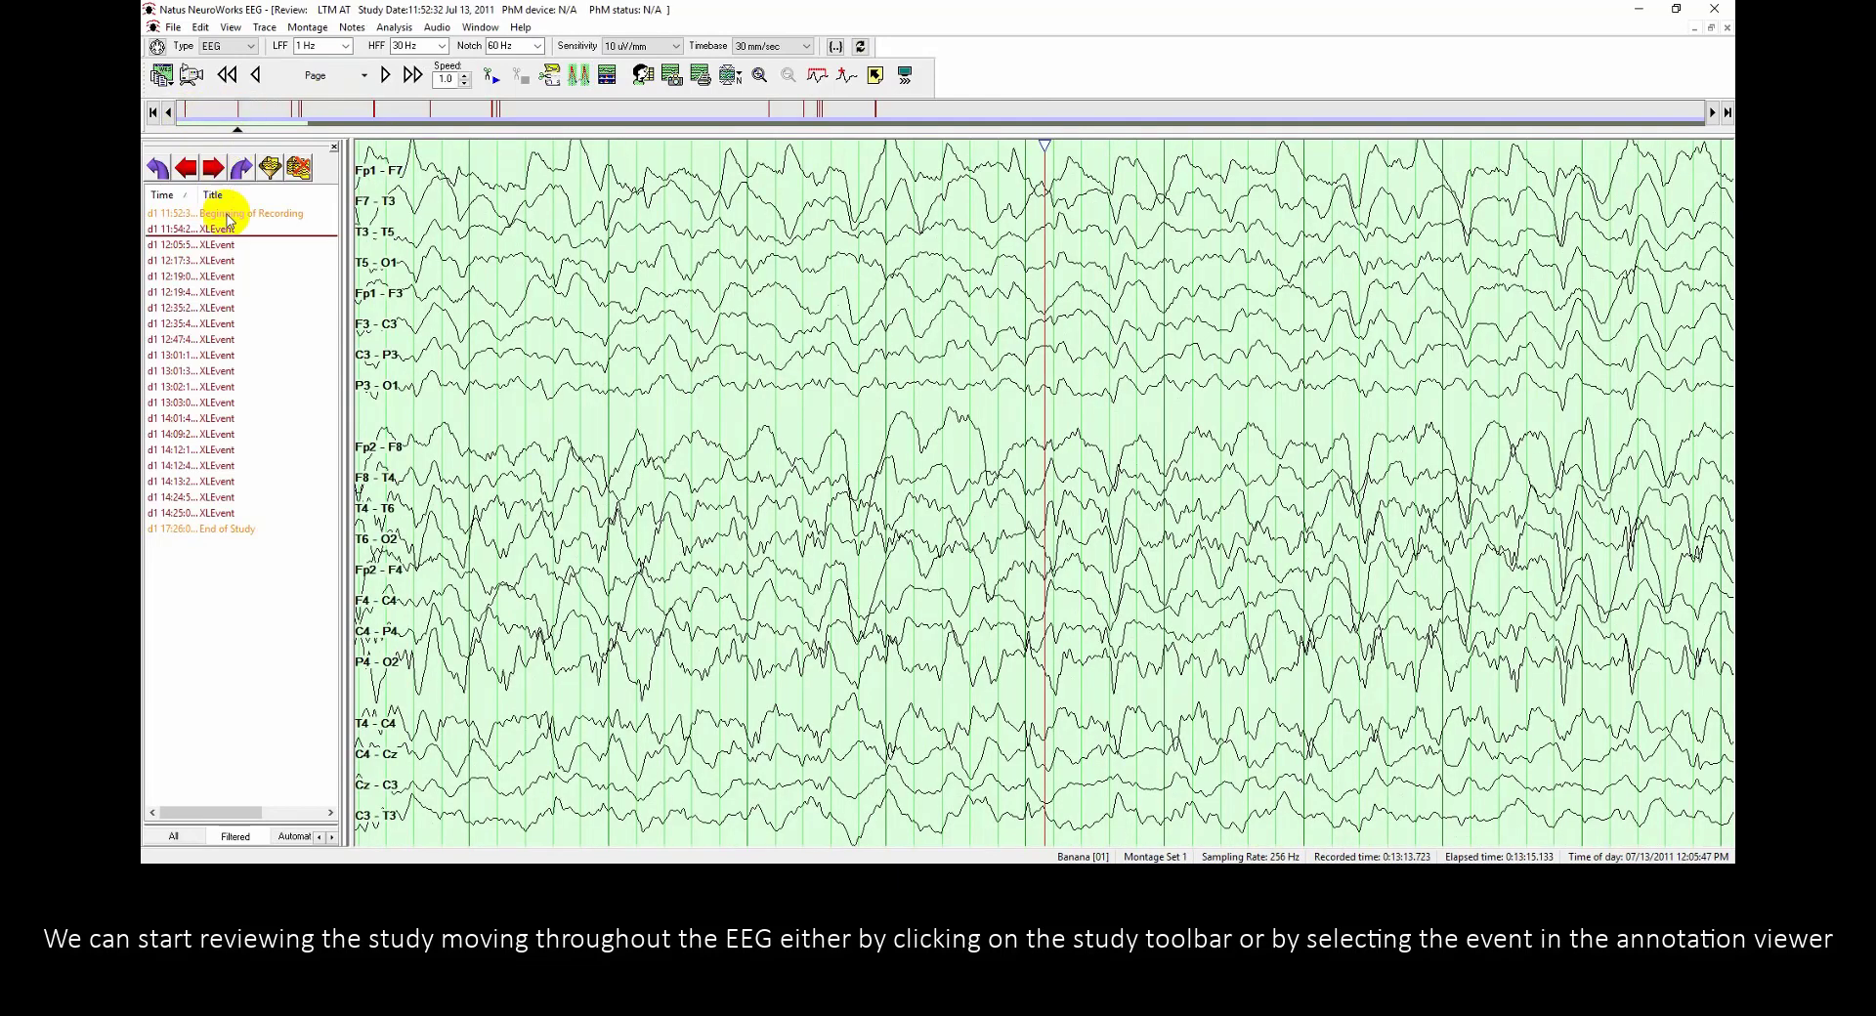
{"action": "left_click", "coordinate": [225, 260]}
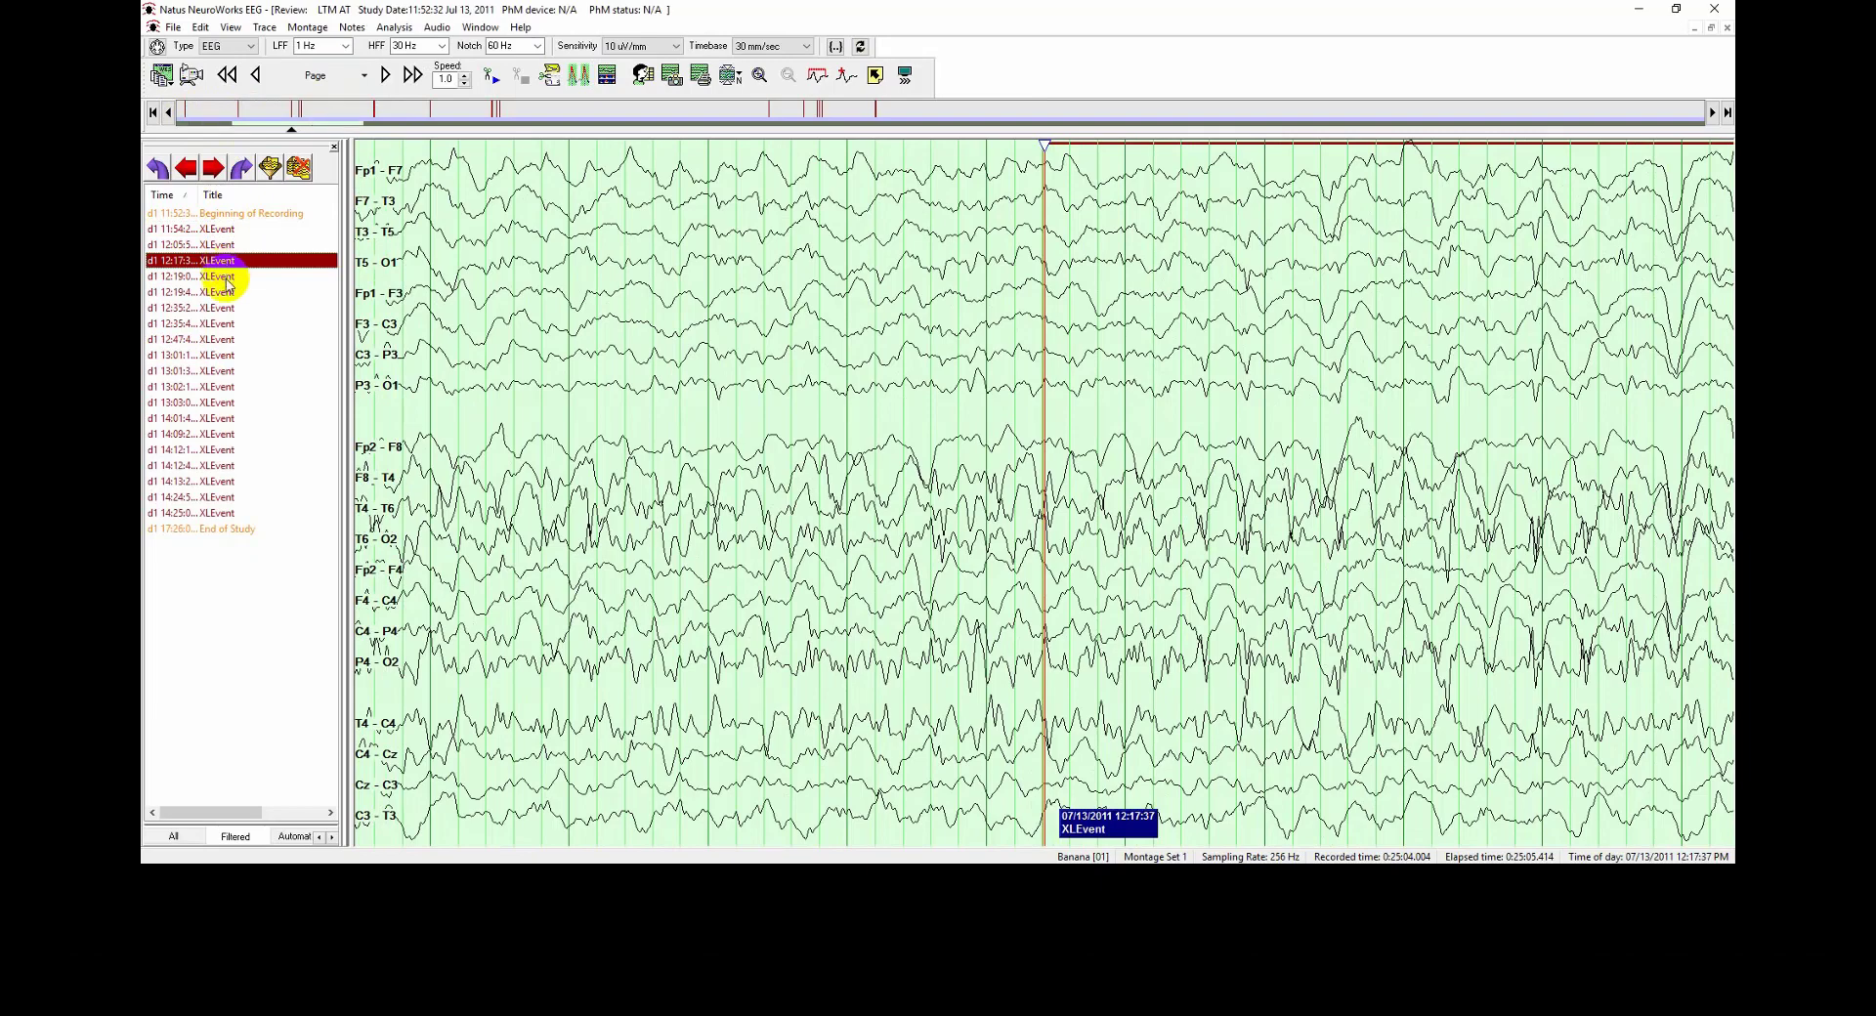
{"action": "left_click", "coordinate": [227, 277]}
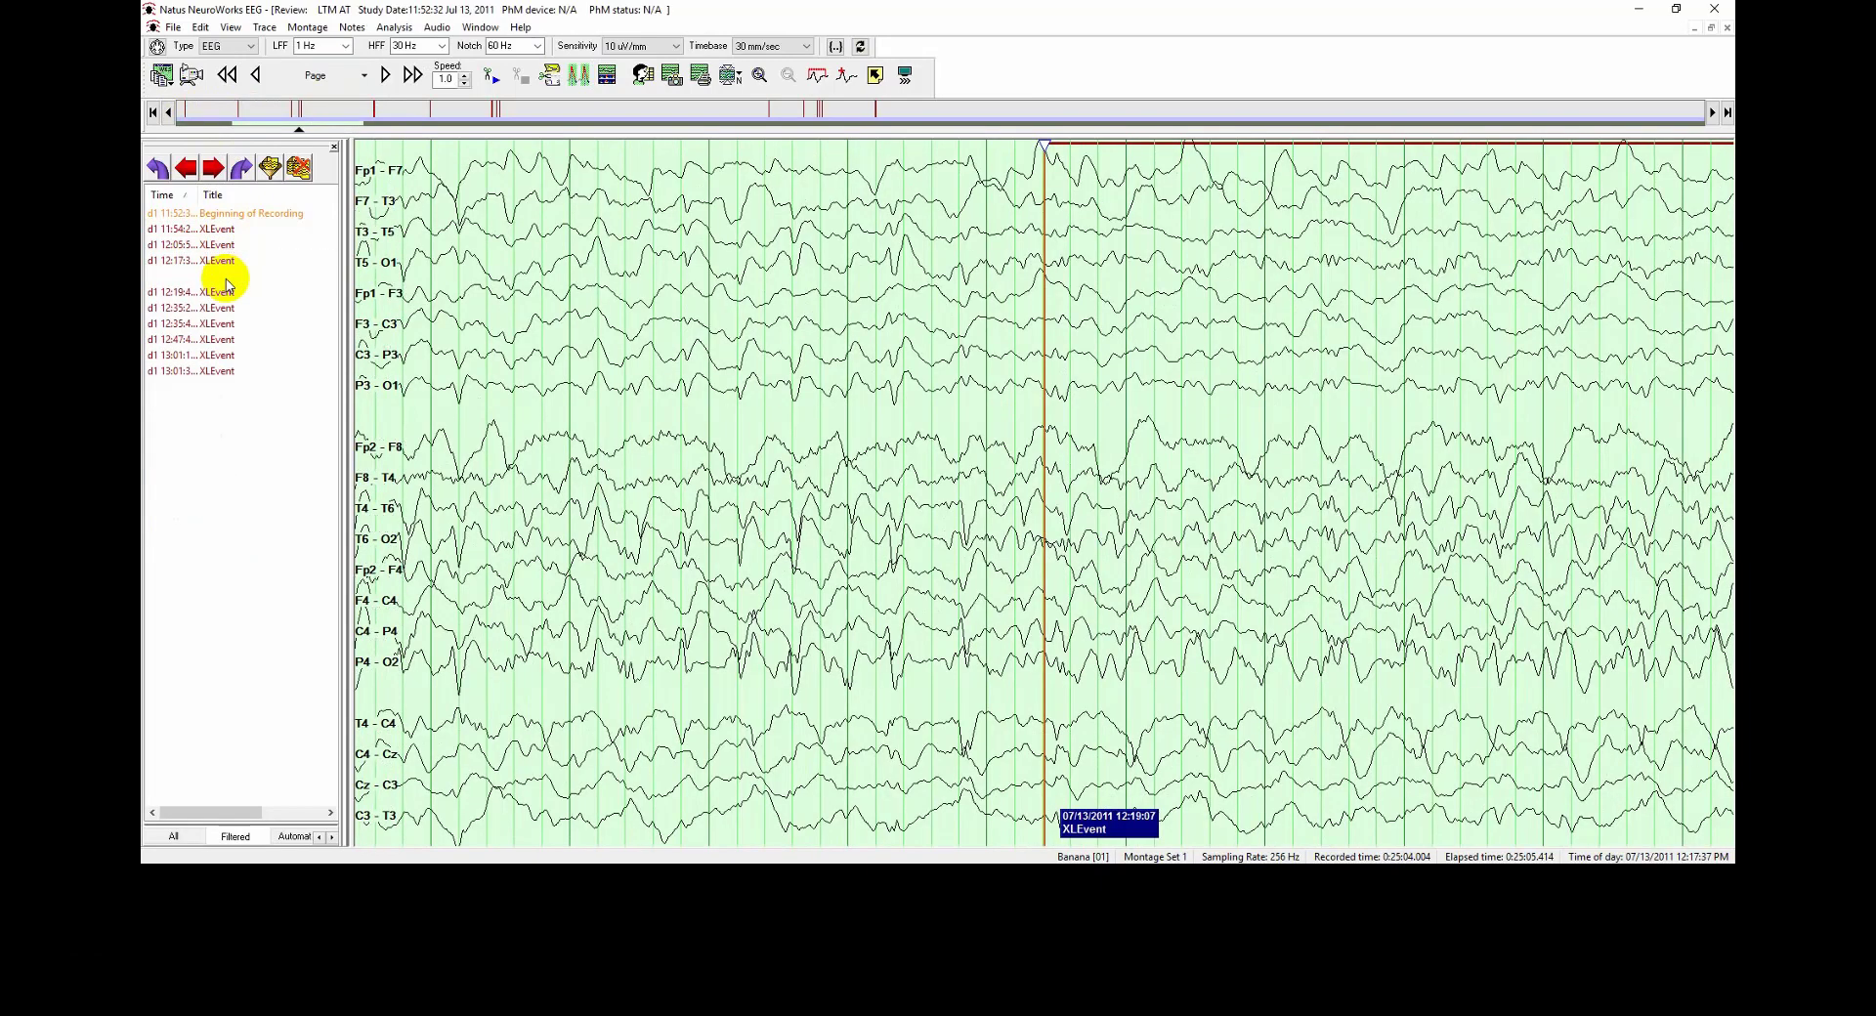
{"action": "left_click", "coordinate": [232, 230]}
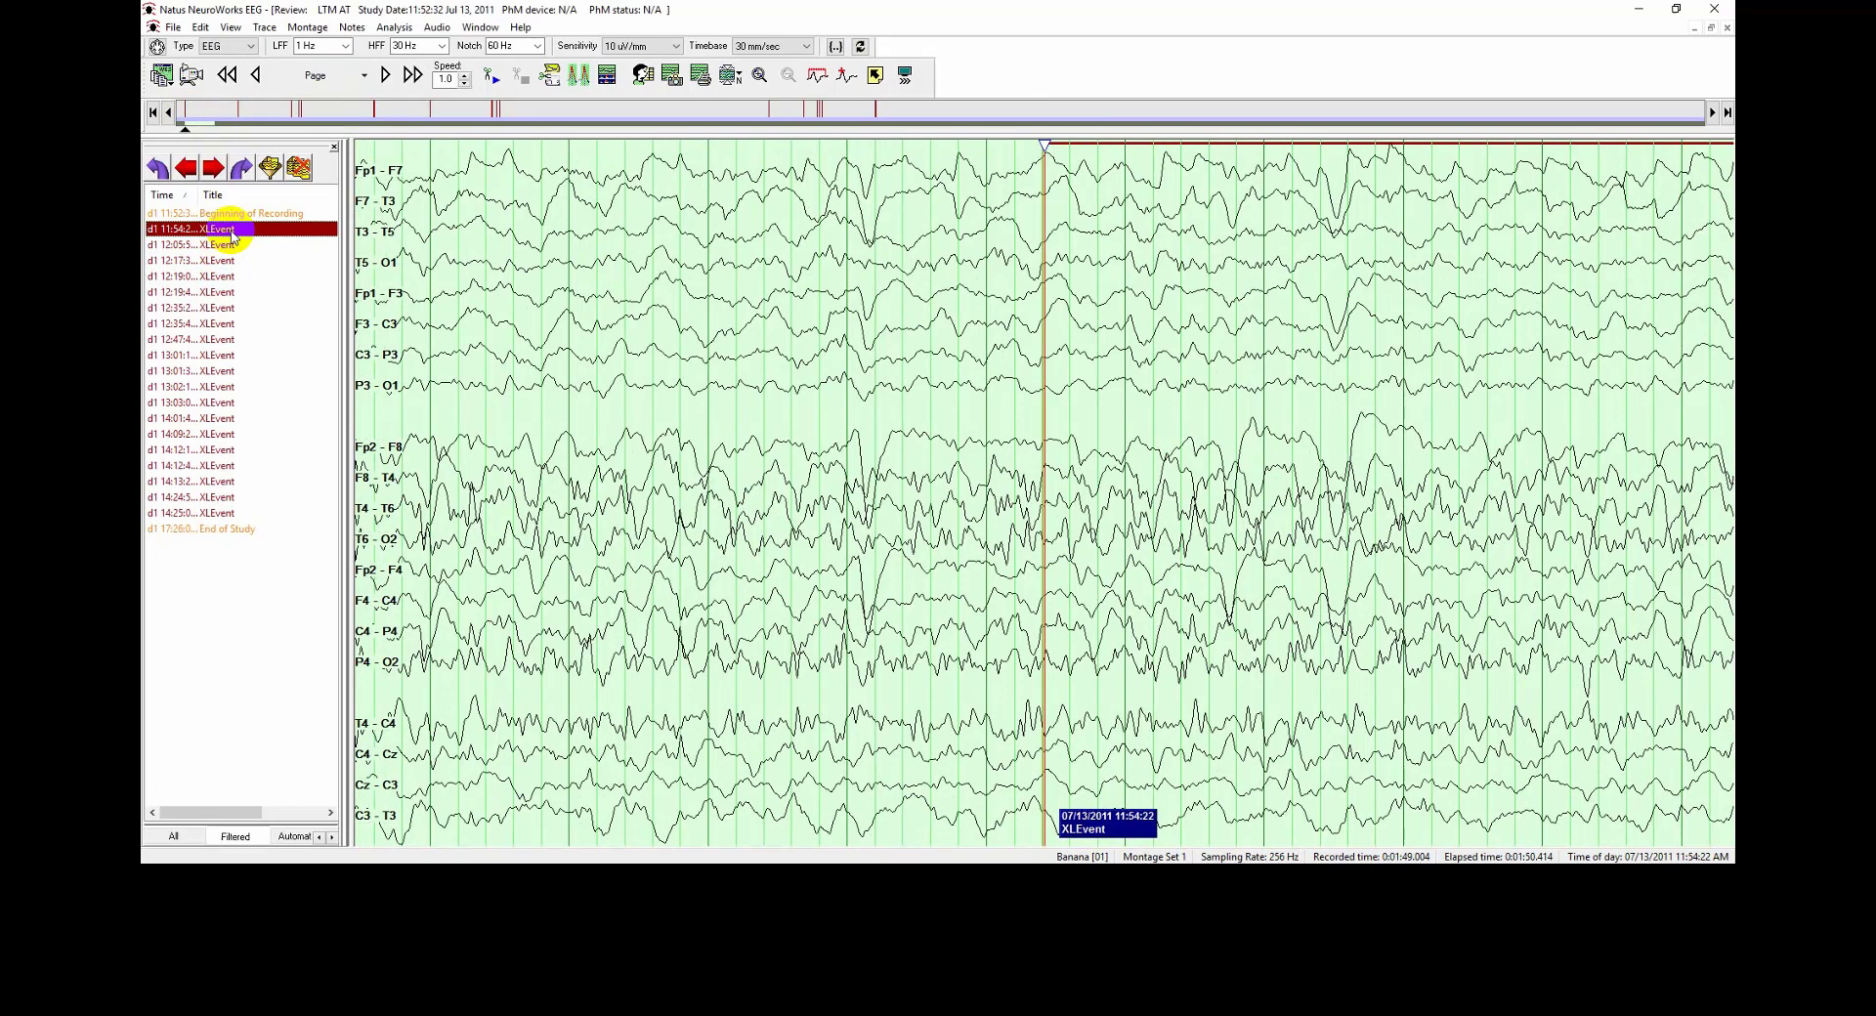
Set the timebase to 1 mm/sec and advance through the compressed EEG
{"action": "left_click", "coordinate": [805, 51]}
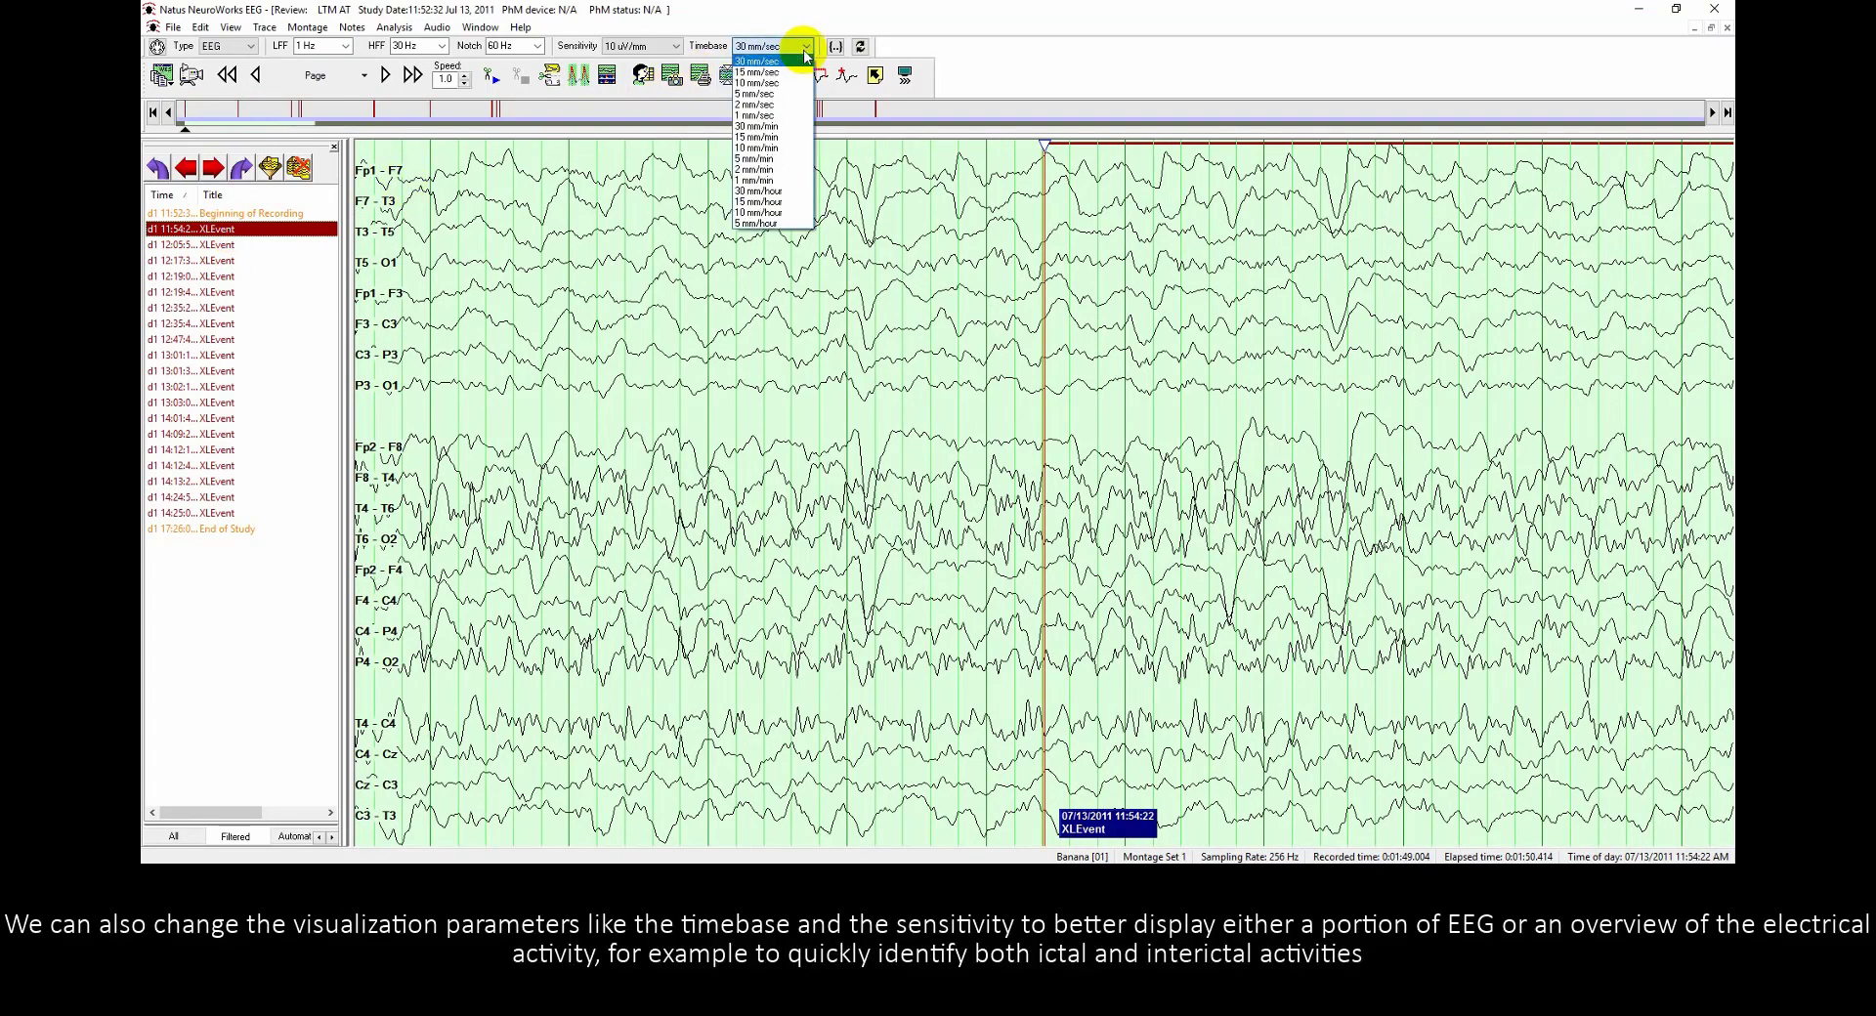
{"action": "left_click", "coordinate": [788, 115]}
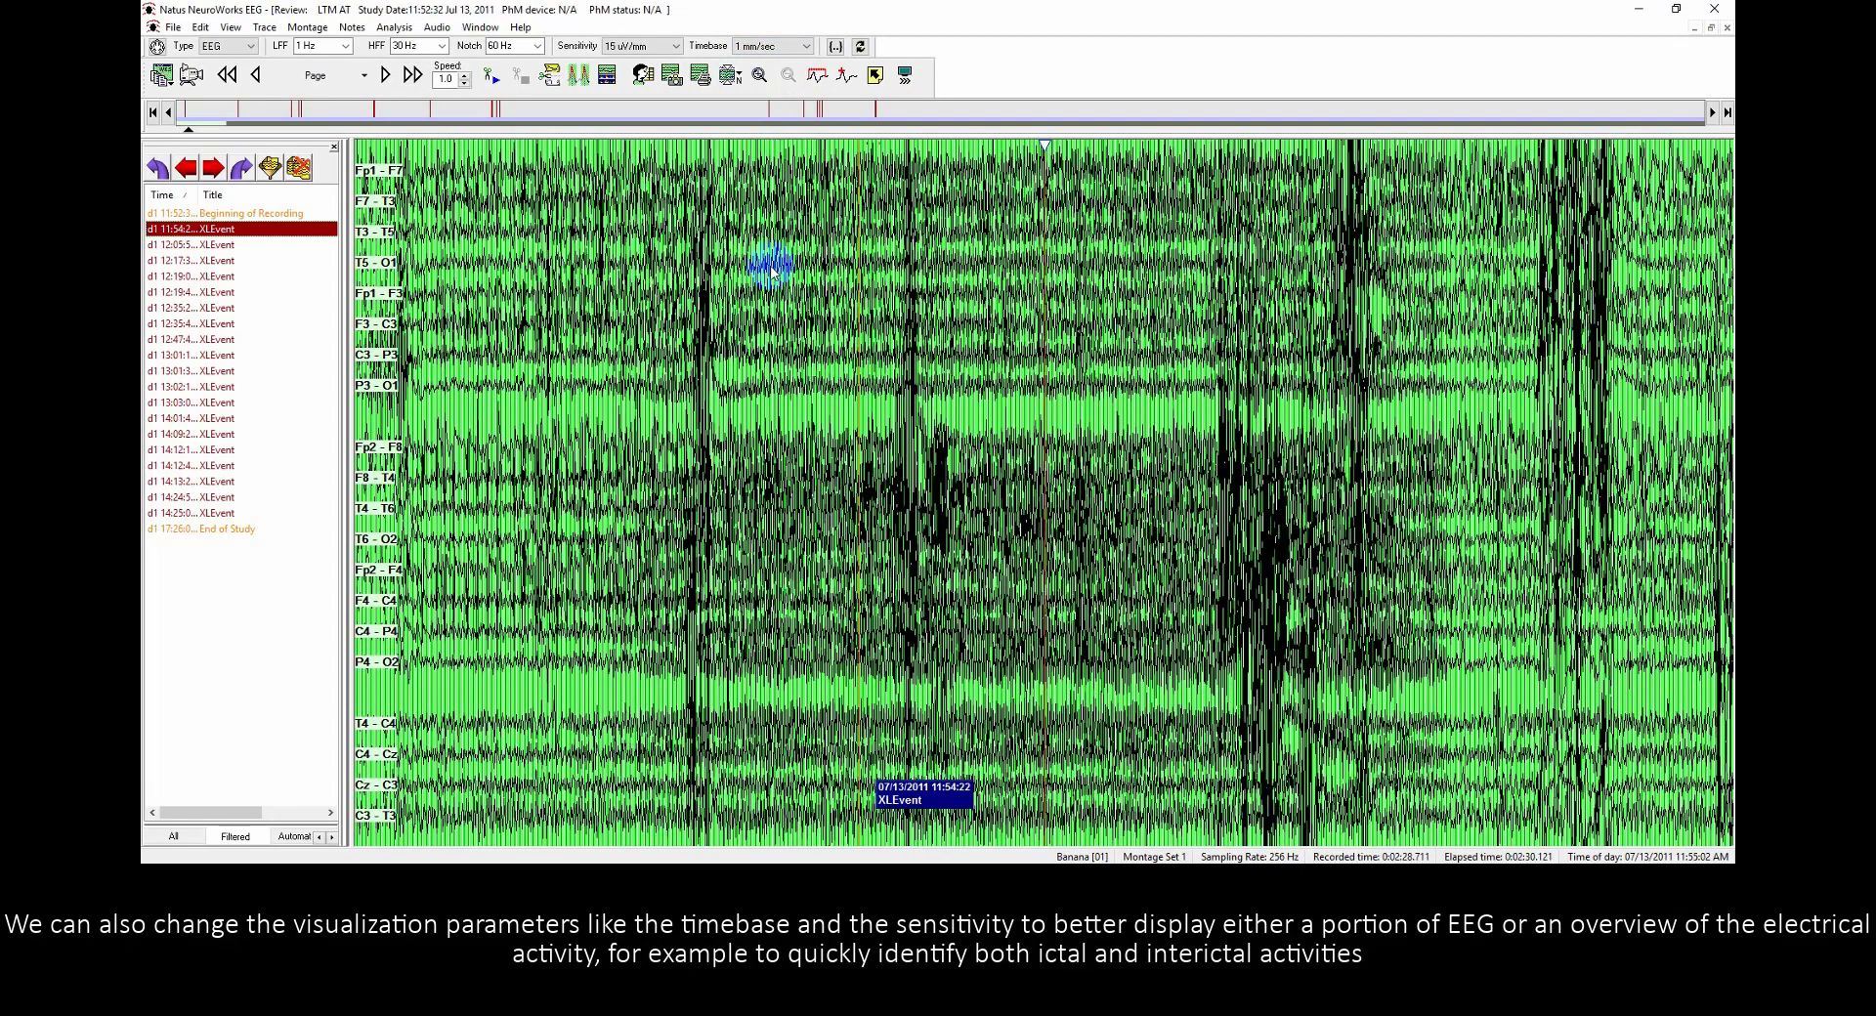
{"action": "key", "text": "Up"}
{"action": "mouse_move", "coordinate": [855, 318]}
{"action": "left_mouse_down"}
{"action": "mouse_move", "coordinate": [674, 332]}
{"action": "mouse_move", "coordinate": [928, 333]}
{"action": "mouse_move", "coordinate": [1144, 377]}
{"action": "mouse_move", "coordinate": [788, 385]}
{"action": "mouse_move", "coordinate": [1244, 385]}
{"action": "mouse_move", "coordinate": [967, 381]}
{"action": "mouse_move", "coordinate": [1326, 342]}
{"action": "mouse_move", "coordinate": [1181, 342]}
{"action": "mouse_move", "coordinate": [866, 280]}
{"action": "left_mouse_up"}
Set sensitivity to 15 uV/mm and drag forward to around 12:16
{"action": "left_click", "coordinate": [678, 48]}
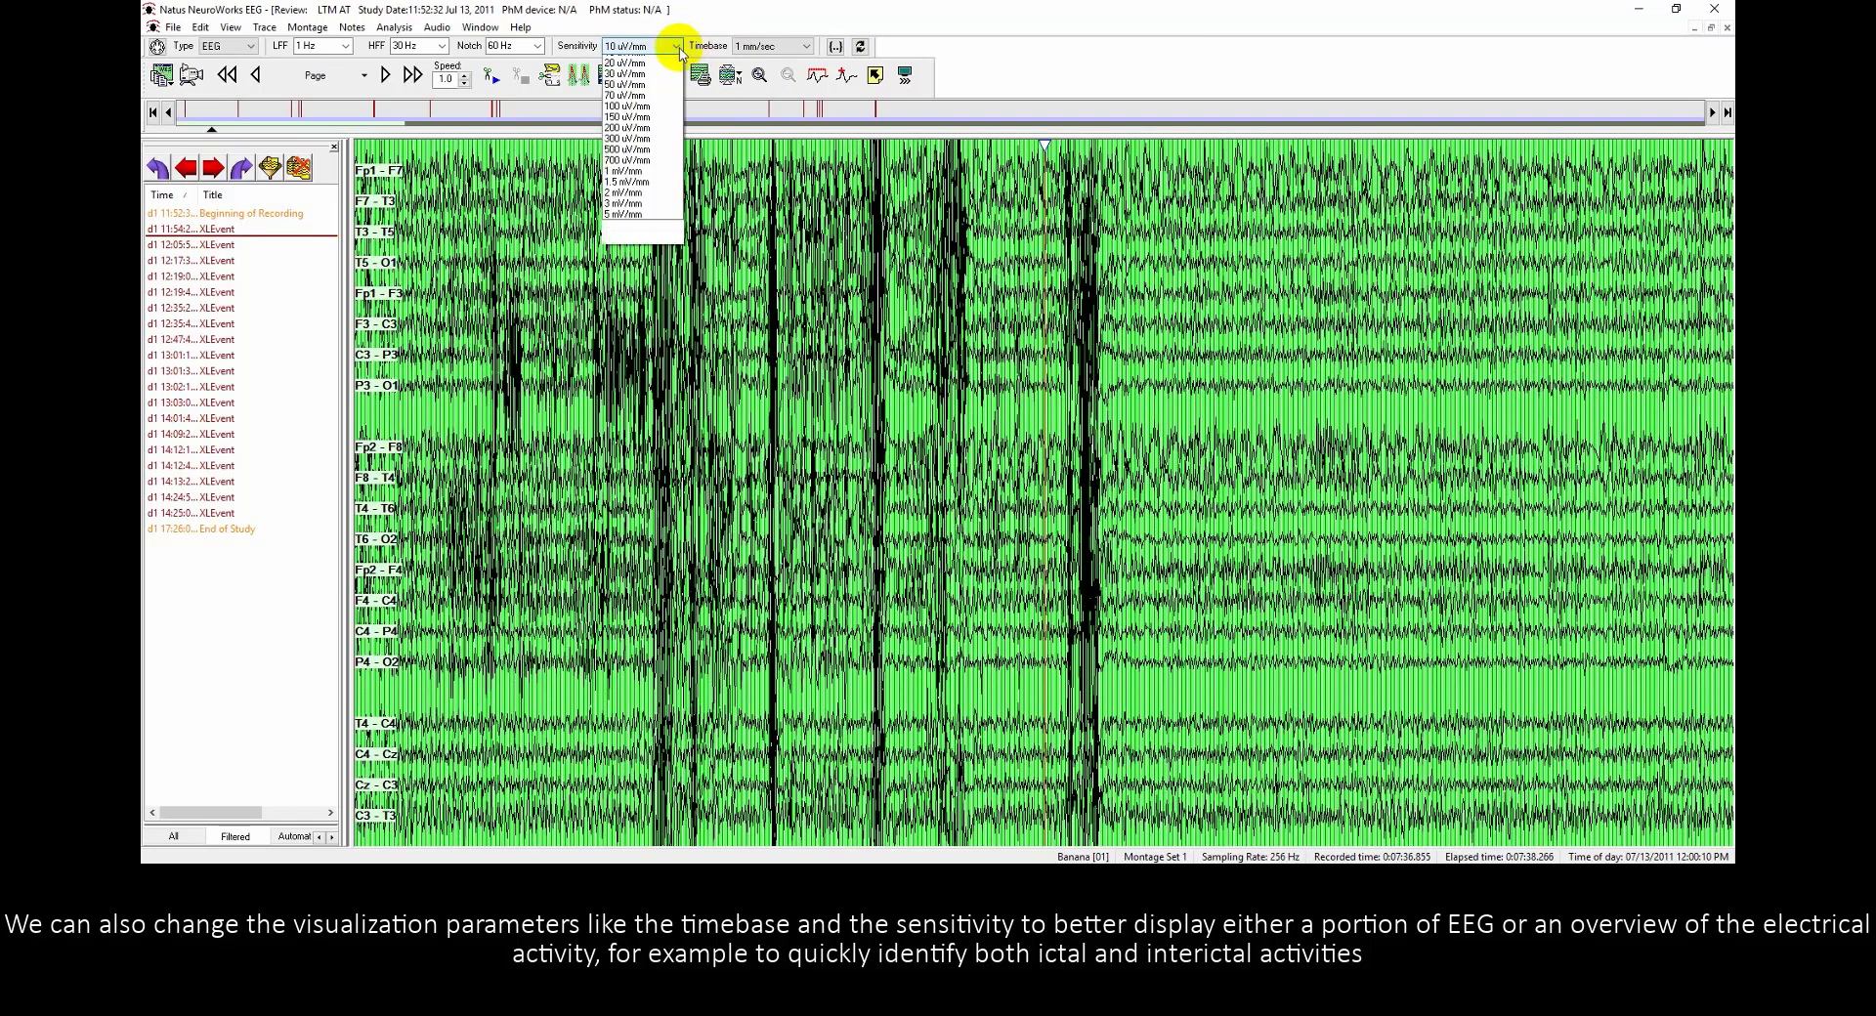
{"action": "left_click", "coordinate": [655, 134]}
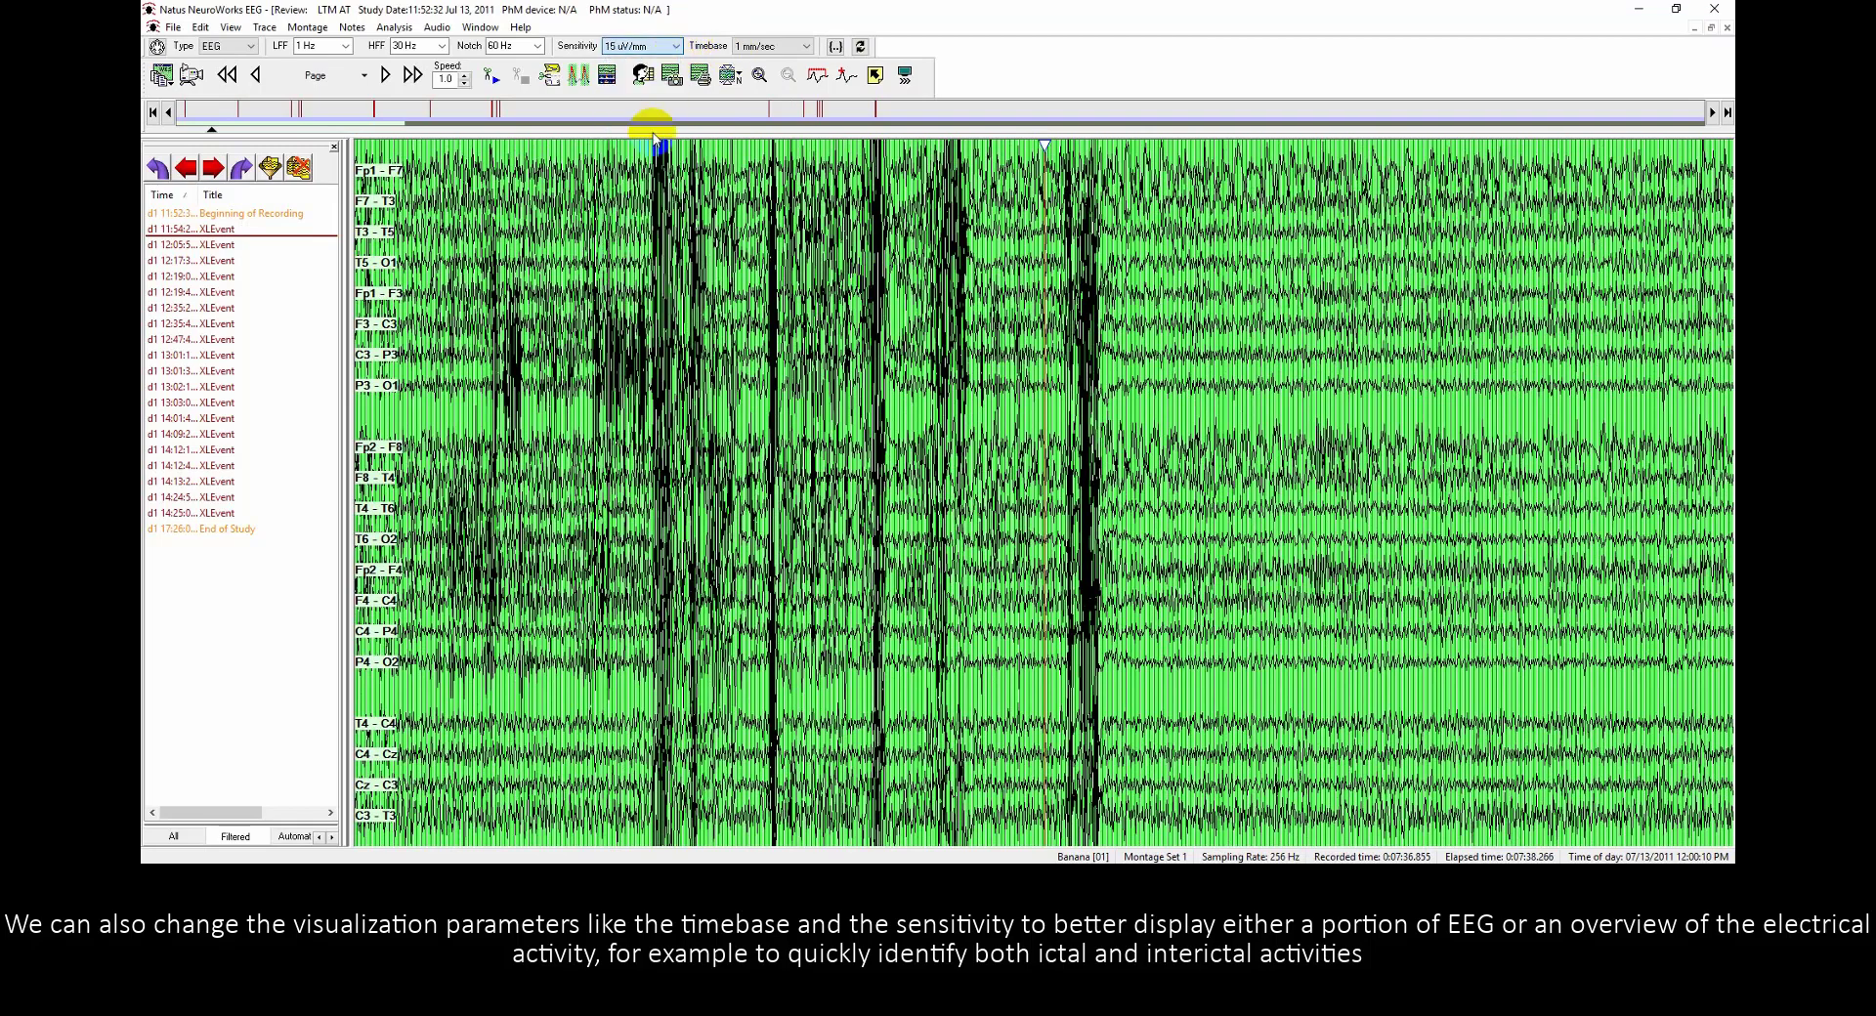
{"action": "mouse_move", "coordinate": [1248, 319]}
{"action": "left_mouse_down"}
{"action": "mouse_move", "coordinate": [1395, 373]}
{"action": "mouse_move", "coordinate": [896, 377]}
{"action": "mouse_move", "coordinate": [1502, 386]}
{"action": "mouse_move", "coordinate": [1156, 385]}
{"action": "left_mouse_up"}
{"action": "mouse_move", "coordinate": [1475, 335]}
{"action": "left_mouse_down"}
{"action": "mouse_move", "coordinate": [971, 335]}
{"action": "mouse_move", "coordinate": [1382, 343]}
{"action": "mouse_move", "coordinate": [883, 360]}
{"action": "mouse_move", "coordinate": [1477, 371]}
{"action": "mouse_move", "coordinate": [850, 381]}
{"action": "left_mouse_up"}
Drag the EEG forward to the 12:18 page spanning the 12:17:37 and 12:19:07 XLEvents
{"action": "left_click_drag", "start_coordinate": [1638, 365], "coordinate": [976, 381]}
{"action": "mouse_move", "coordinate": [1557, 368]}
{"action": "left_mouse_down"}
{"action": "mouse_move", "coordinate": [1139, 378]}
{"action": "mouse_move", "coordinate": [1398, 388]}
{"action": "left_mouse_up"}
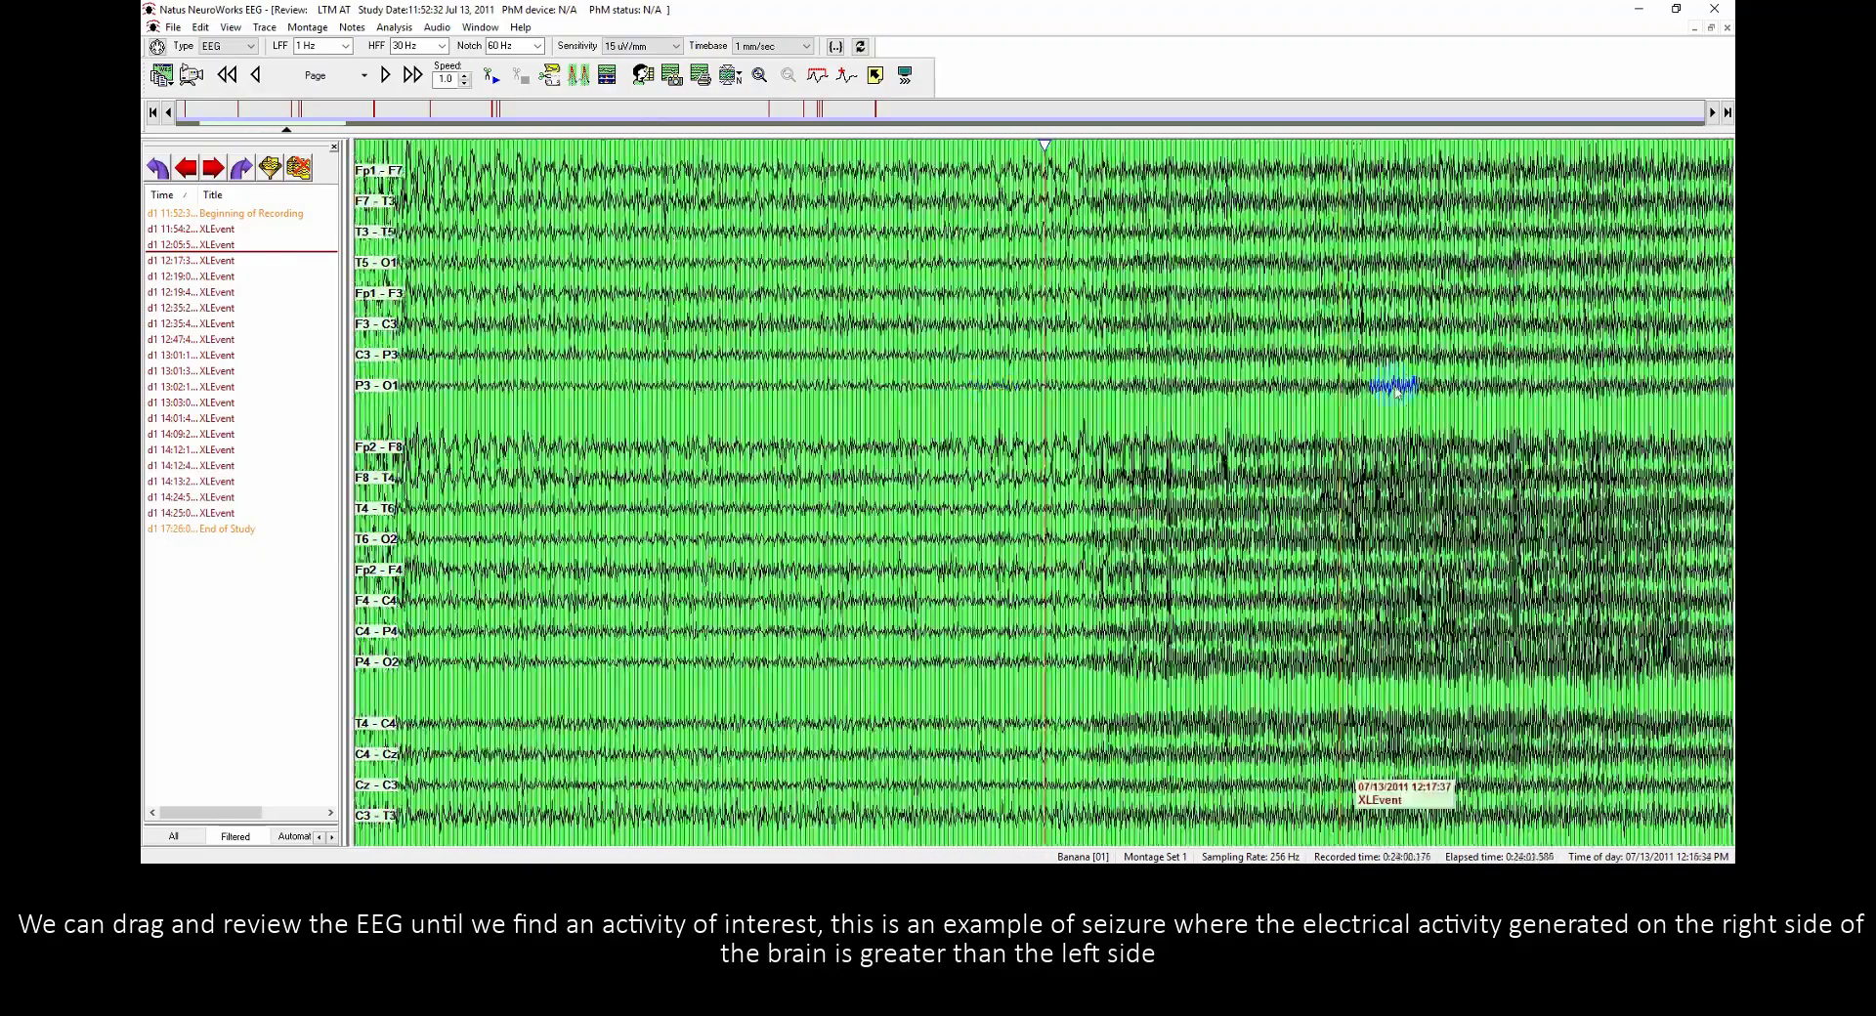
{"action": "left_click_drag", "start_coordinate": [1557, 397], "coordinate": [872, 311]}
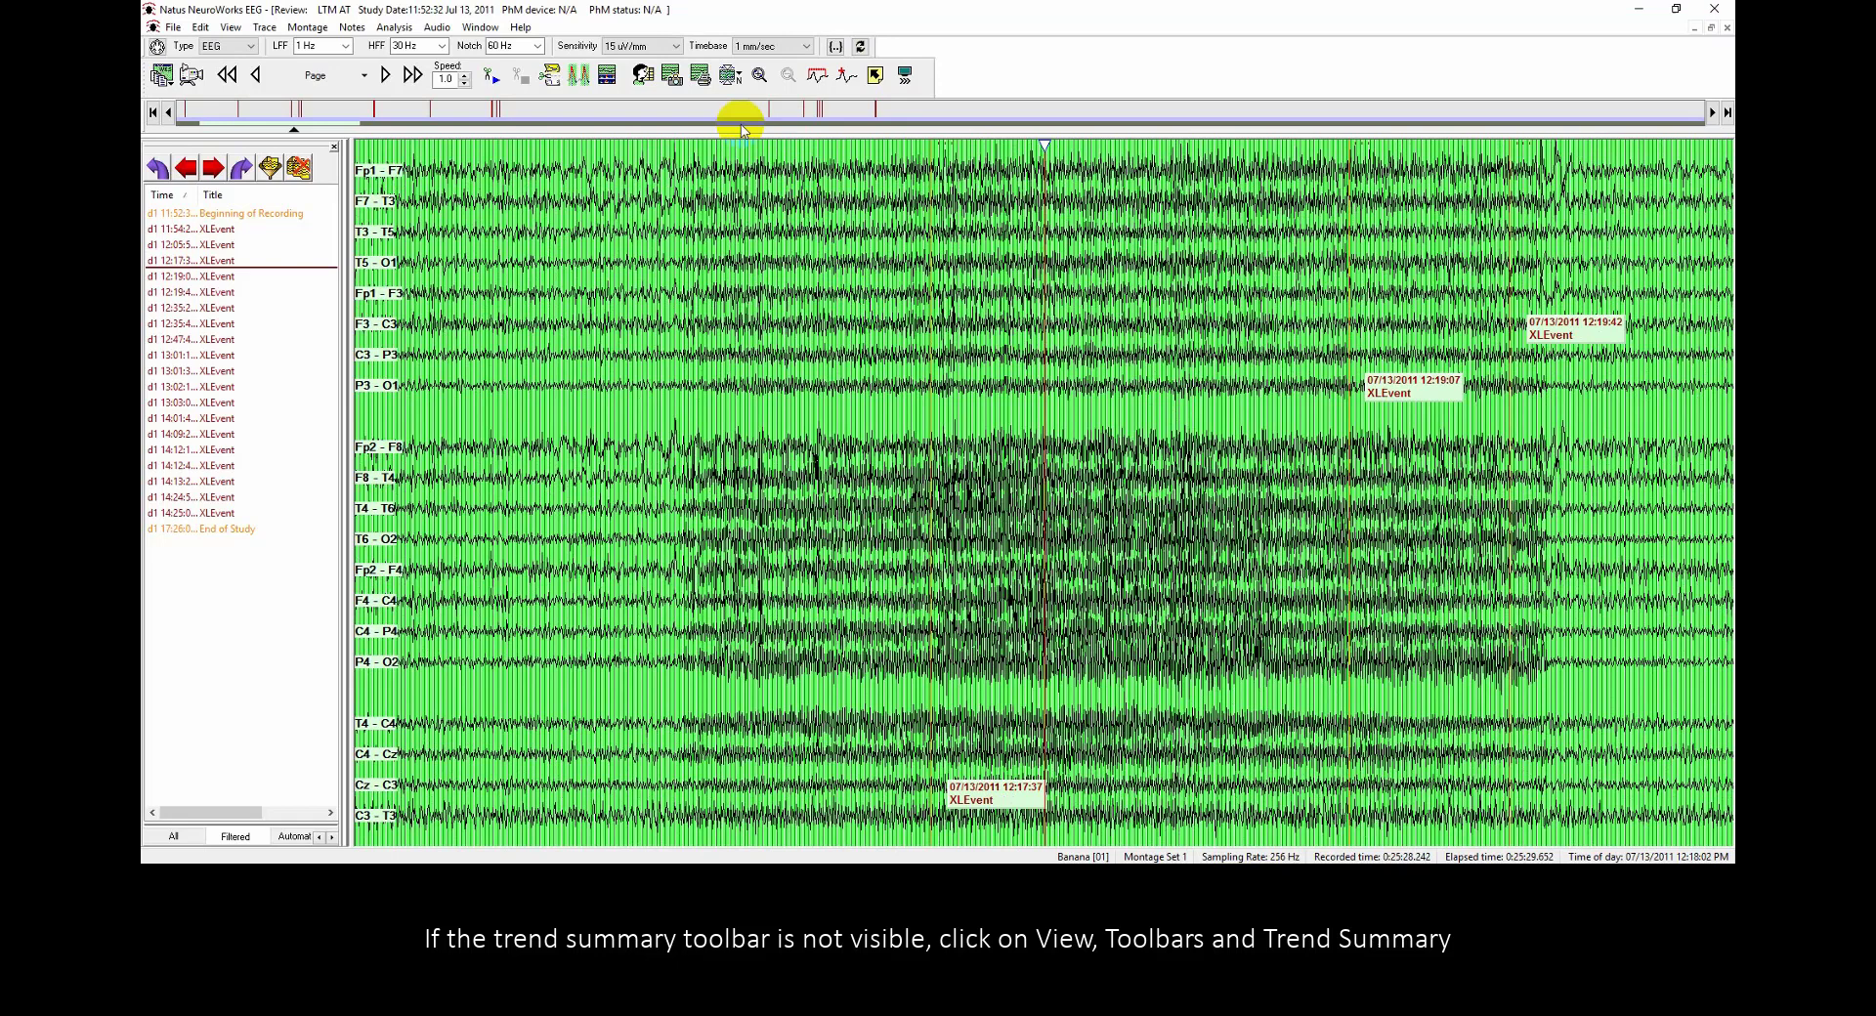
Show the Trend Summary with XLEvent counts and C3–T3, T4–C4 DSA spectrograms
{"action": "left_click", "coordinate": [231, 29]}
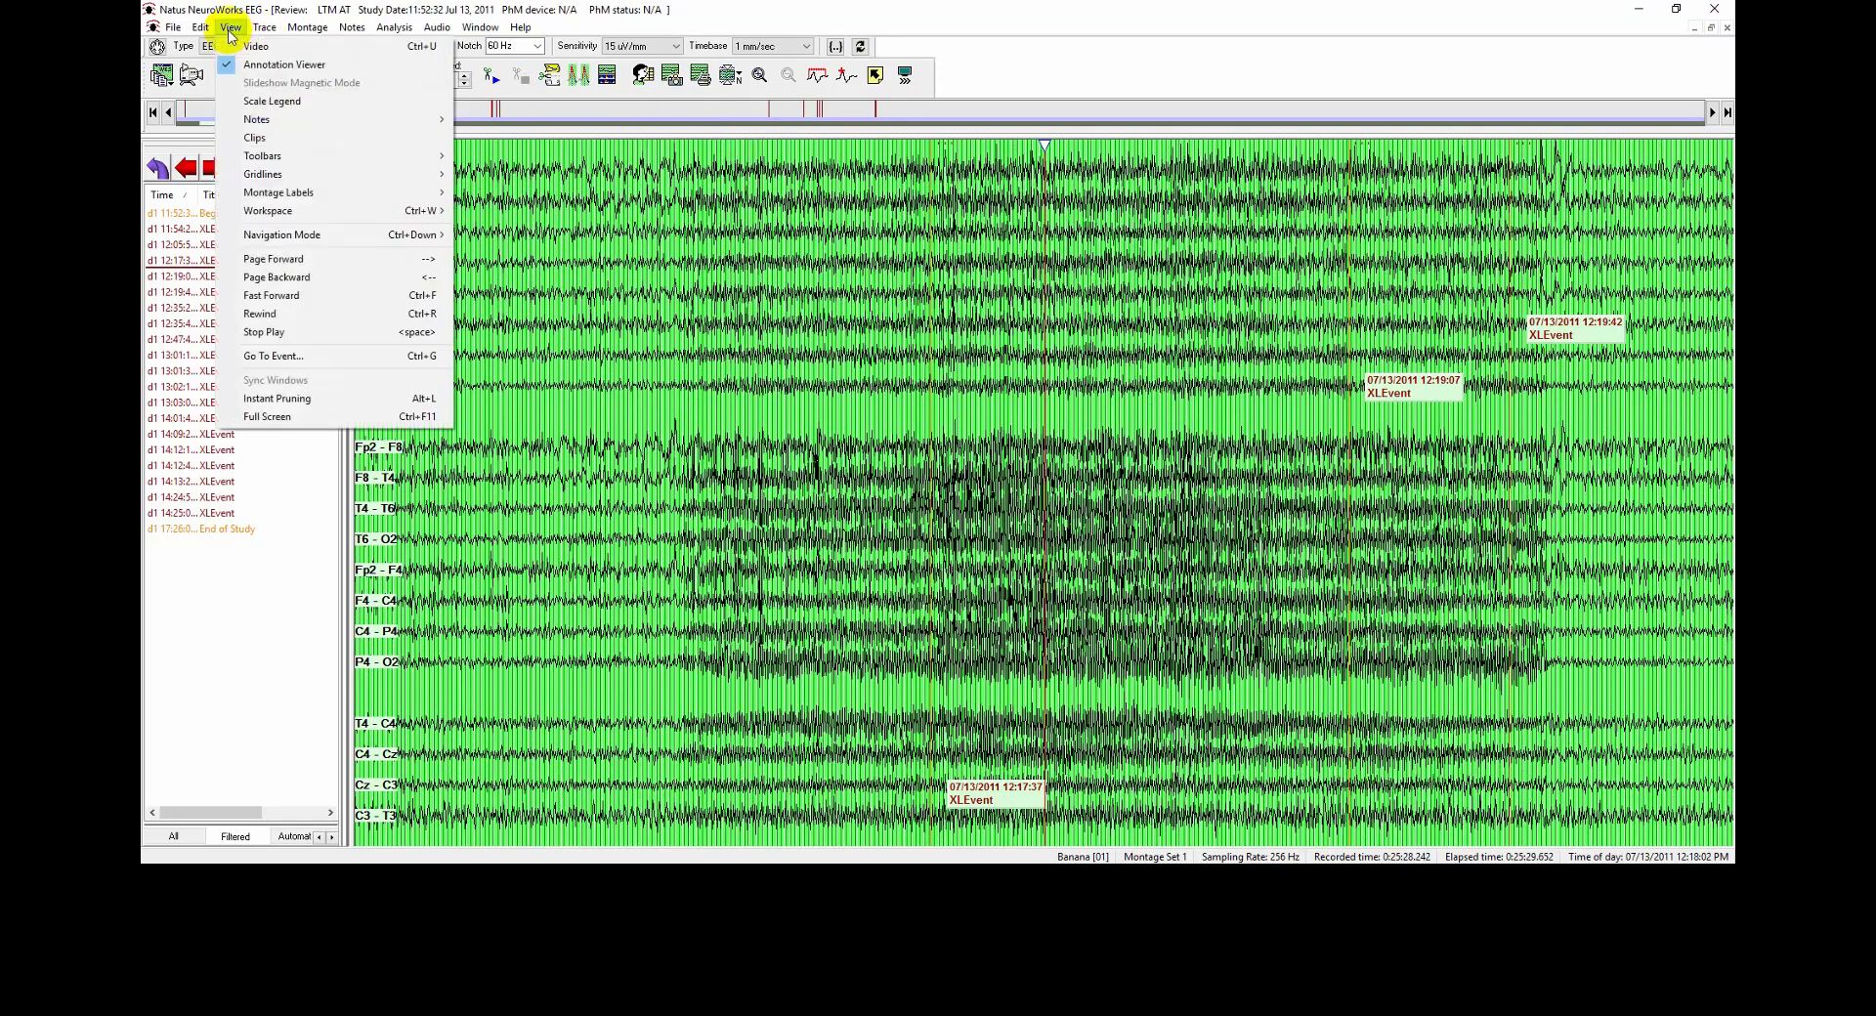
{"action": "mouse_move", "coordinate": [360, 152]}
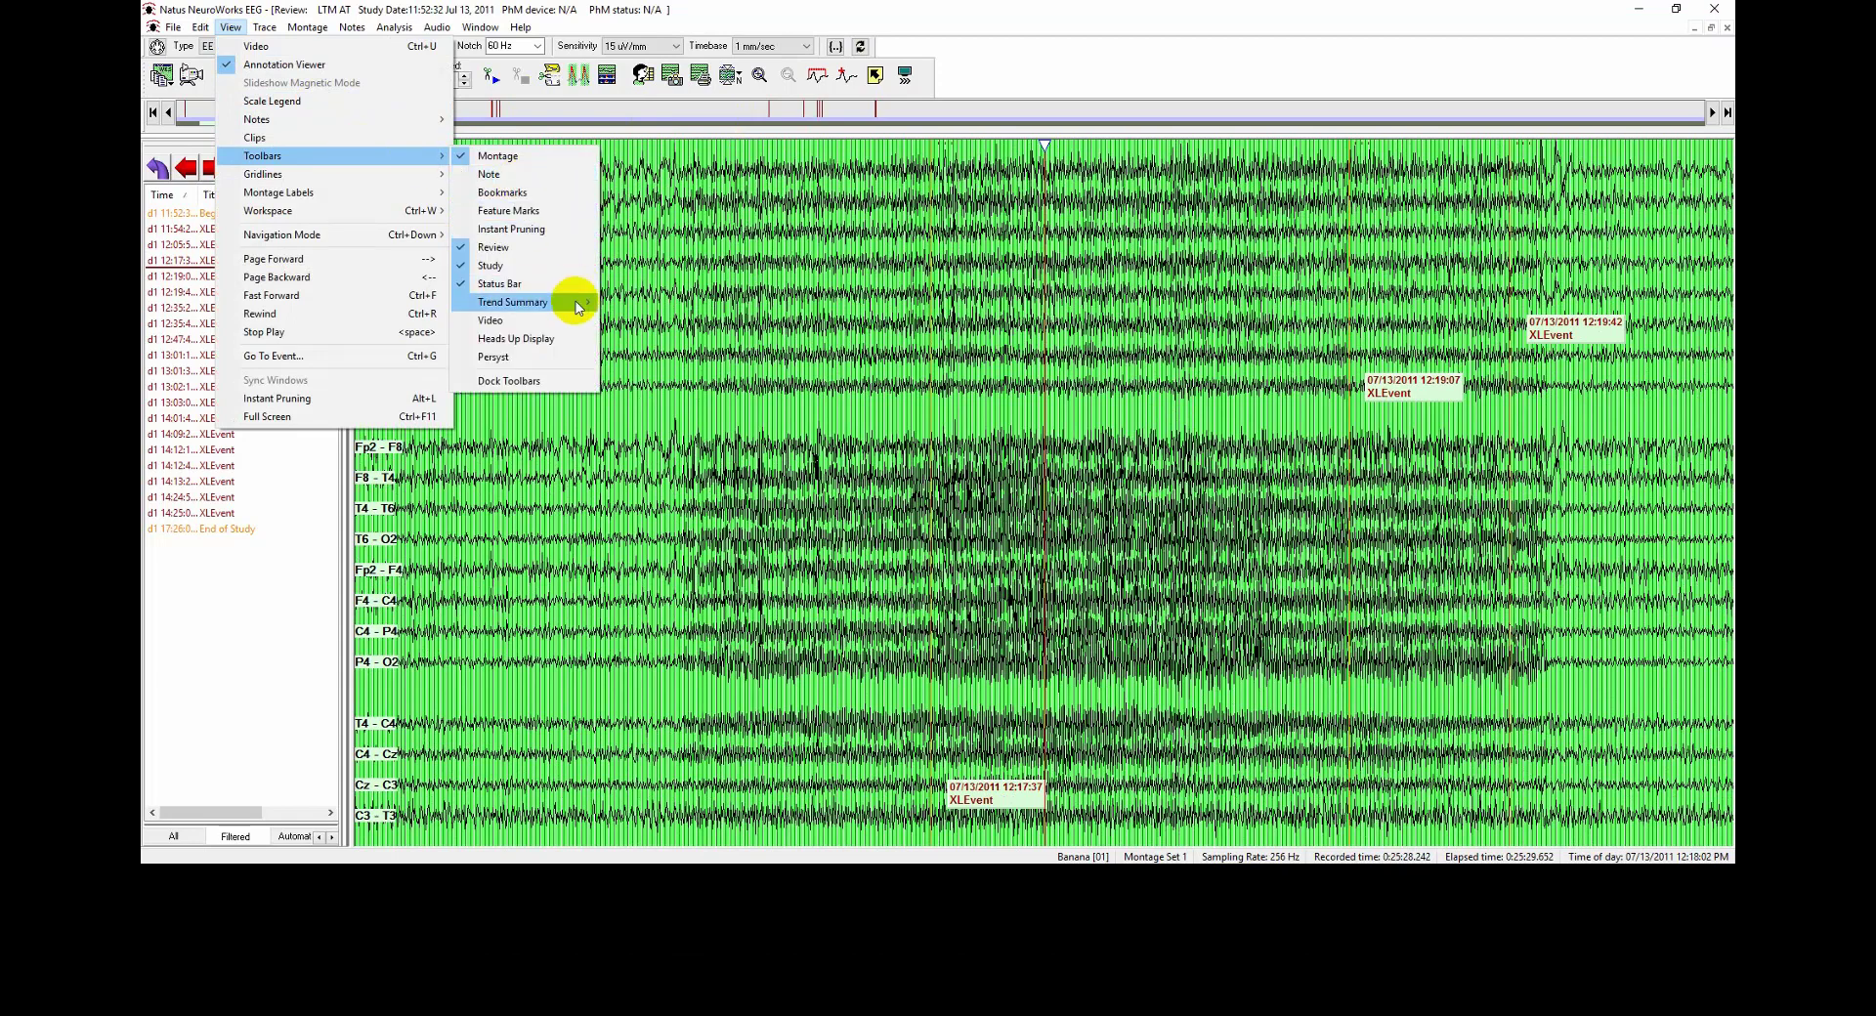
{"action": "mouse_move", "coordinate": [580, 307]}
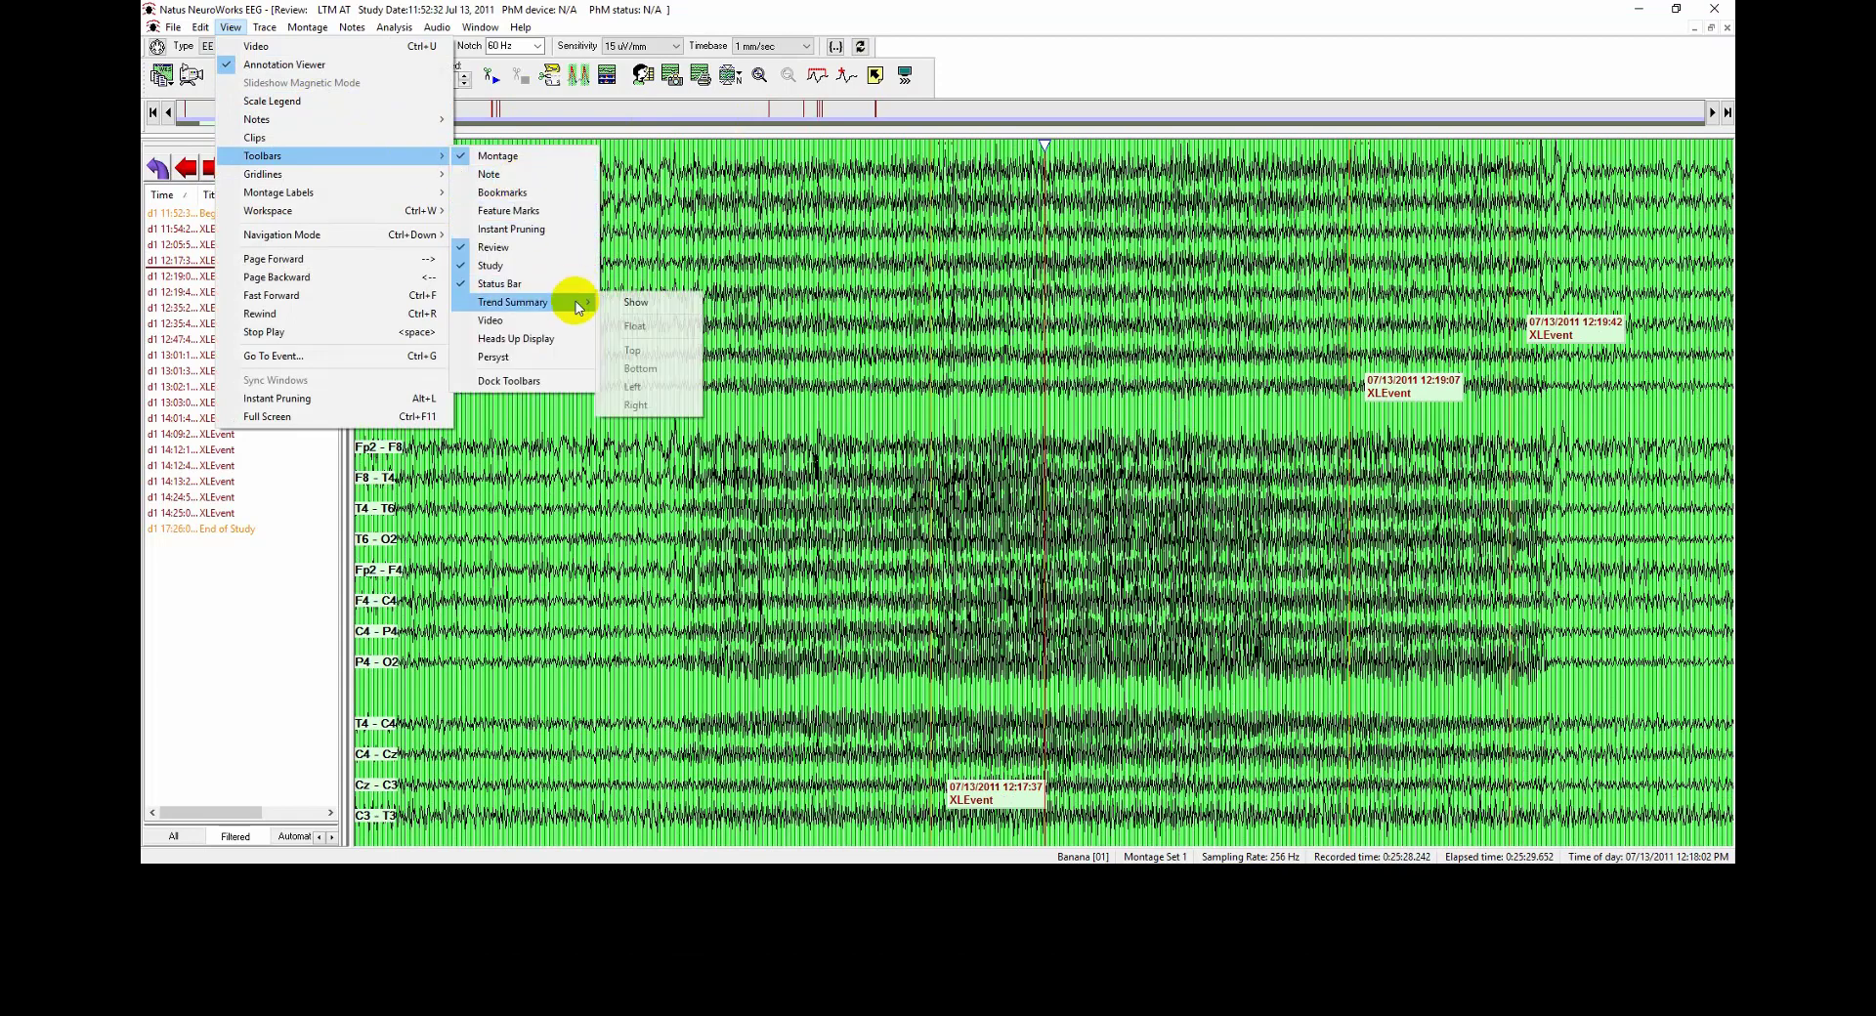
{"action": "left_click", "coordinate": [673, 308]}
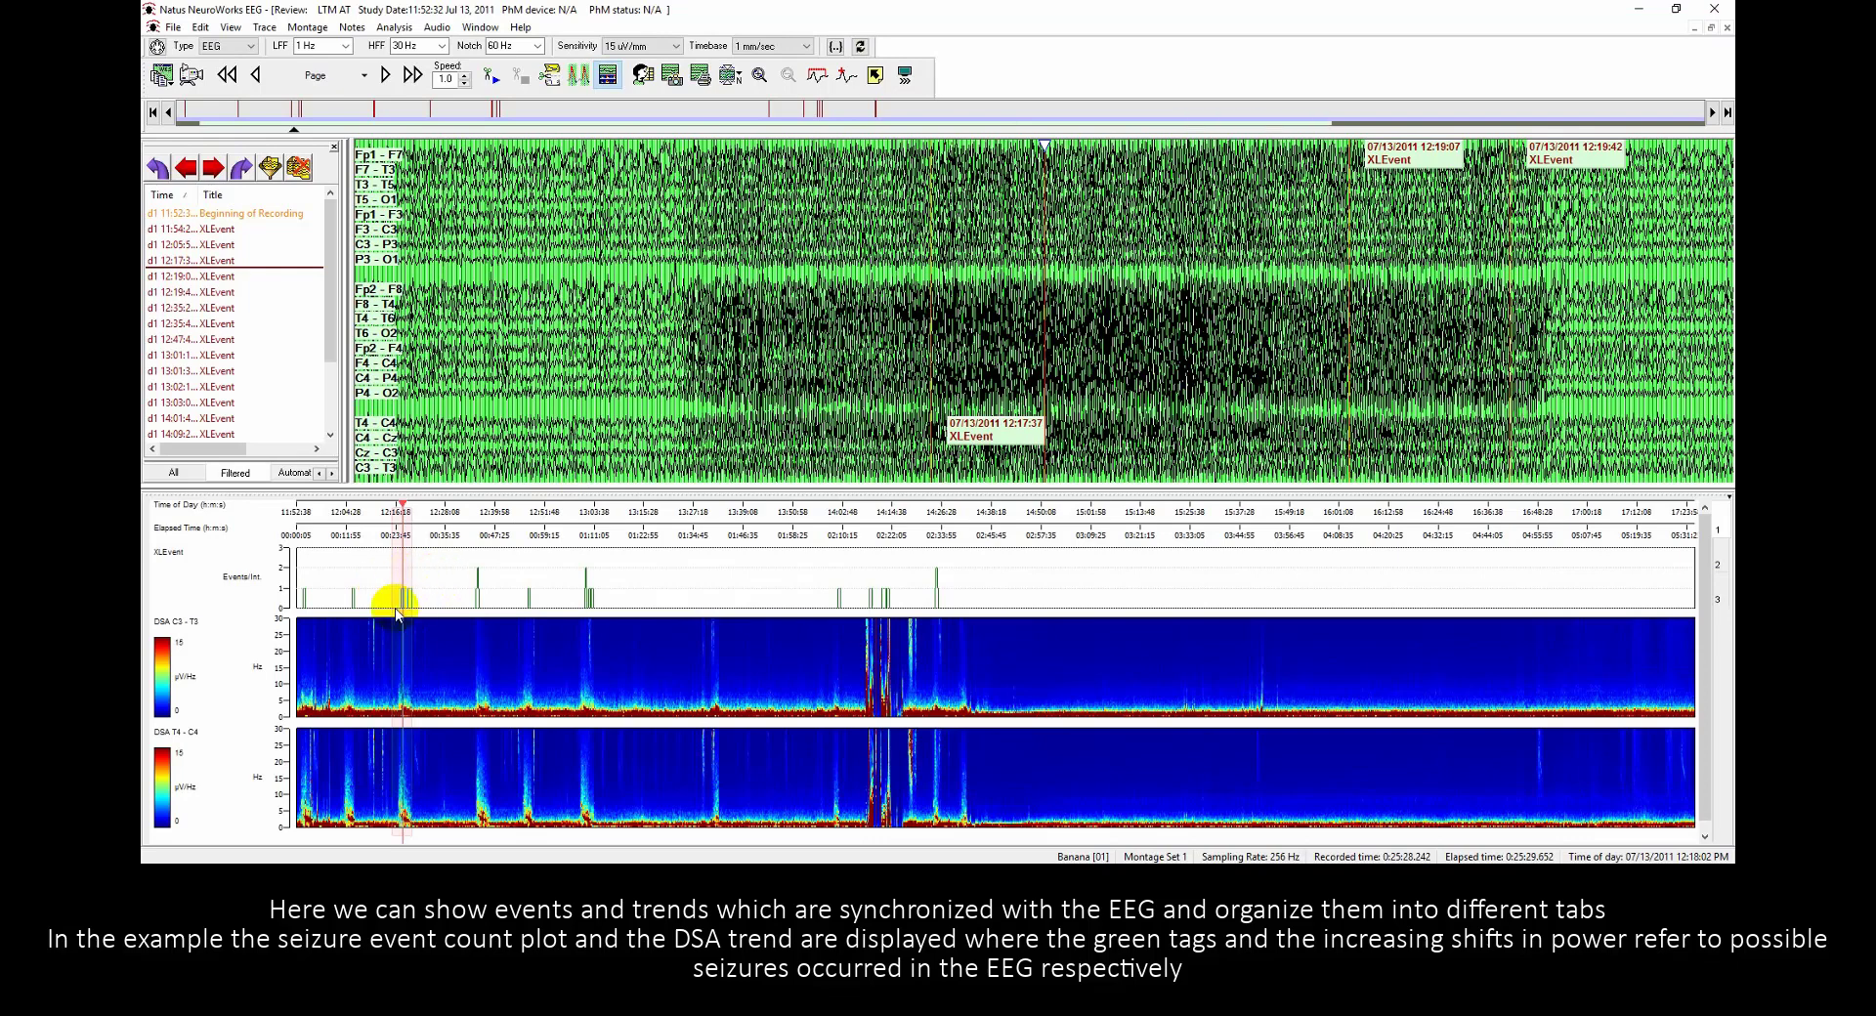
{"action": "left_click", "coordinate": [398, 684]}
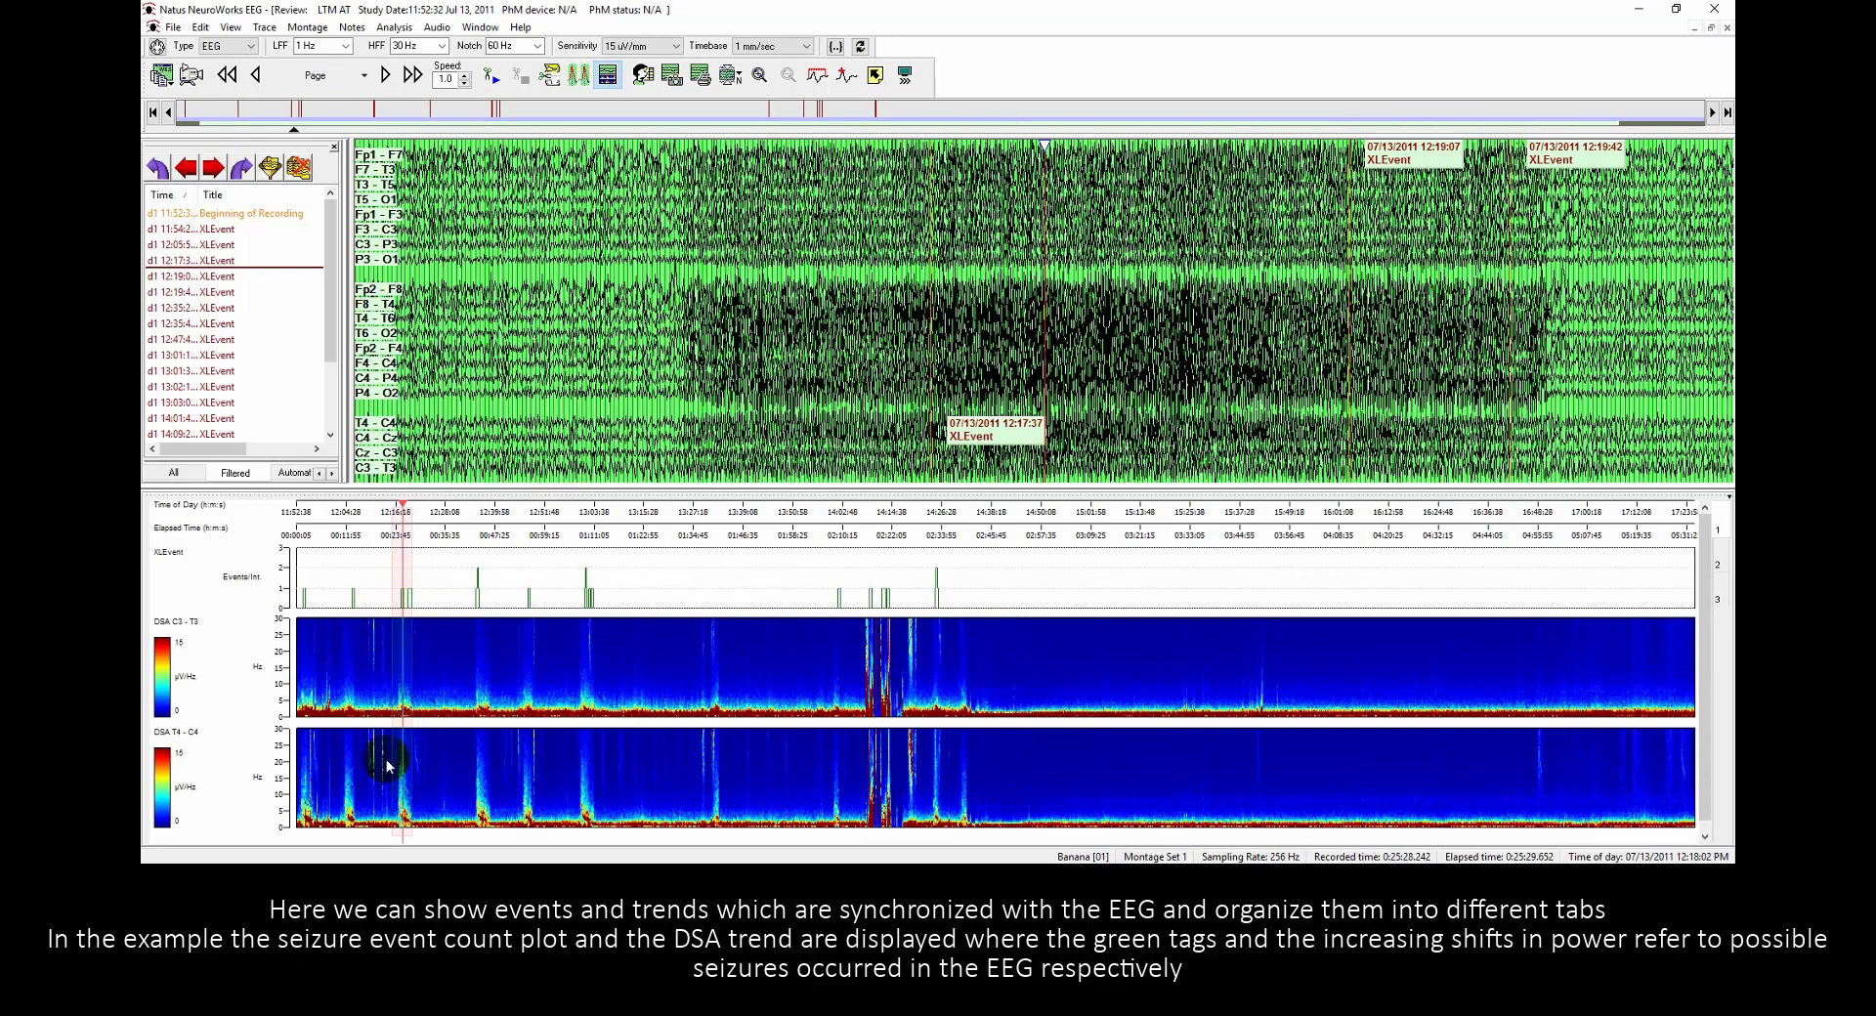
{"action": "left_click", "coordinate": [415, 805]}
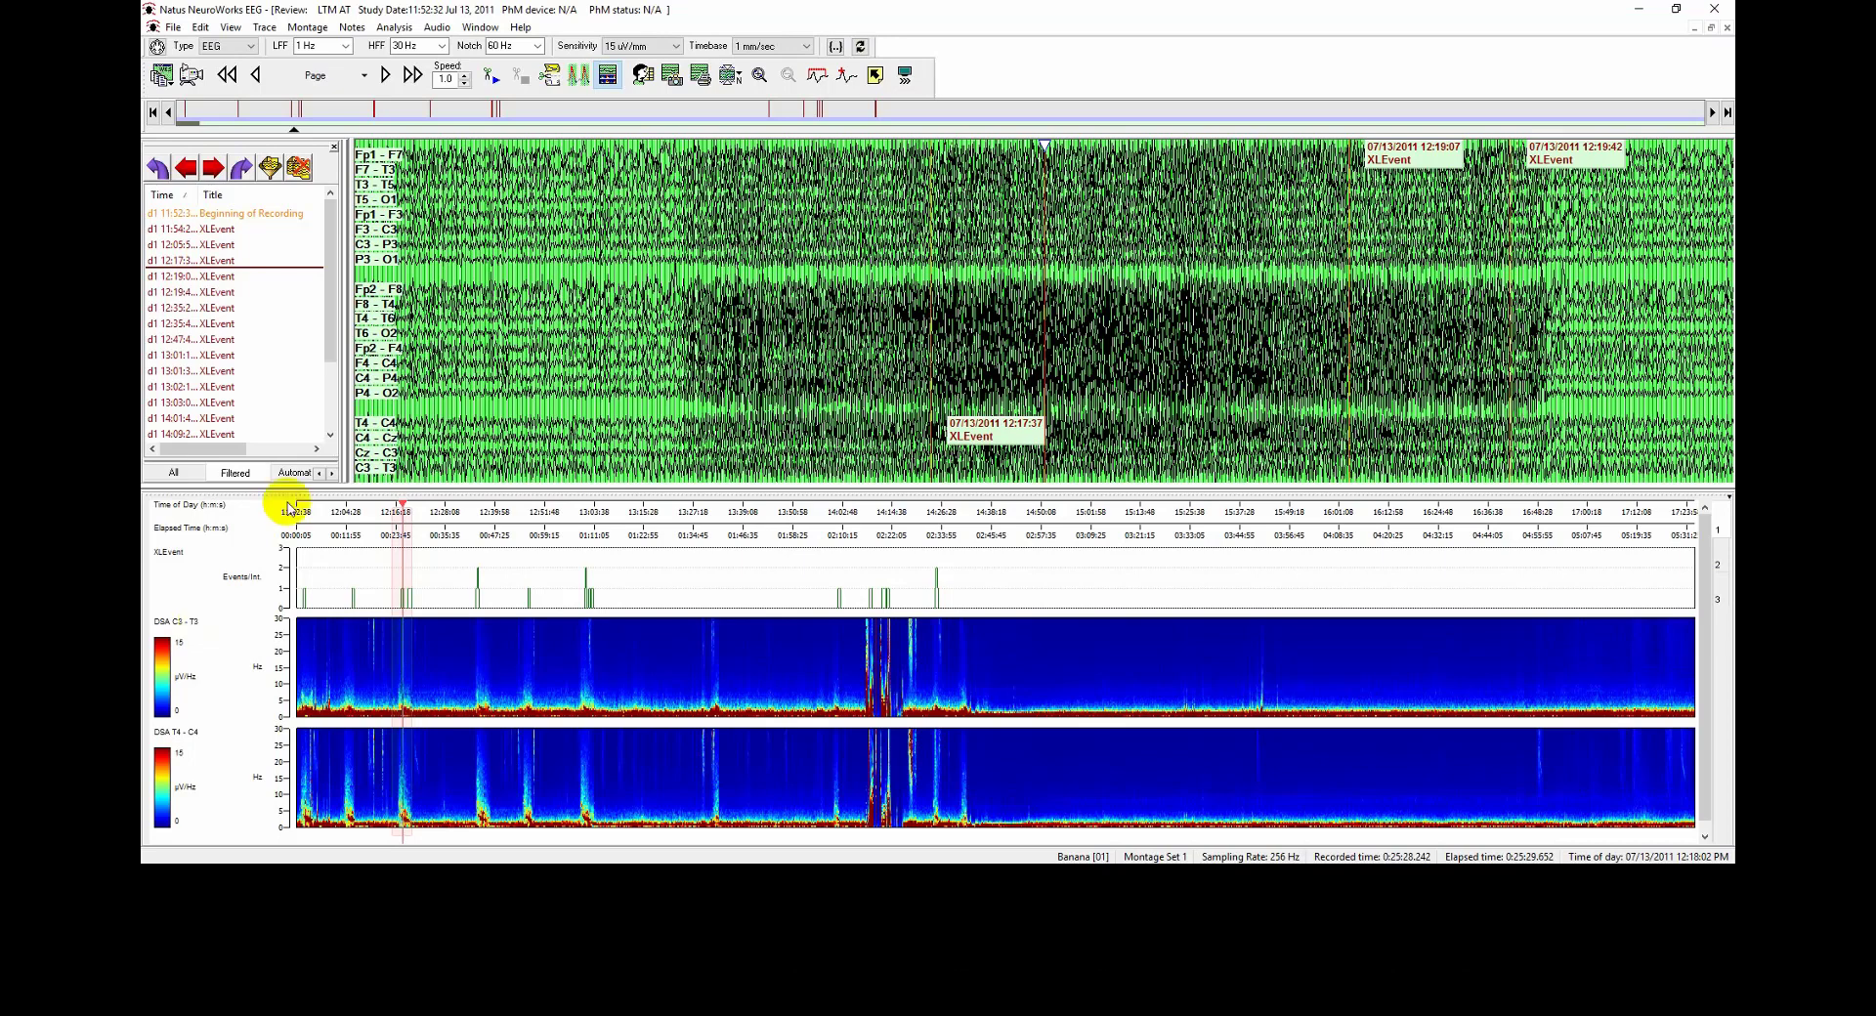
Turn off Show under View > Toolbars > Trend Summary
{"action": "left_click", "coordinate": [245, 36]}
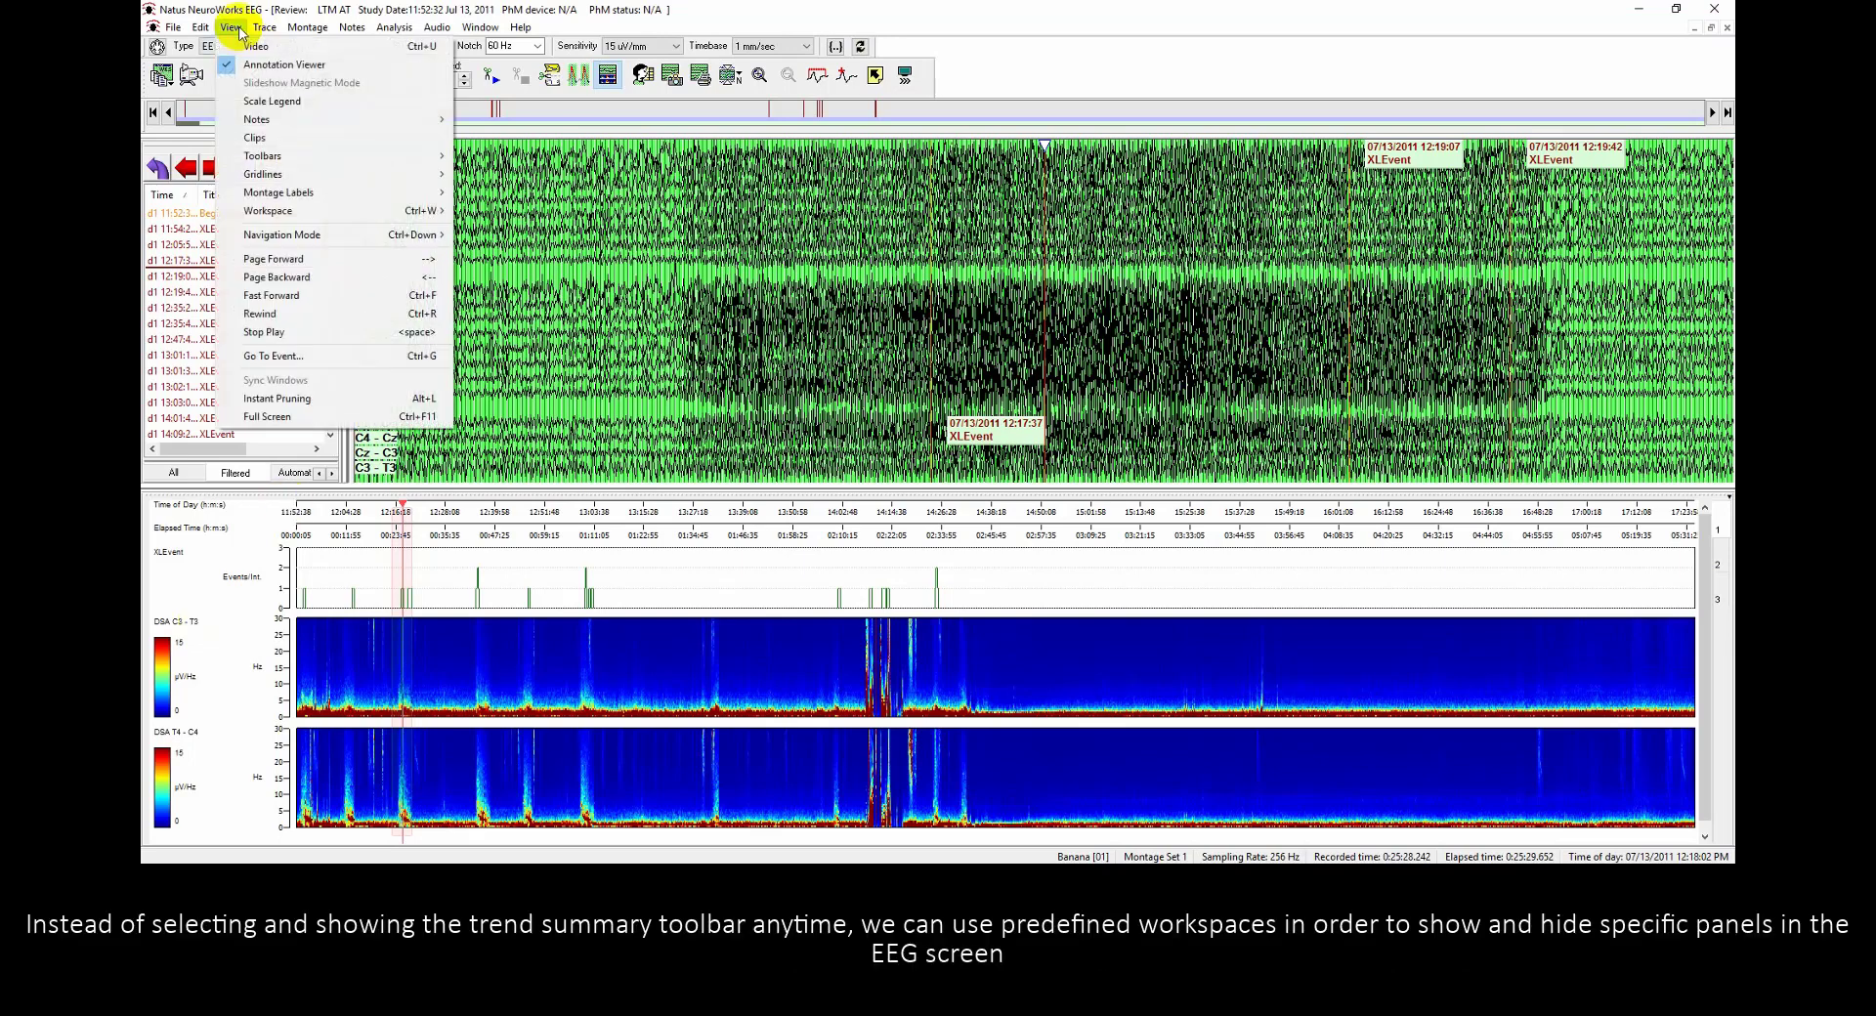
{"action": "mouse_move", "coordinate": [355, 156]}
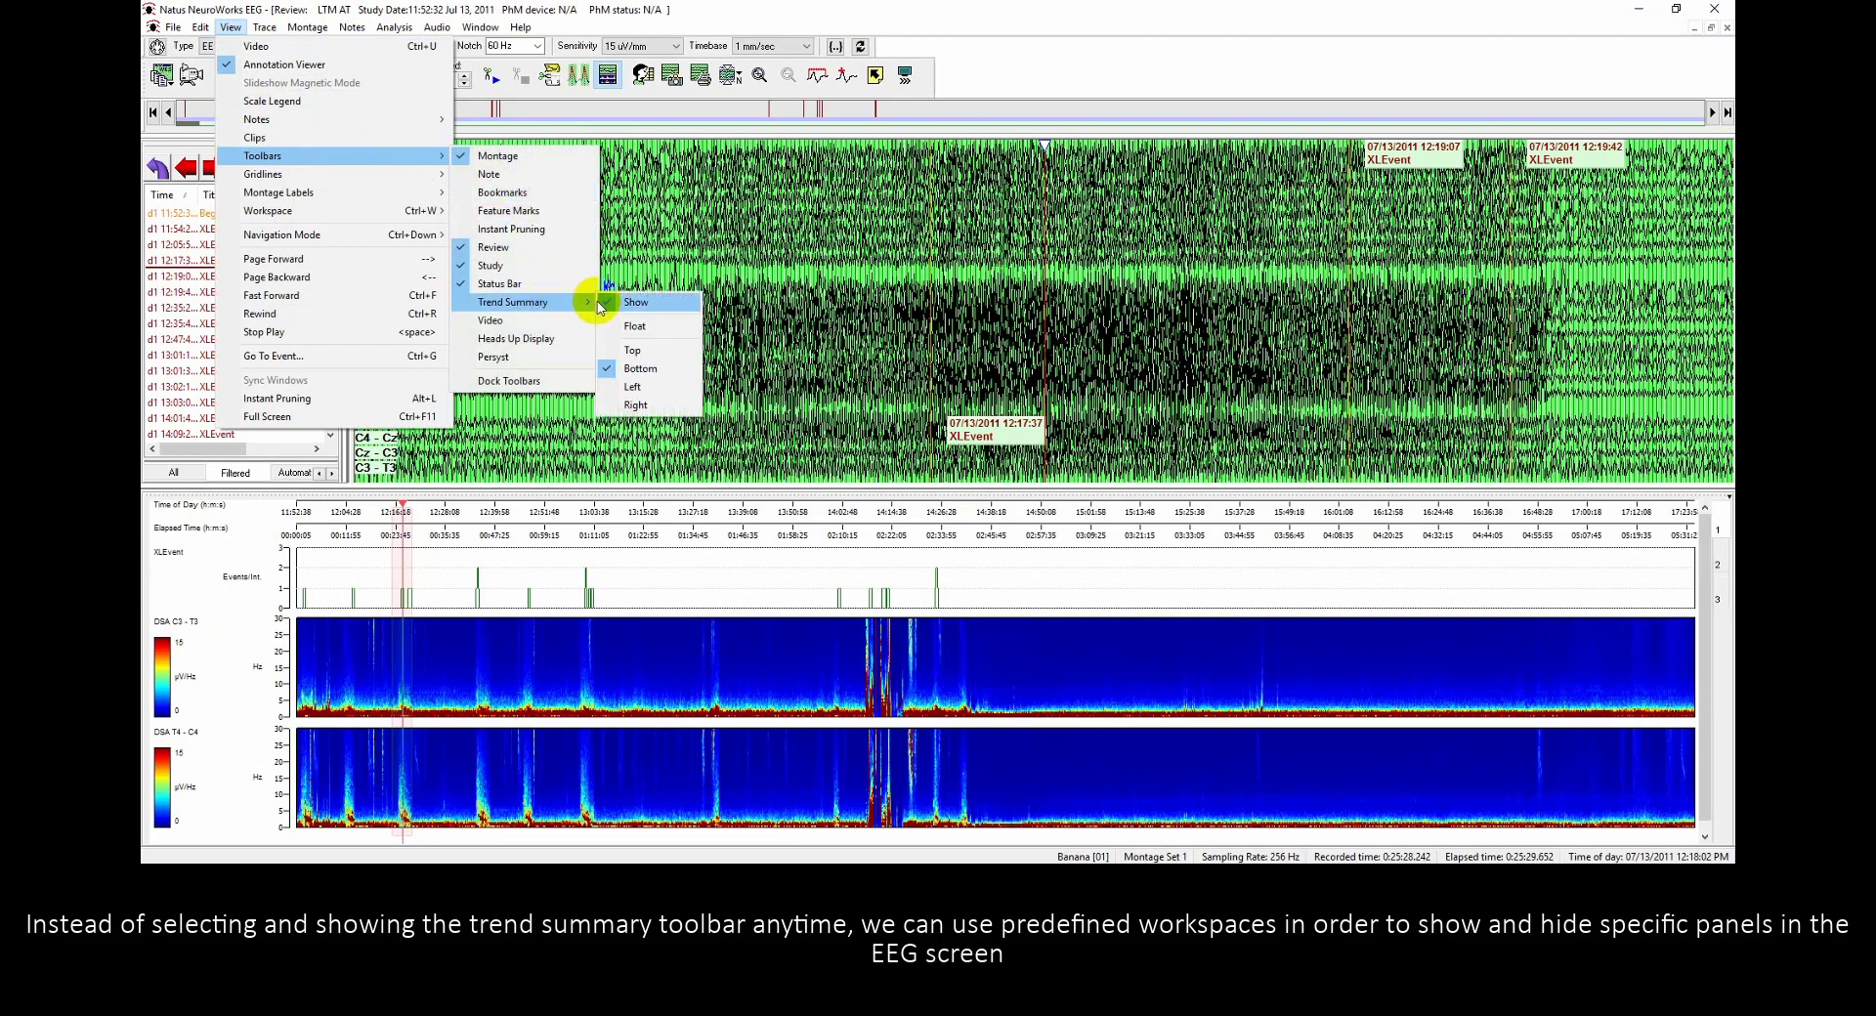
{"action": "left_click", "coordinate": [637, 306]}
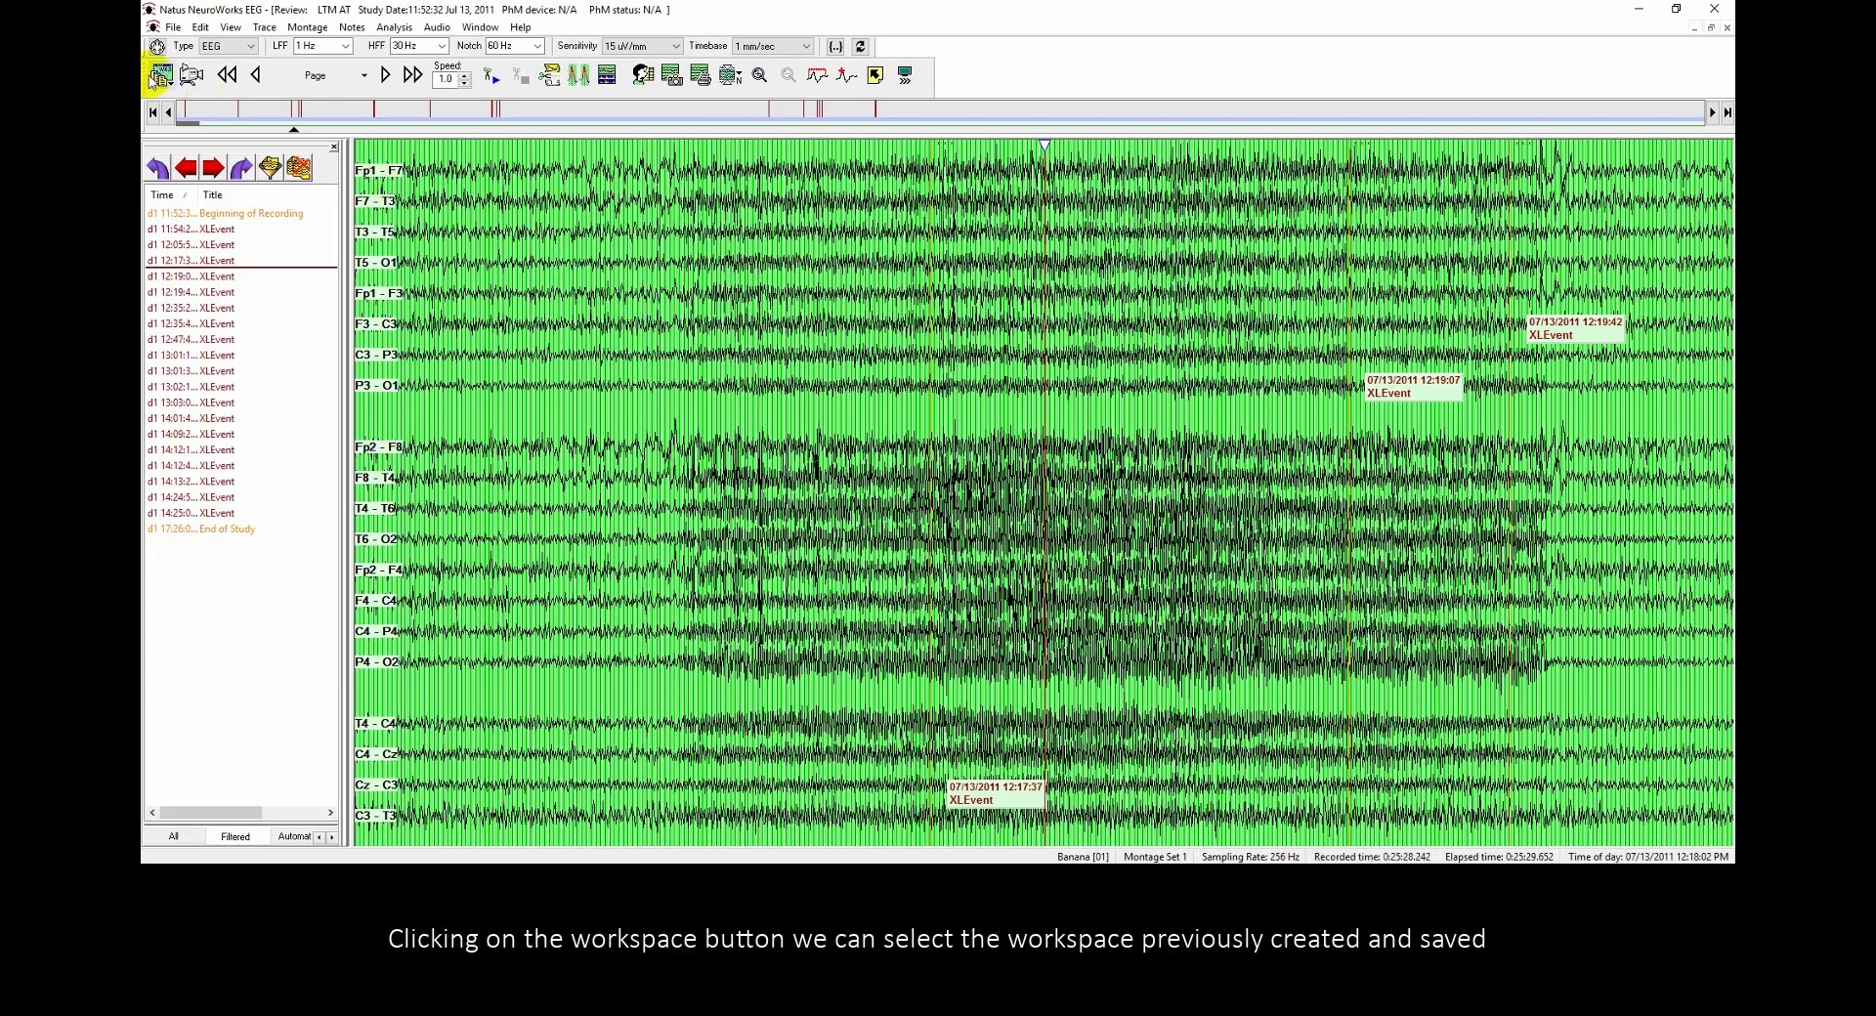
Load the EEG + Trends workspace from the Workspace list
{"action": "left_click", "coordinate": [160, 78]}
{"action": "left_click", "coordinate": [159, 82]}
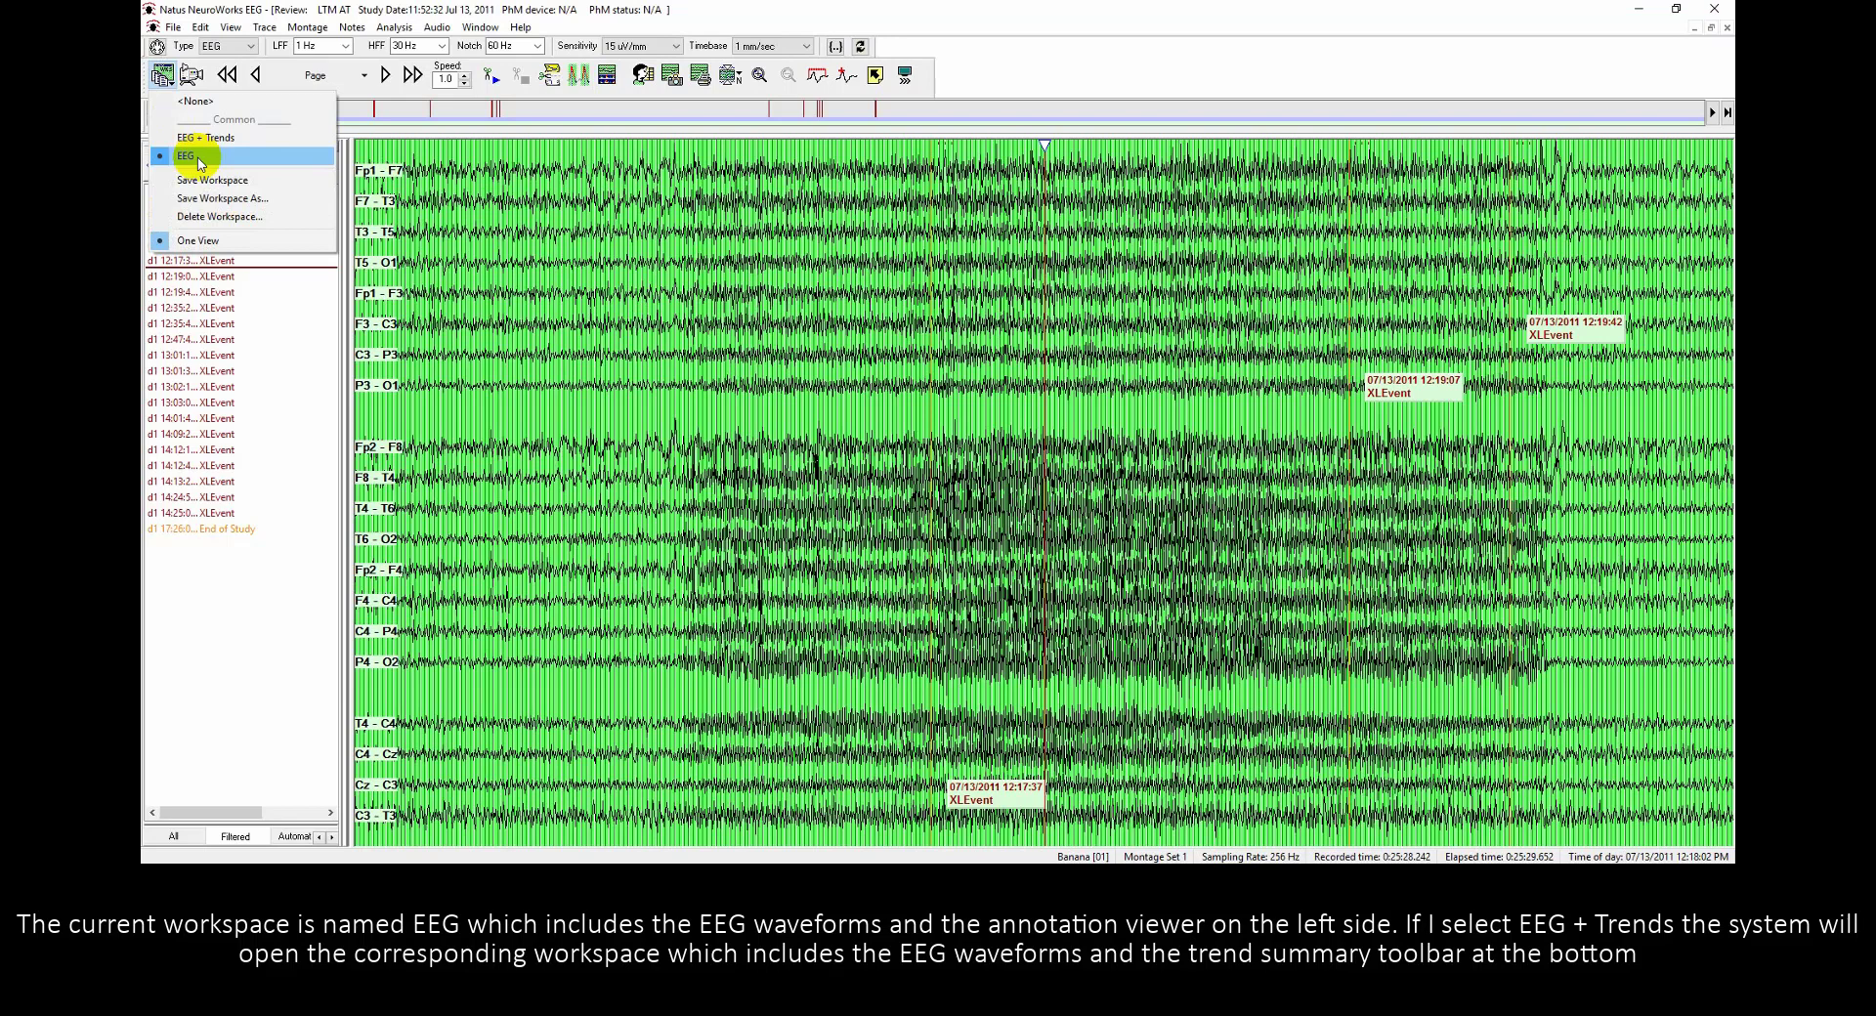
{"action": "left_click", "coordinate": [252, 139]}
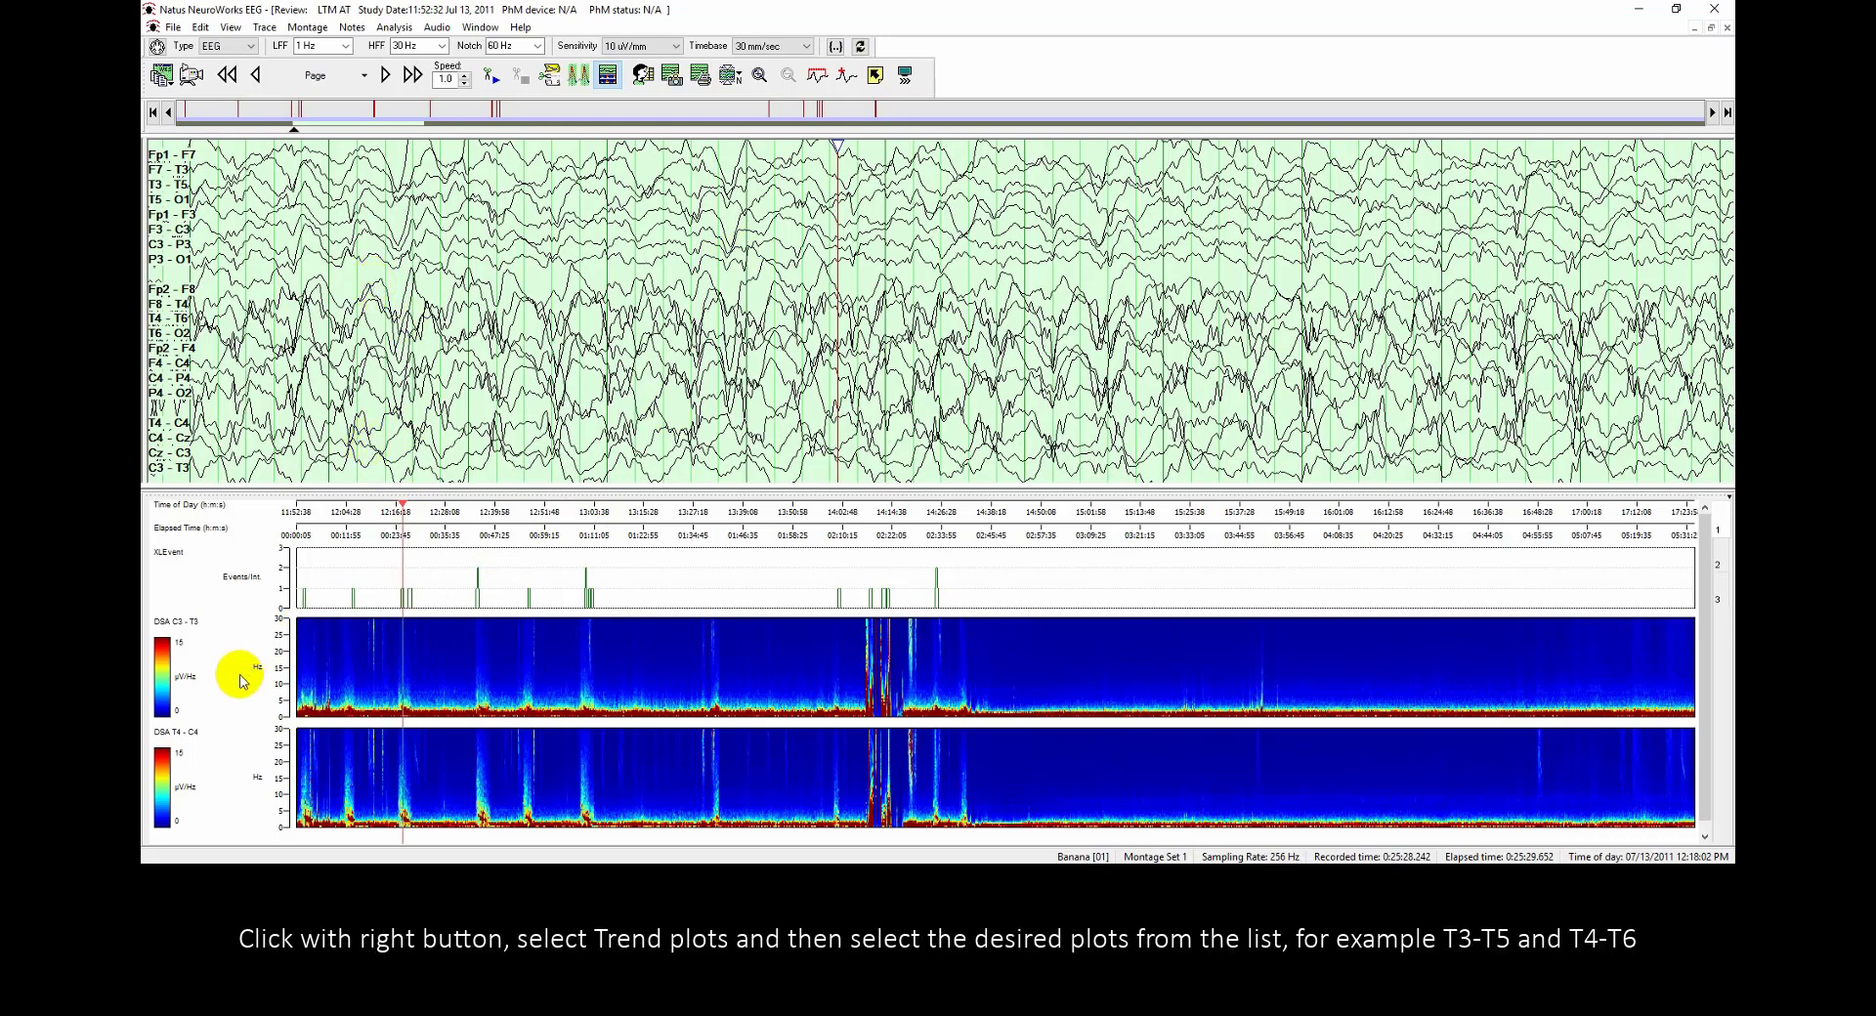
Add the DSA T3-T5 and DSA T4-T6 plots to the trend panel
{"action": "right_click", "coordinate": [243, 681]}
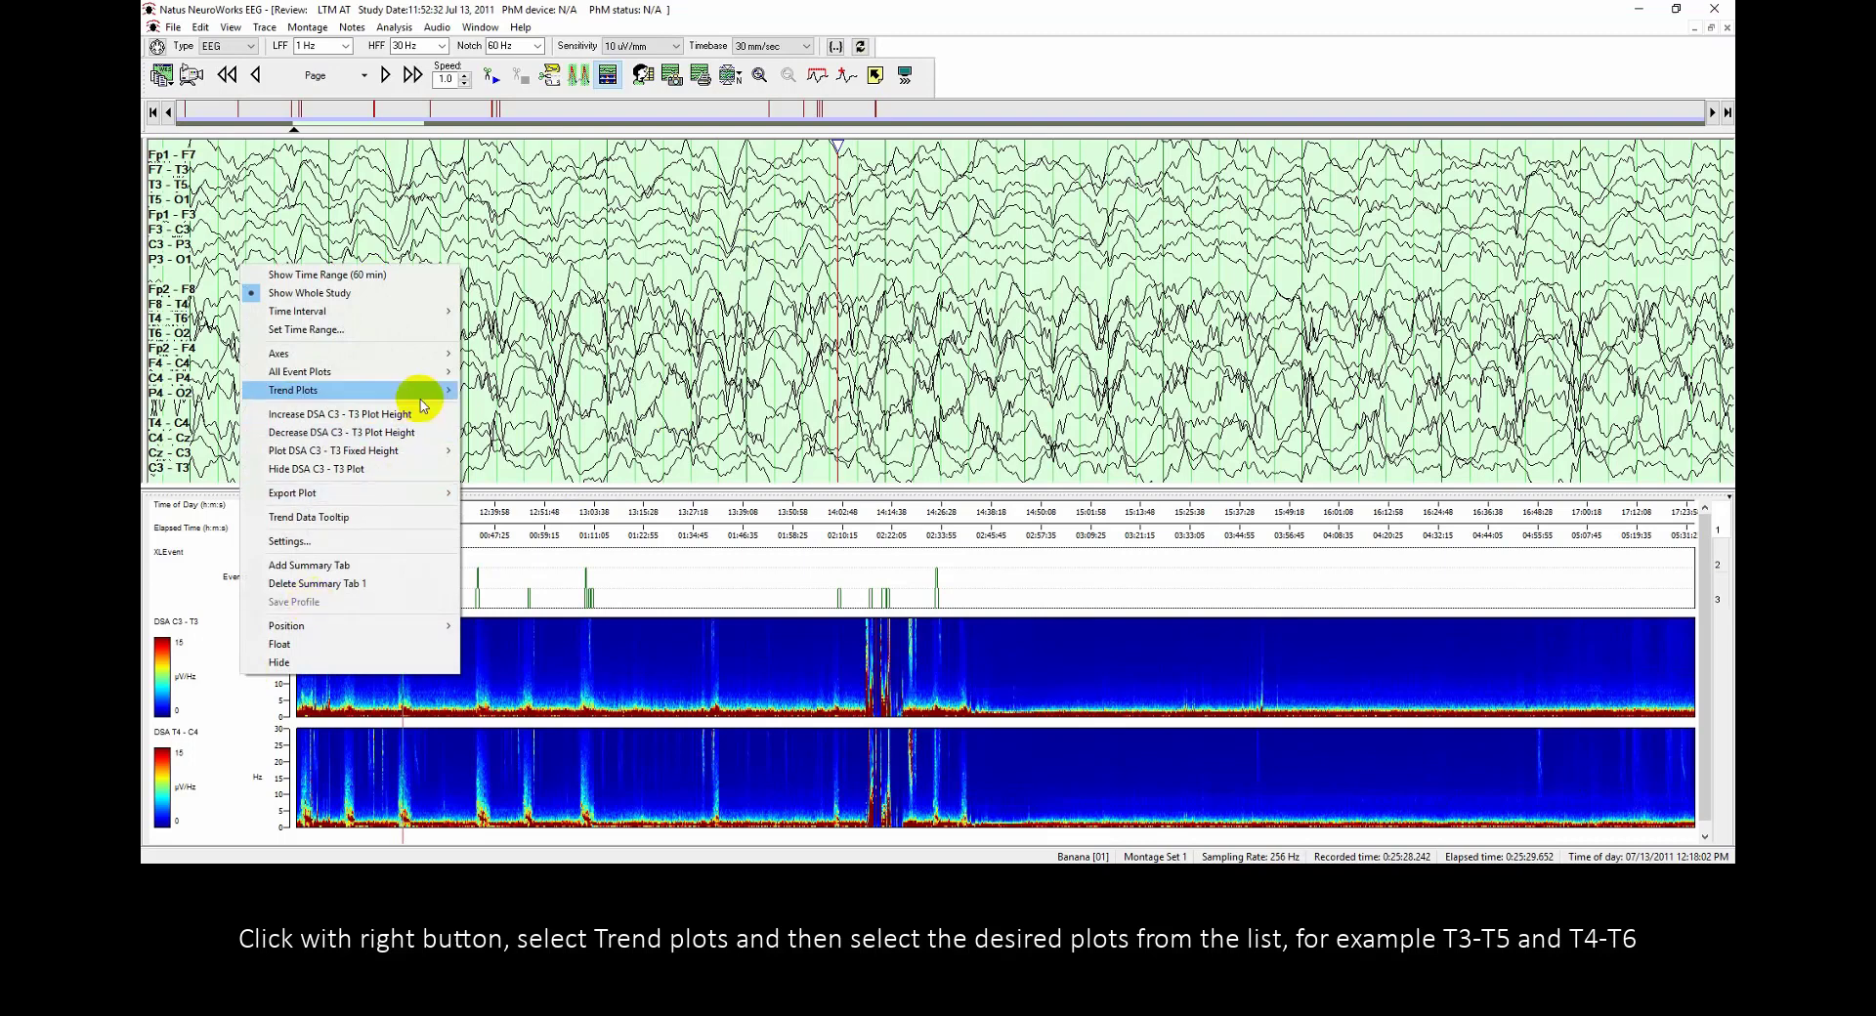
{"action": "mouse_move", "coordinate": [423, 398]}
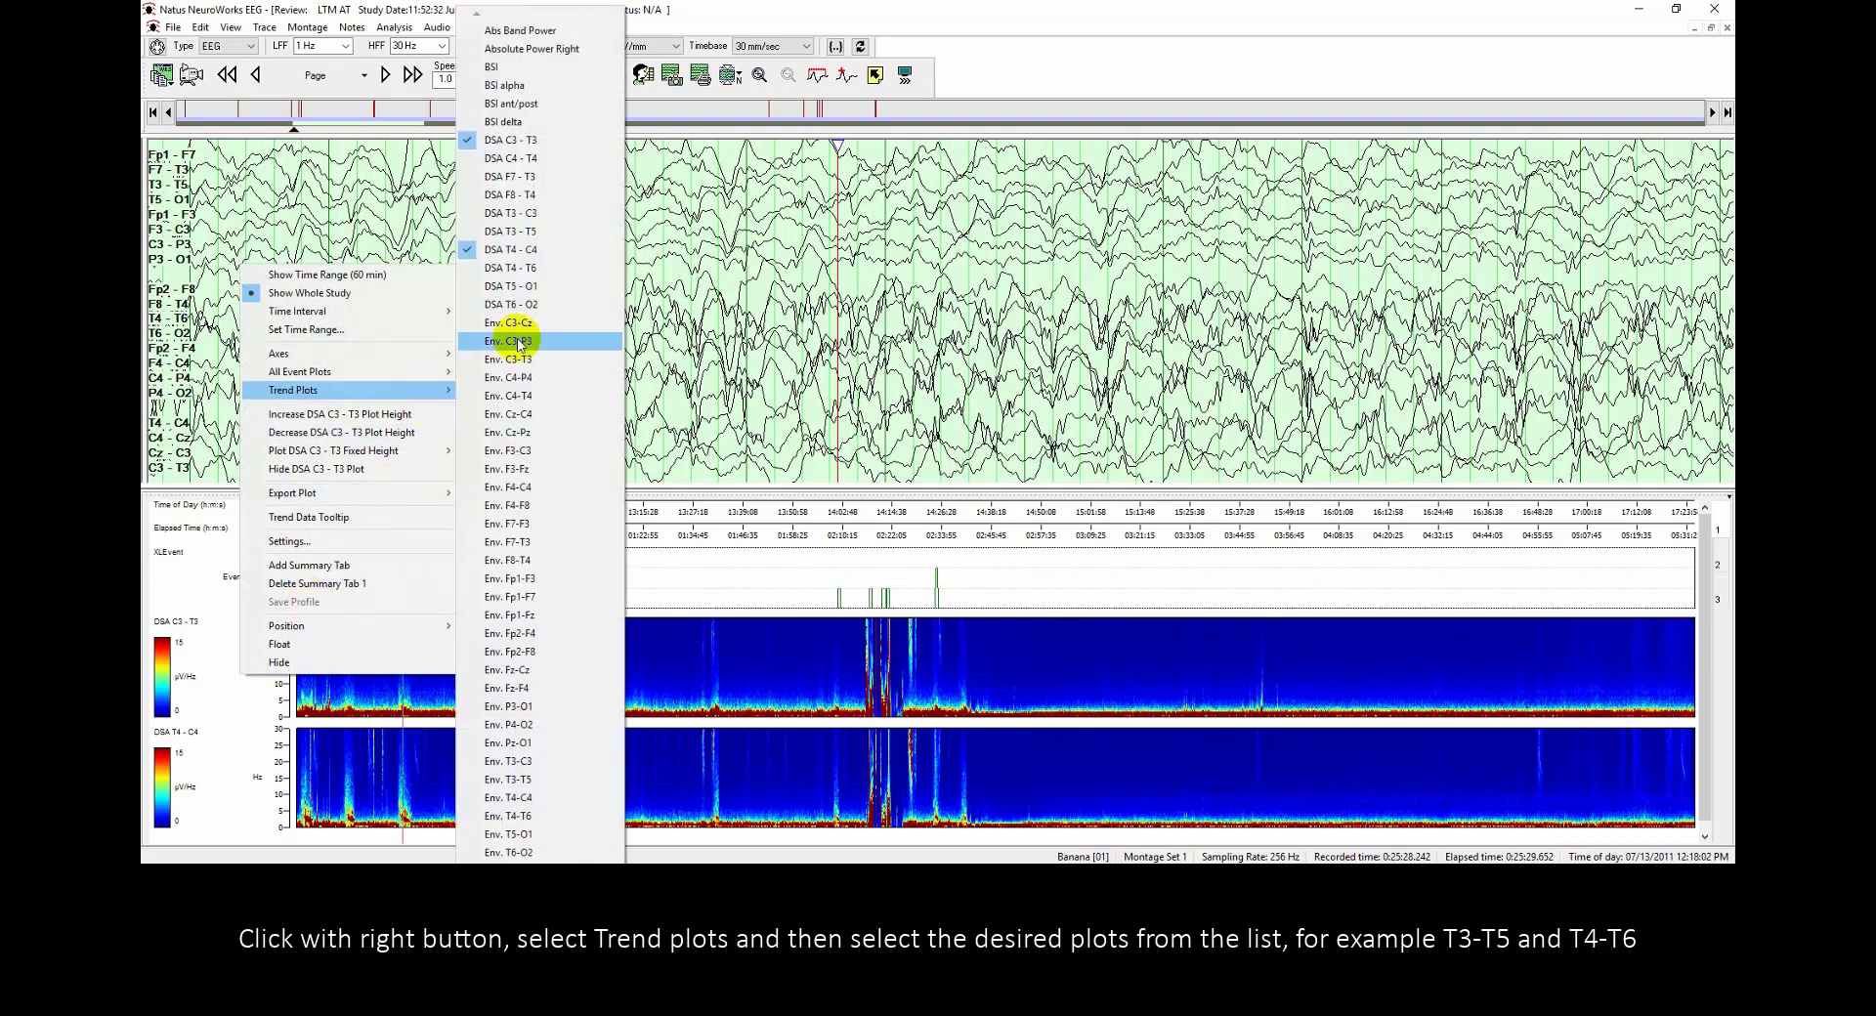
{"action": "left_click", "coordinate": [554, 234]}
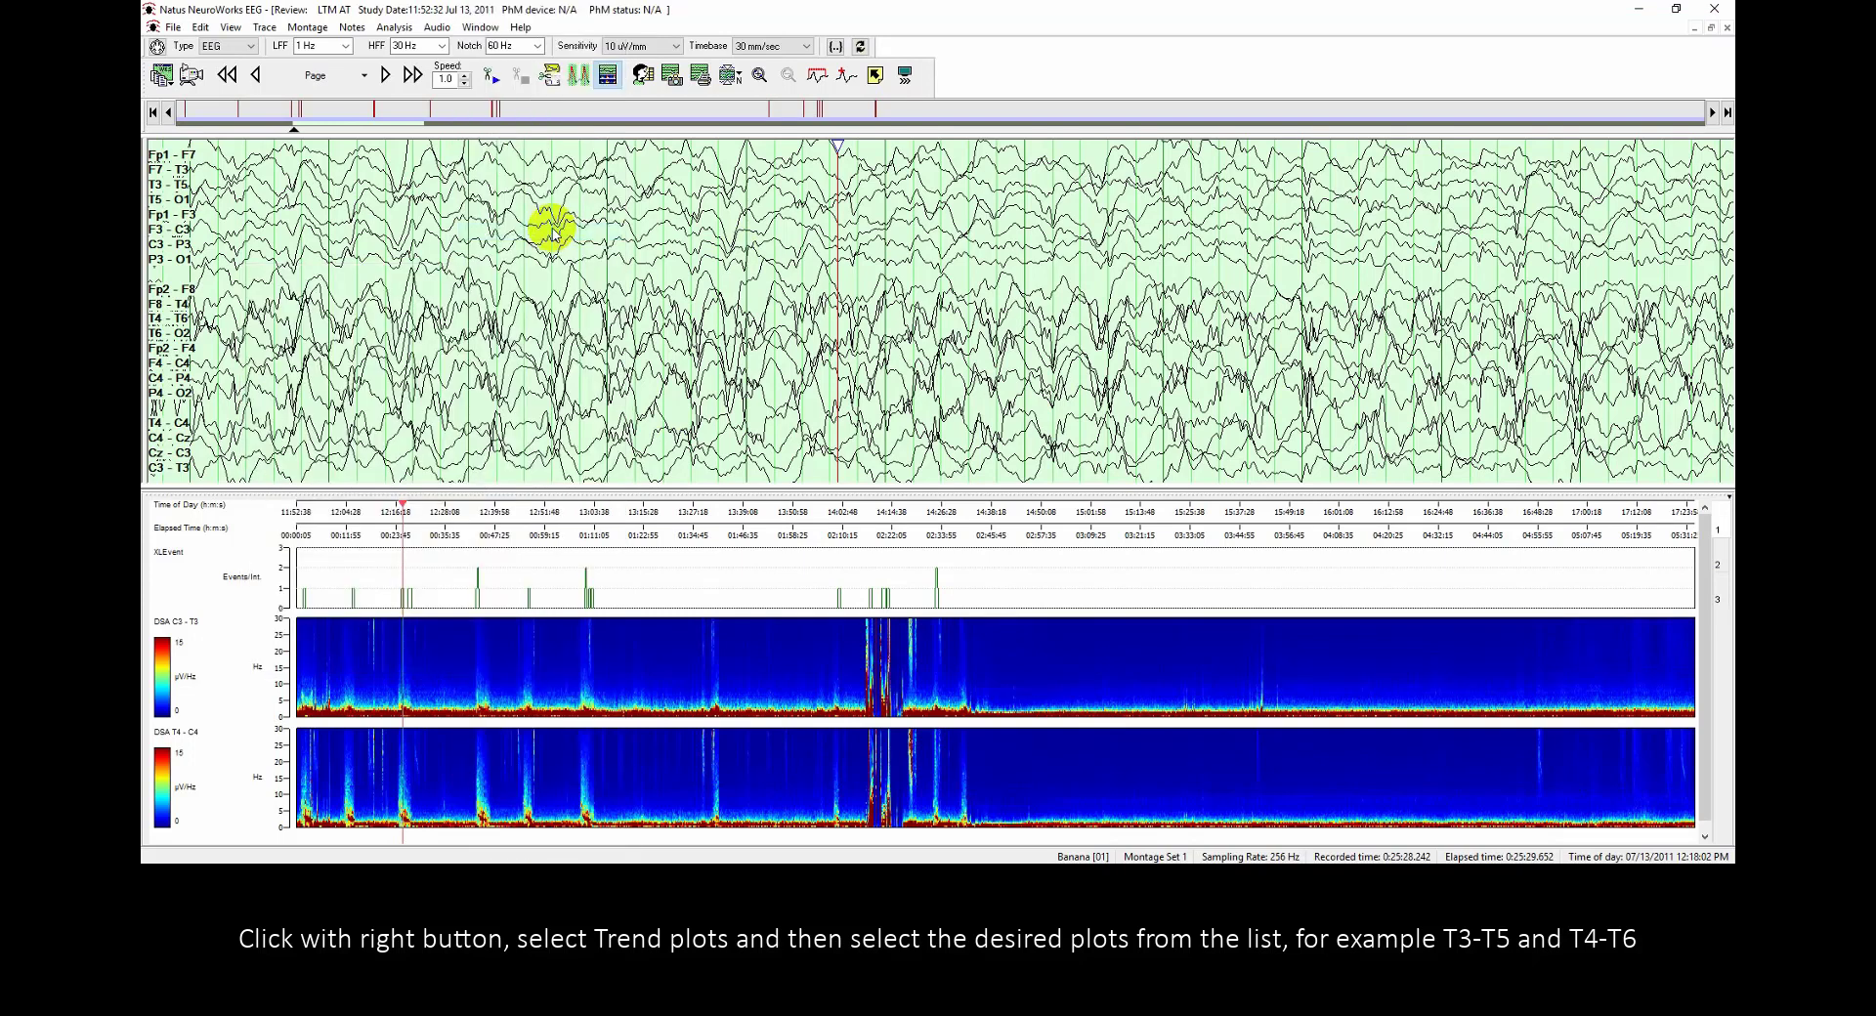
{"action": "right_click", "coordinate": [253, 703]}
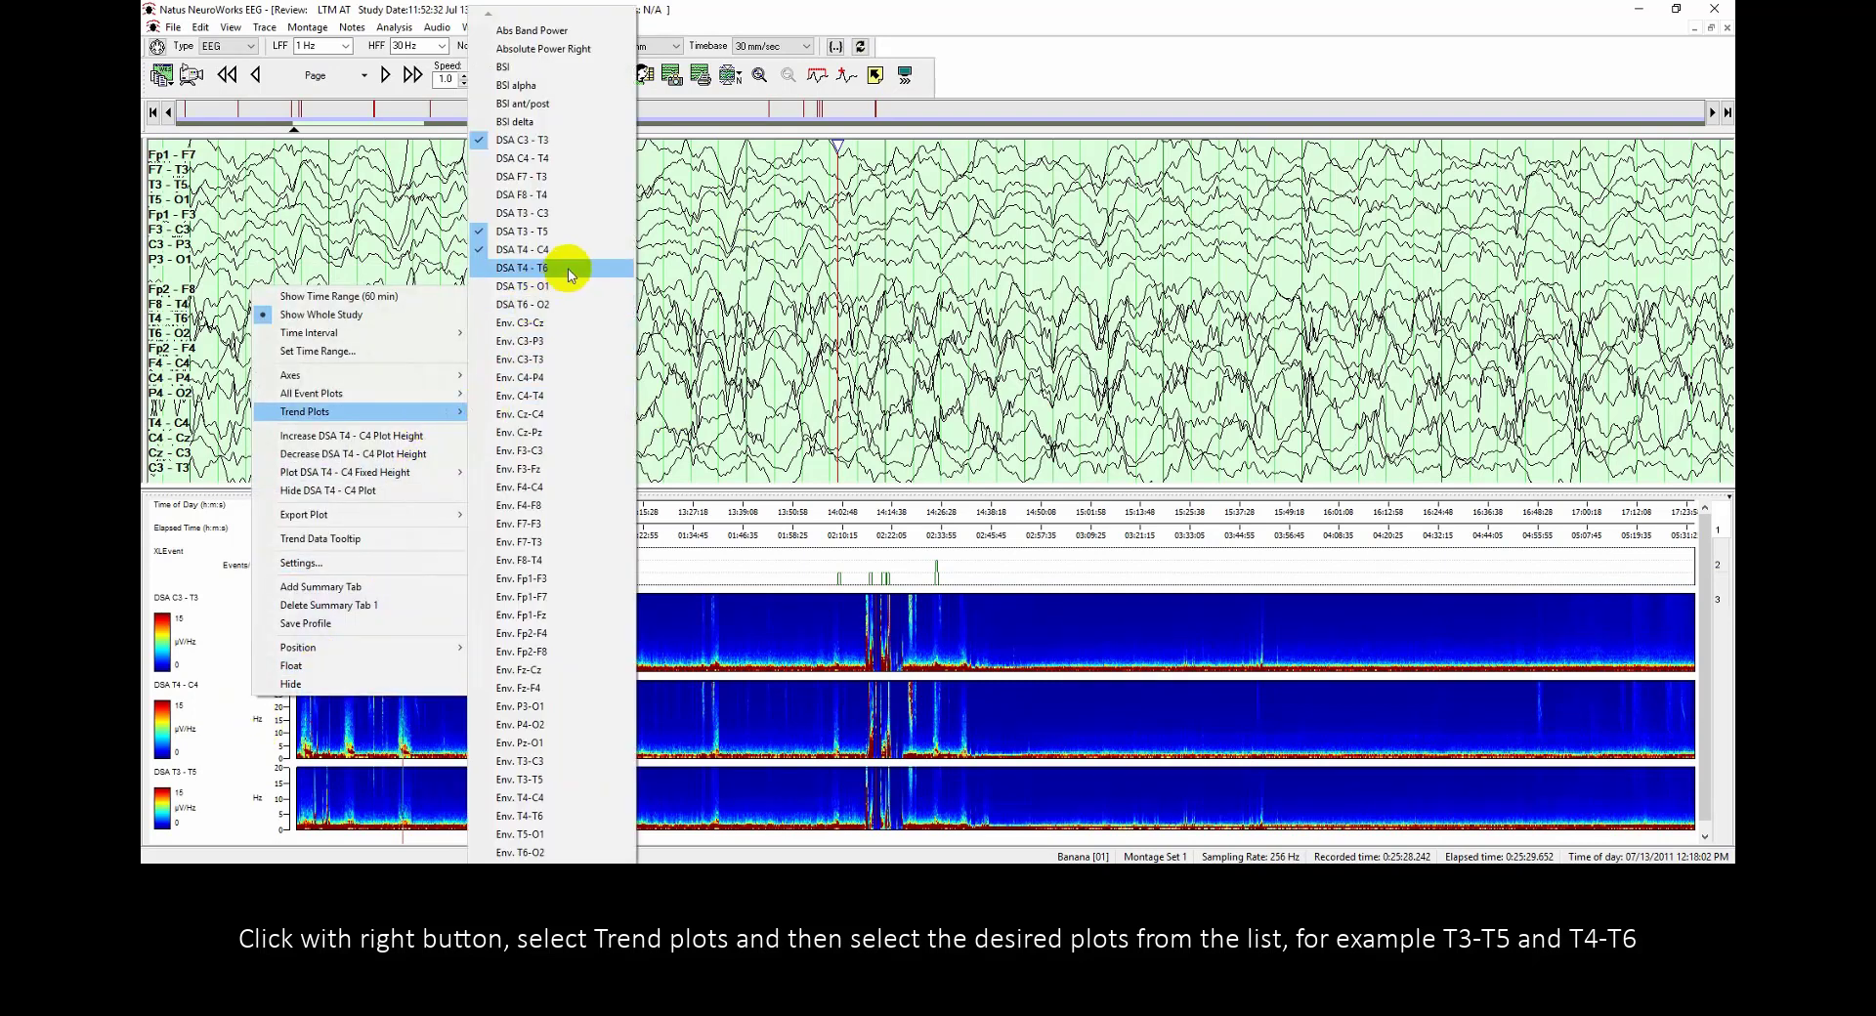
{"action": "left_click", "coordinate": [569, 272]}
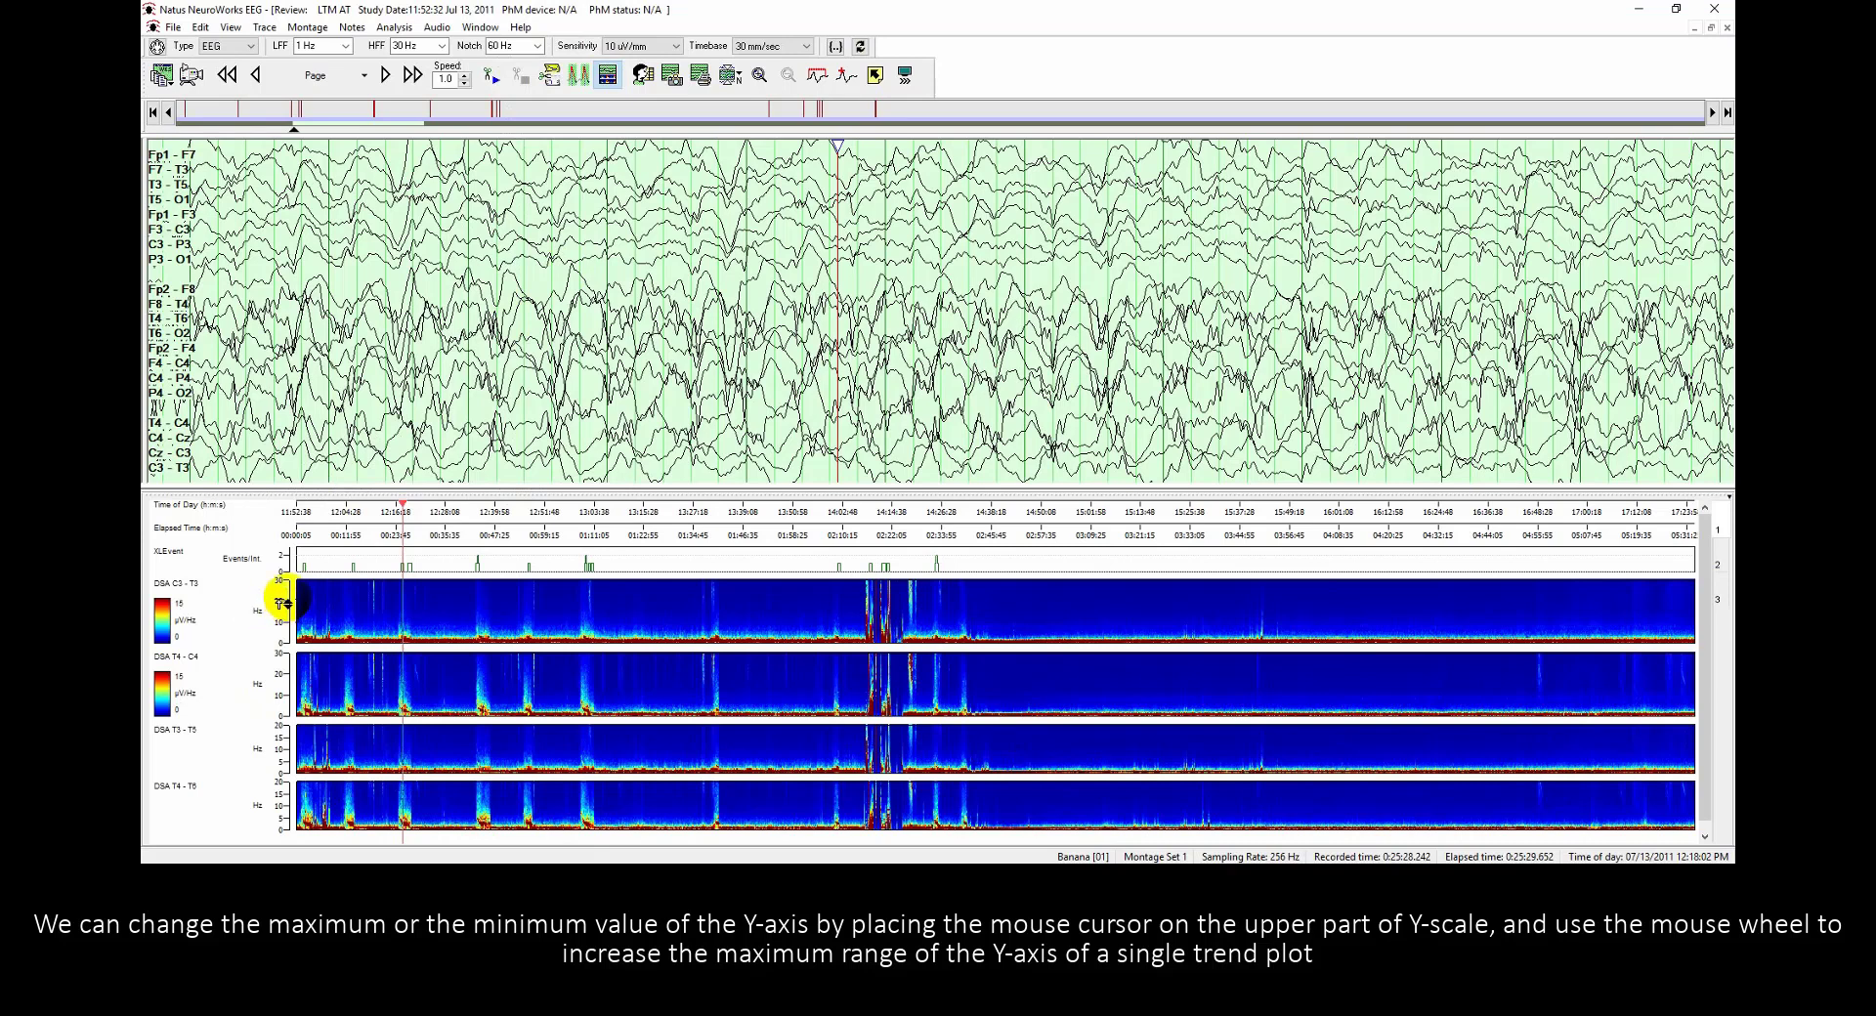
Change the Y-axis maximum frequency of the DSA T4-C4 plot with the mouse wheel
{"action": "scroll", "coordinate": [285, 597], "scroll_direction": "up", "scroll_amount": 1}
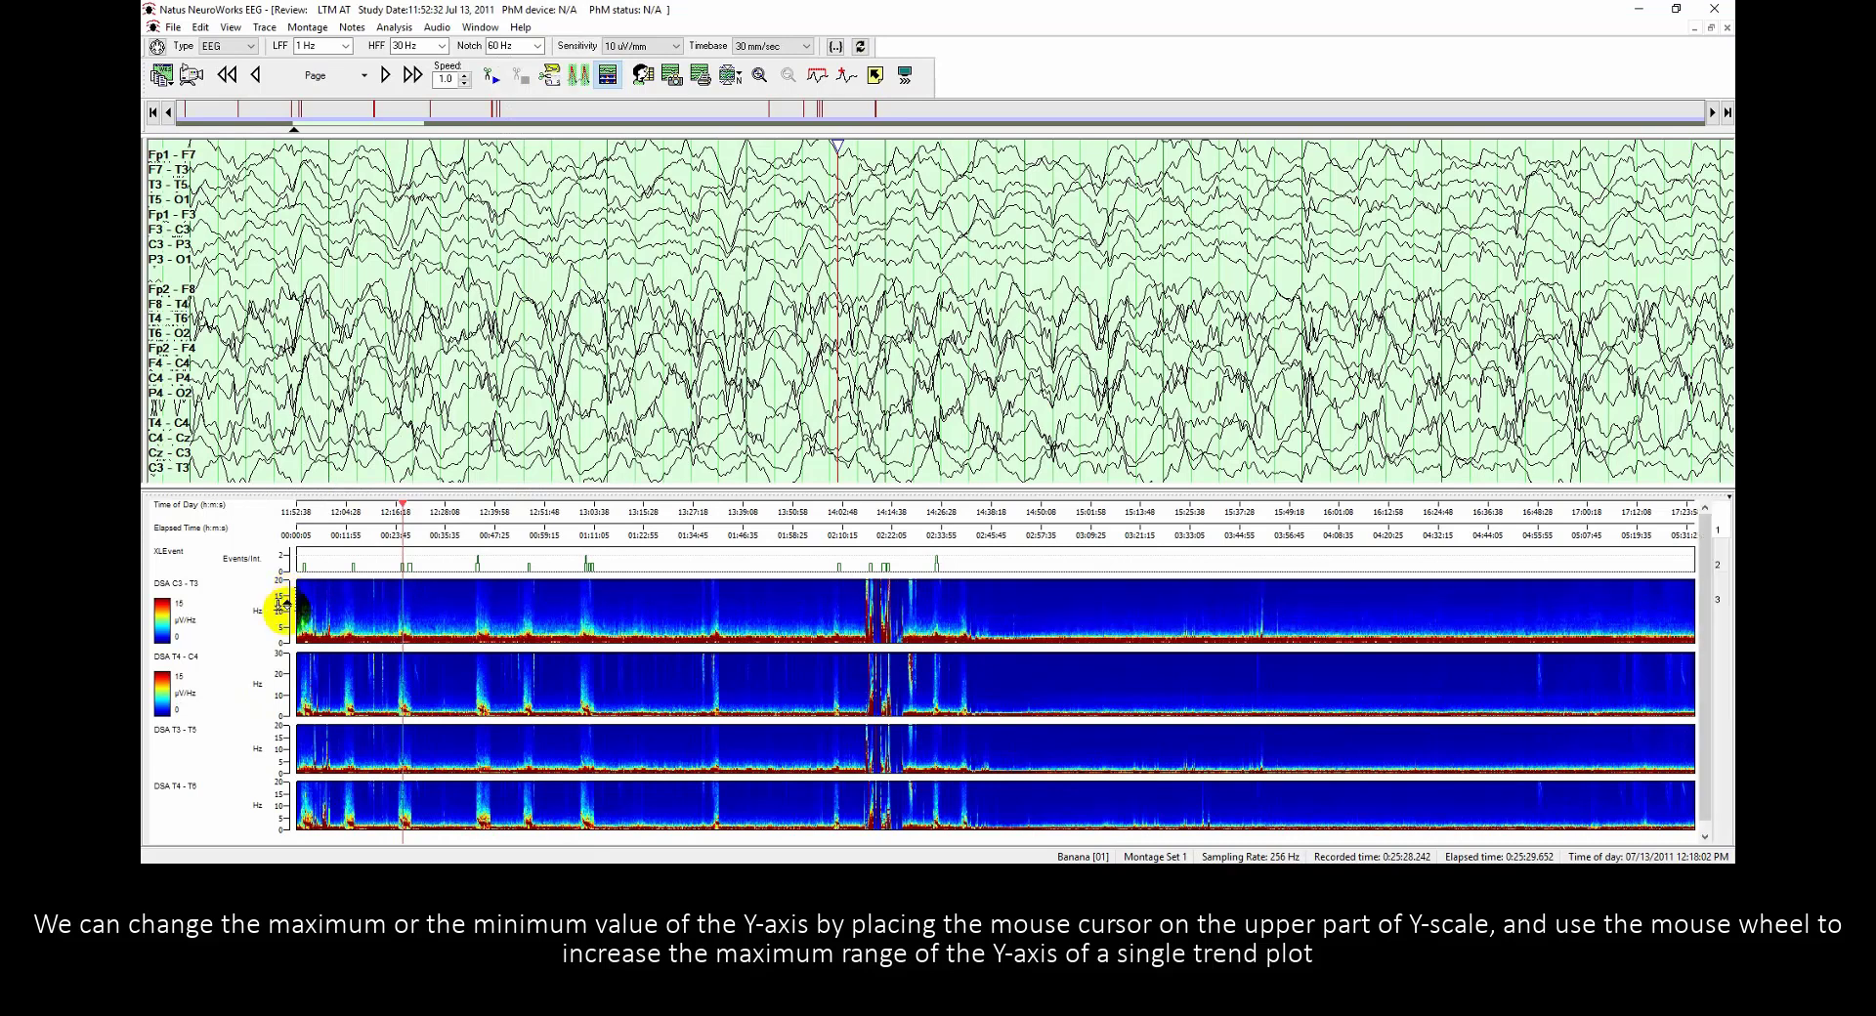
{"action": "scroll", "coordinate": [291, 674], "scroll_direction": "up", "scroll_amount": 1}
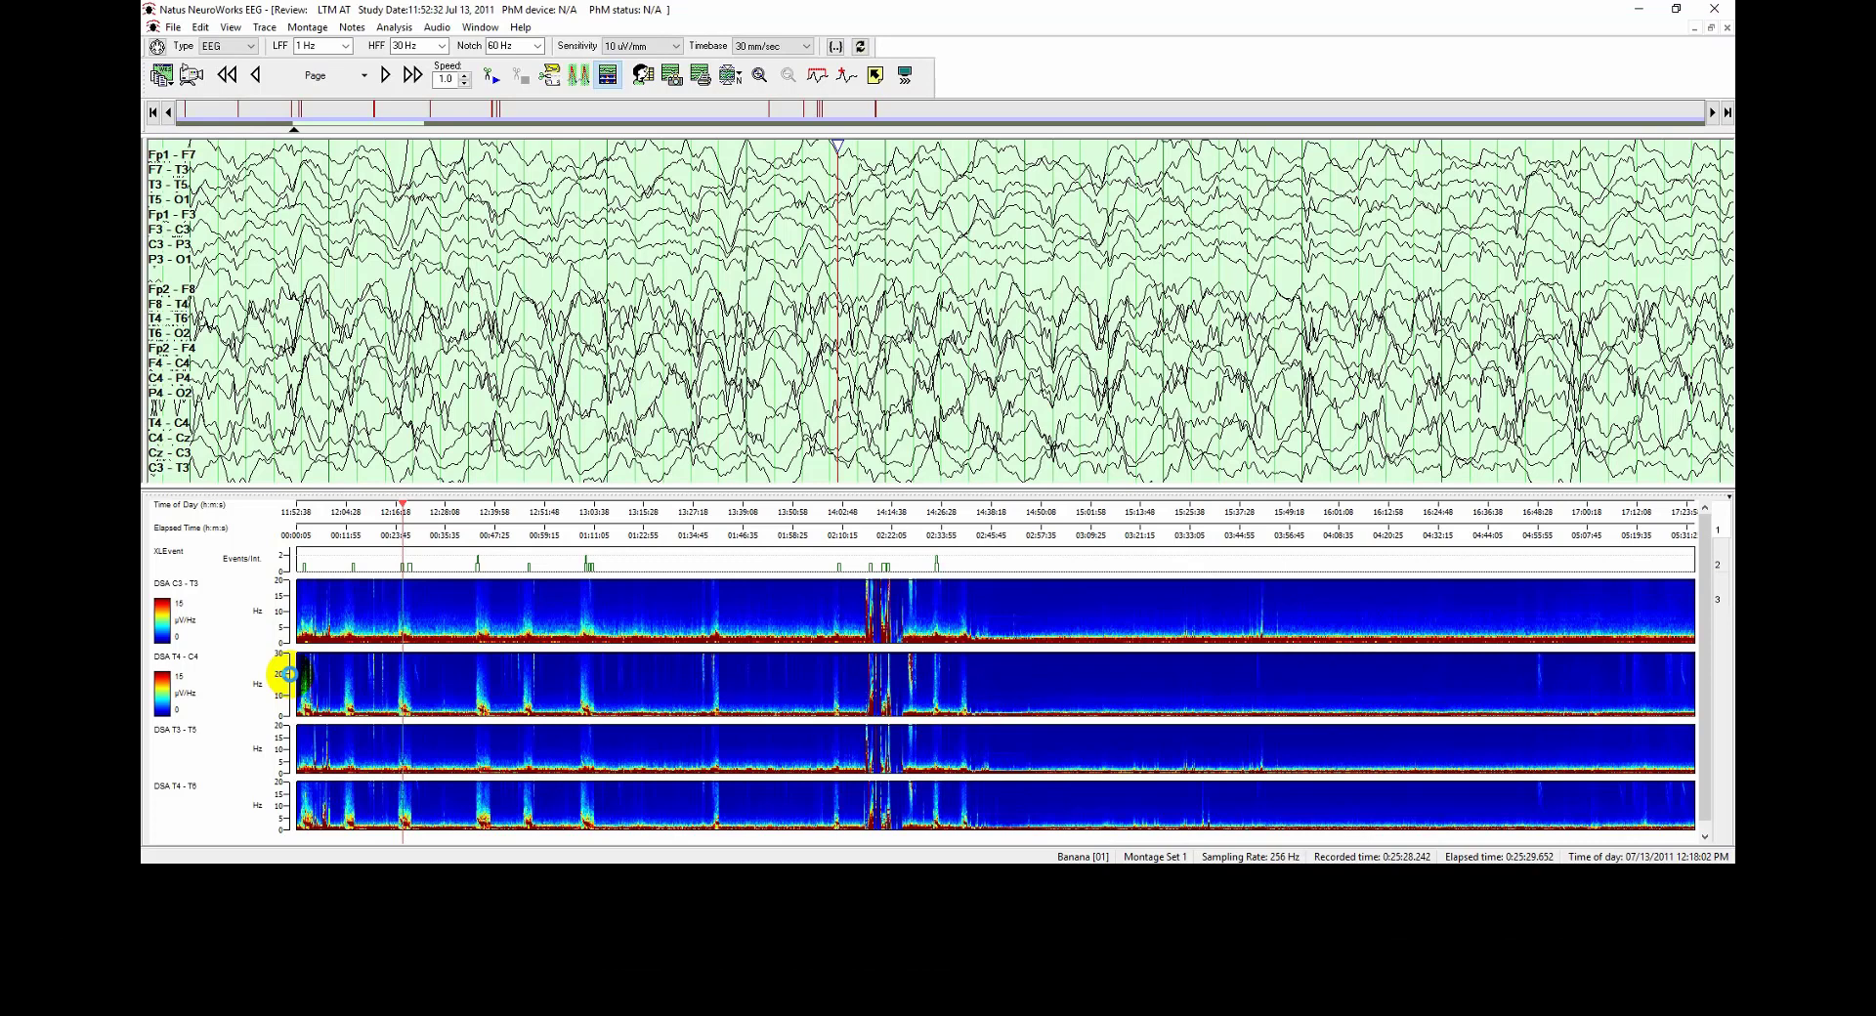
{"action": "scroll", "coordinate": [291, 678], "scroll_direction": "down", "scroll_amount": 1}
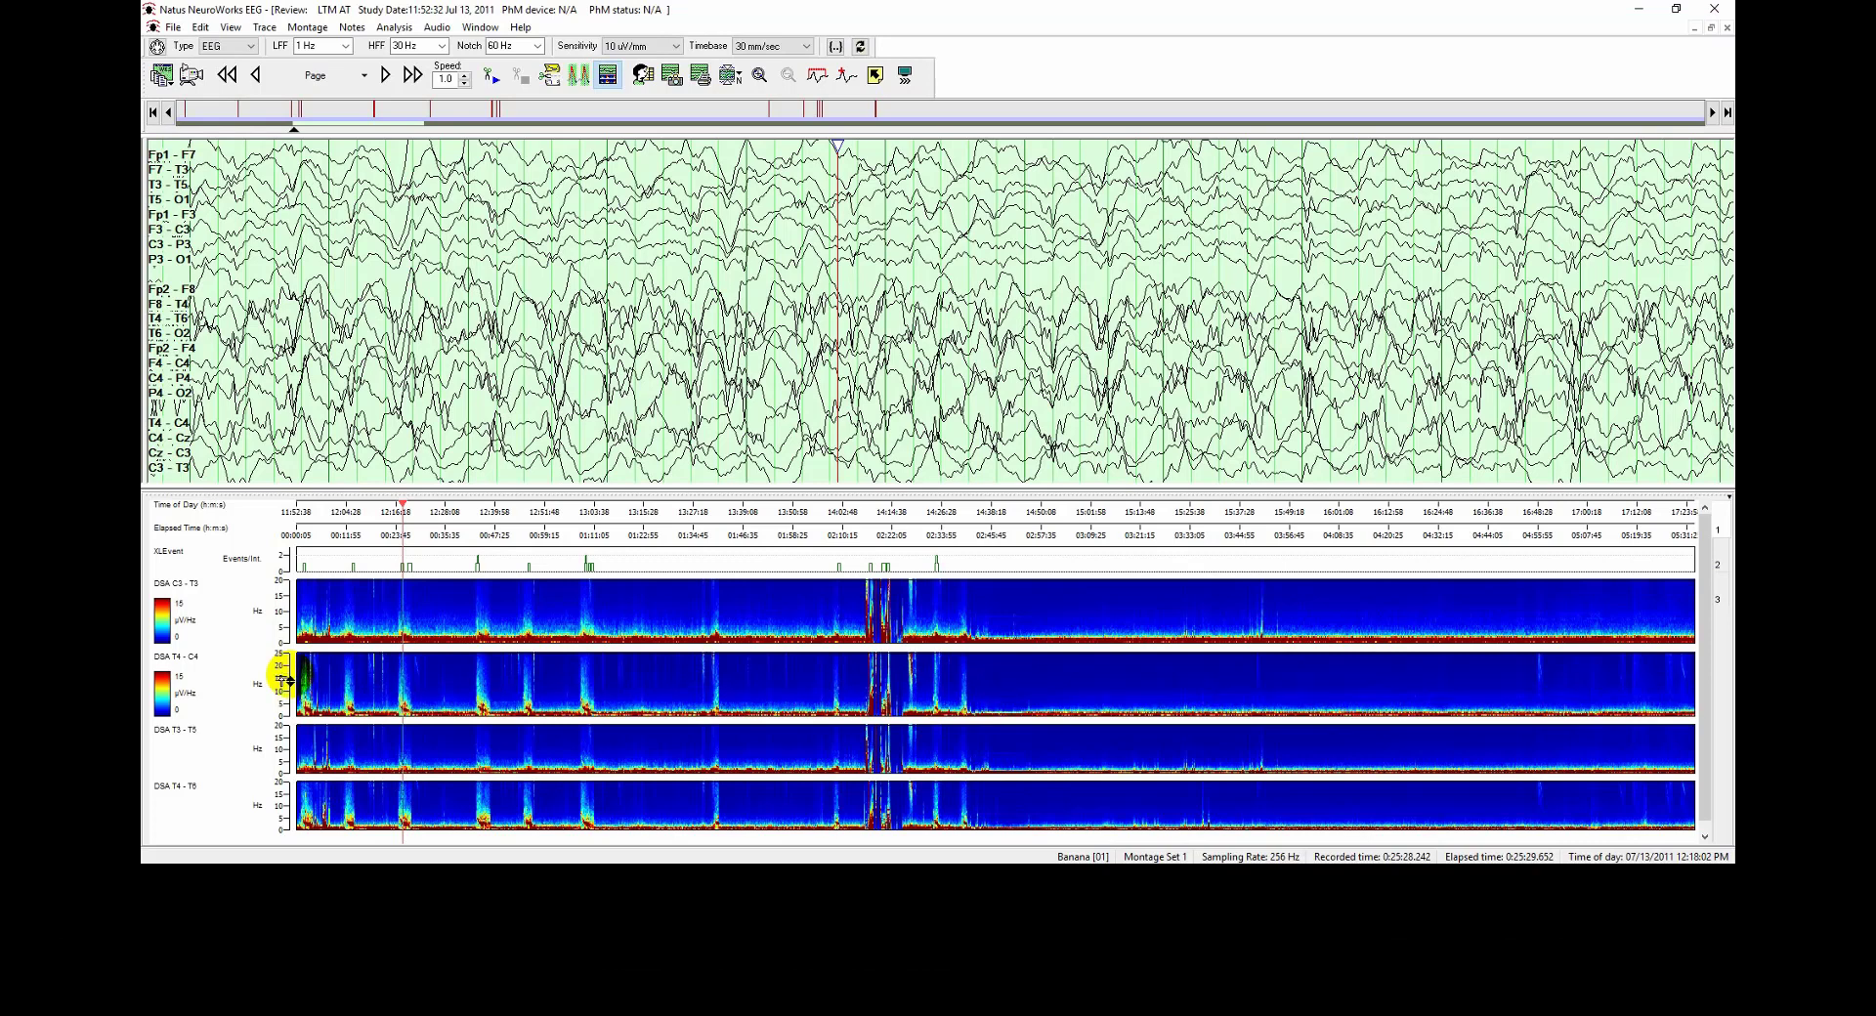
{"action": "scroll", "coordinate": [291, 674], "scroll_direction": "down", "scroll_amount": 1}
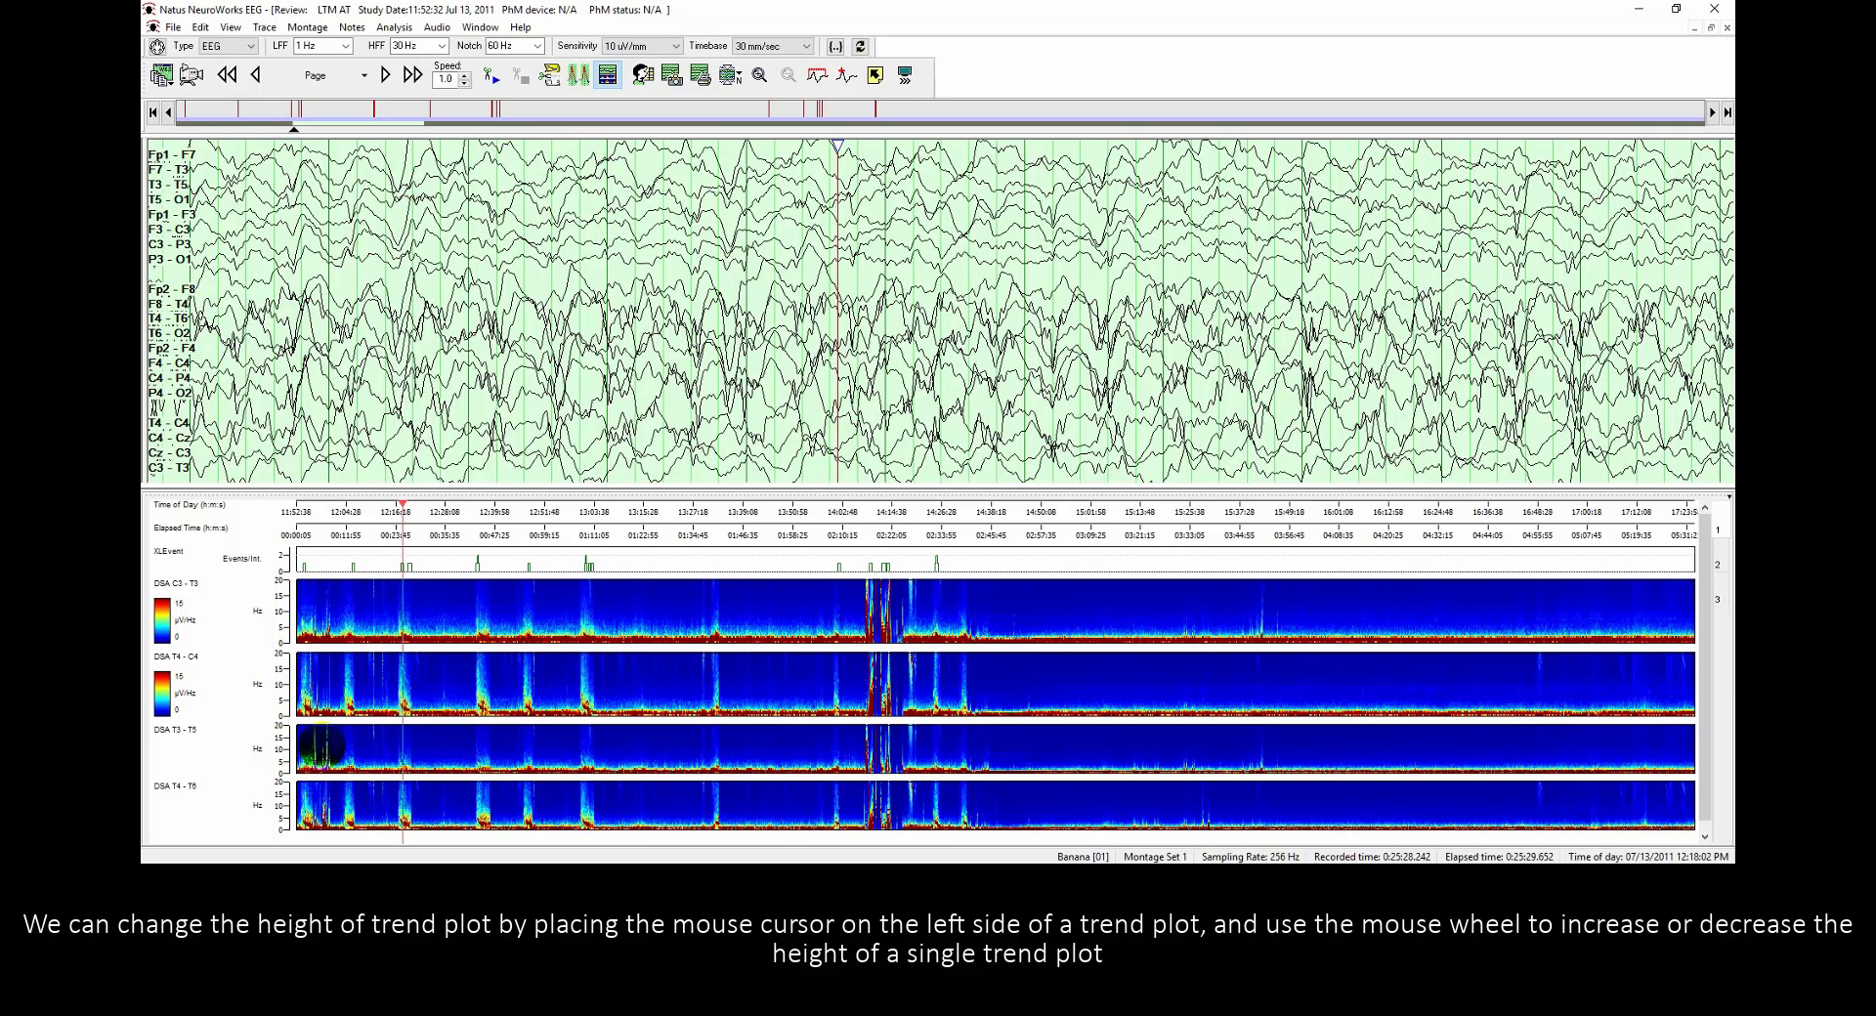
Resize the DSA T3-T5, T4-T6 and T4-C4 trend plots with the mouse wheel
{"action": "left_click", "coordinate": [319, 747]}
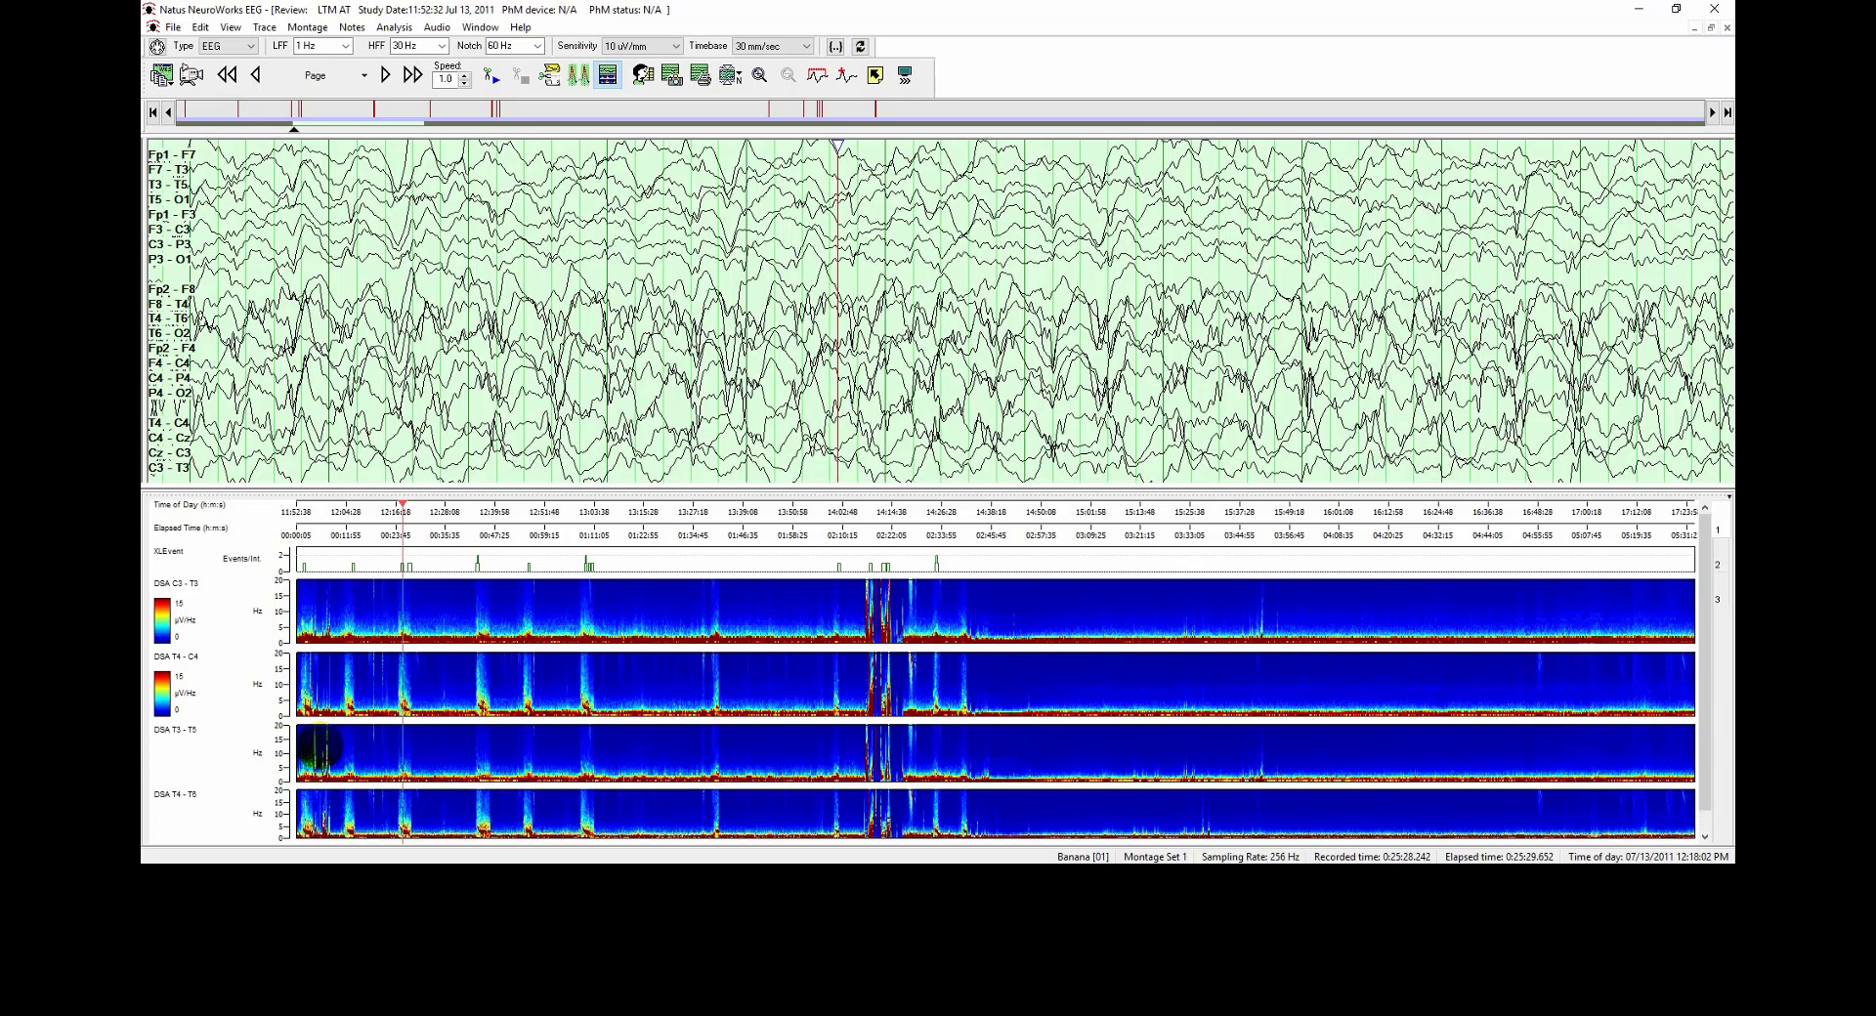
{"action": "left_click", "coordinate": [322, 811]}
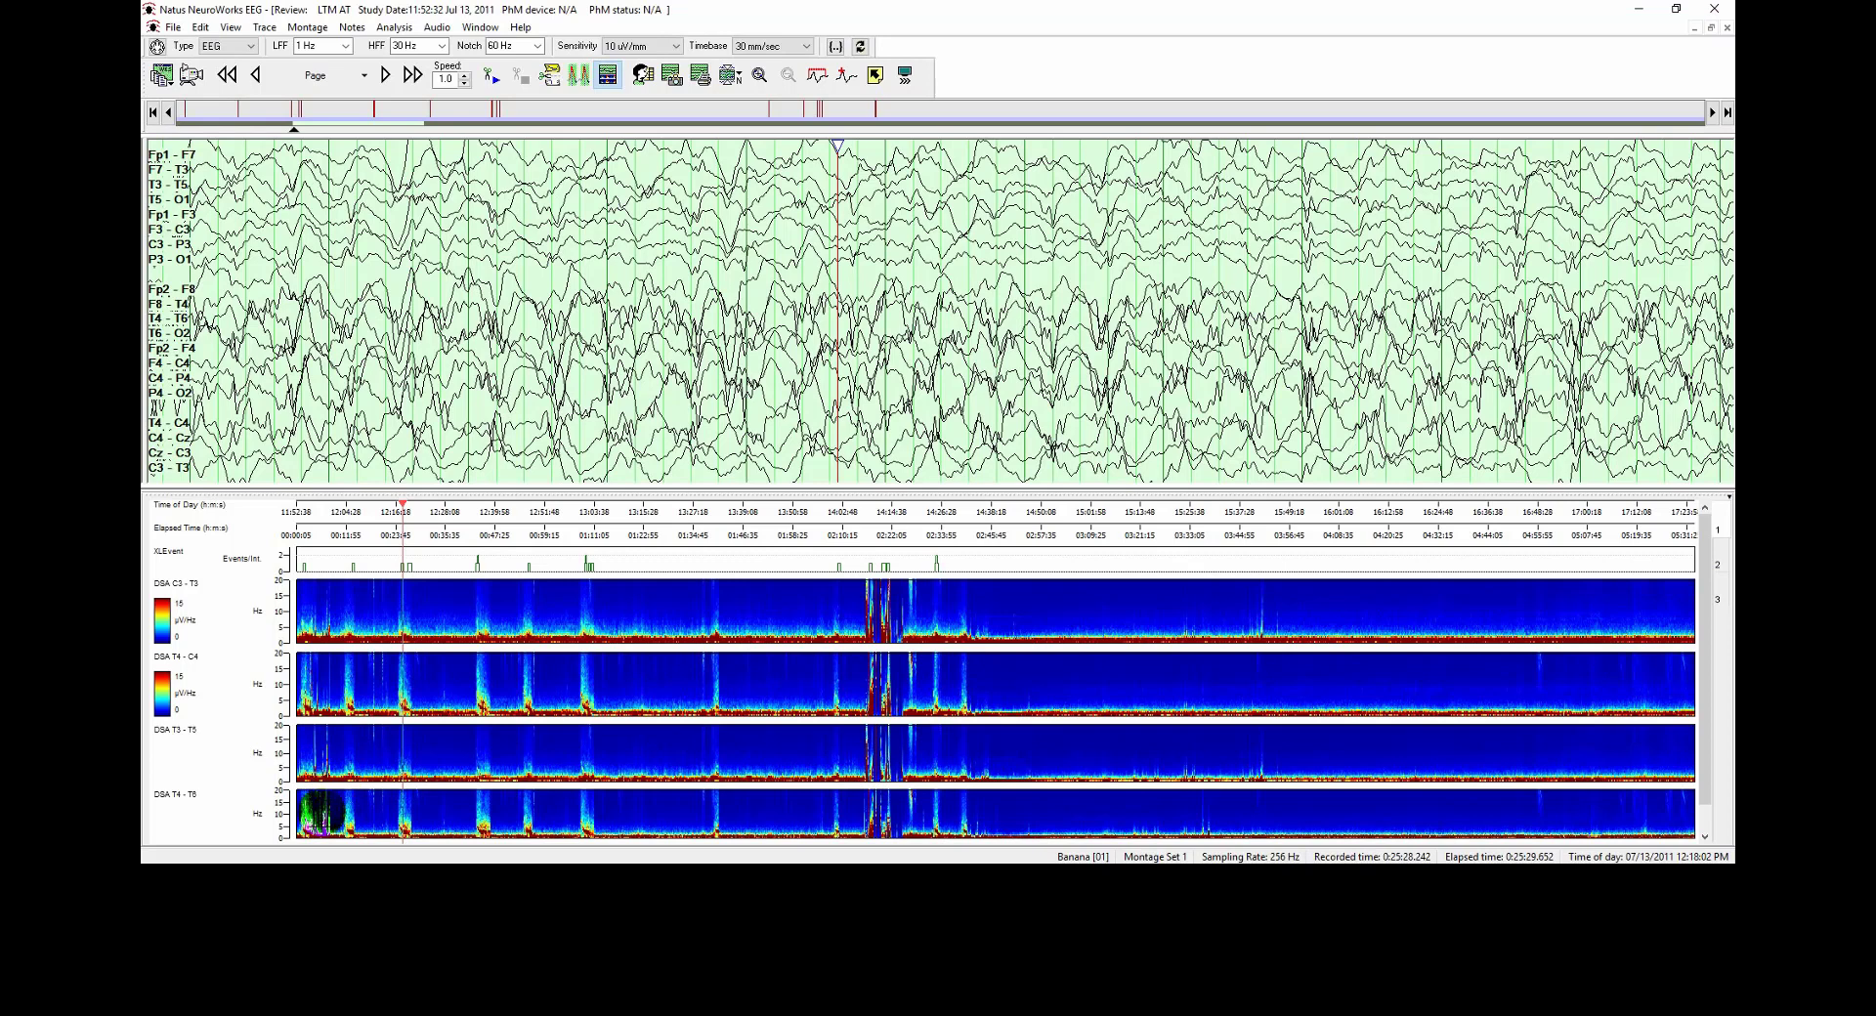
{"action": "left_click", "coordinate": [321, 811]}
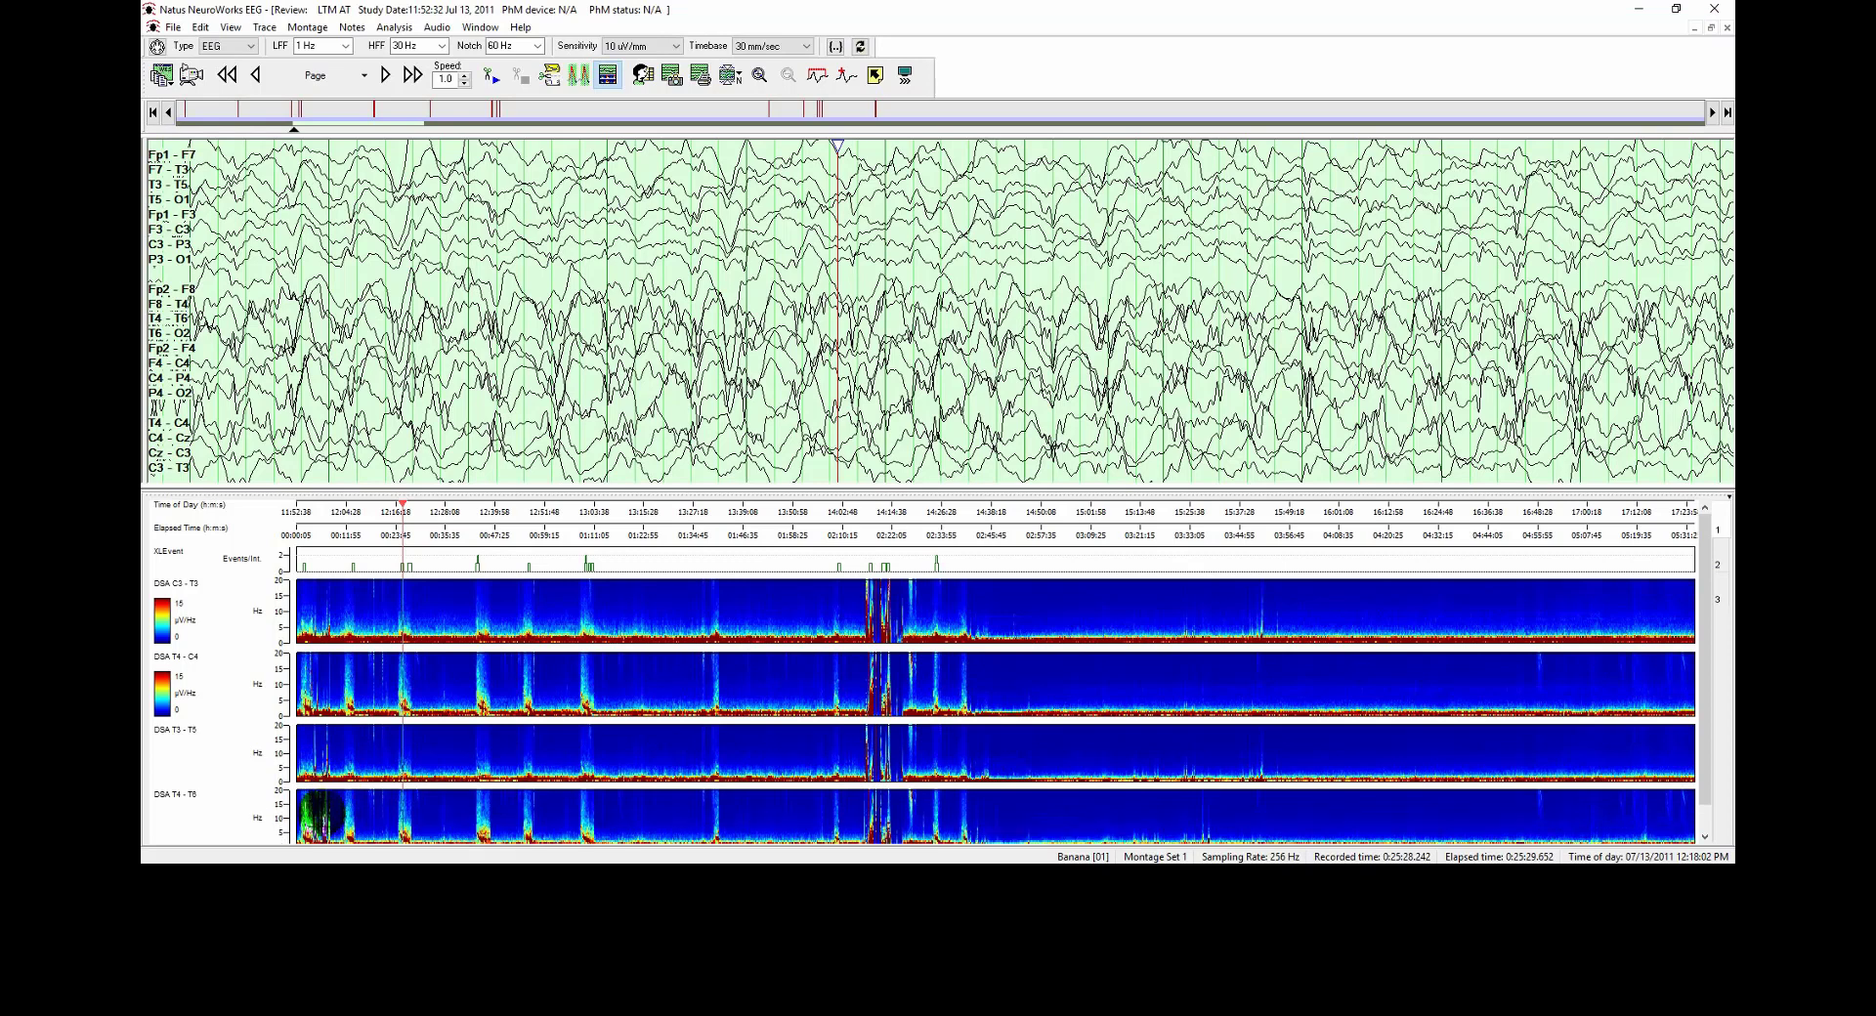
{"action": "left_click", "coordinate": [1225, 663]}
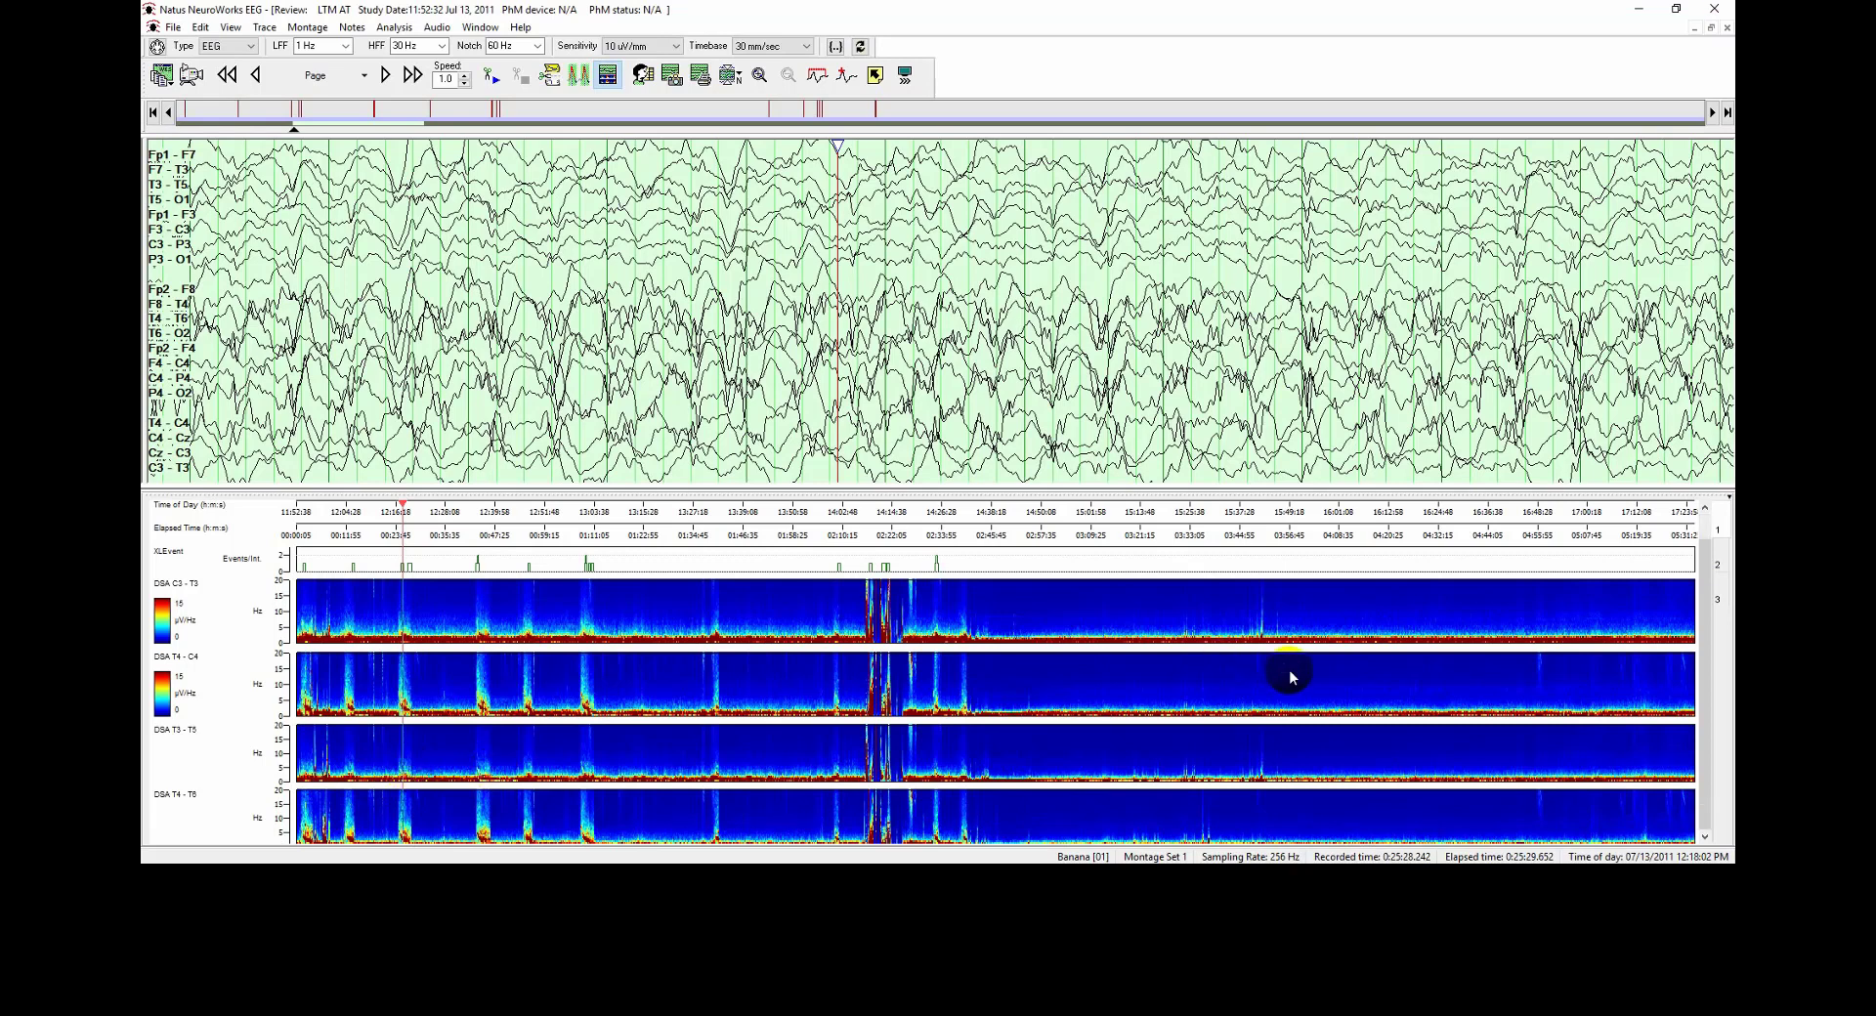
{"action": "scroll", "coordinate": [1290, 673], "scroll_direction": "down", "scroll_amount": 1}
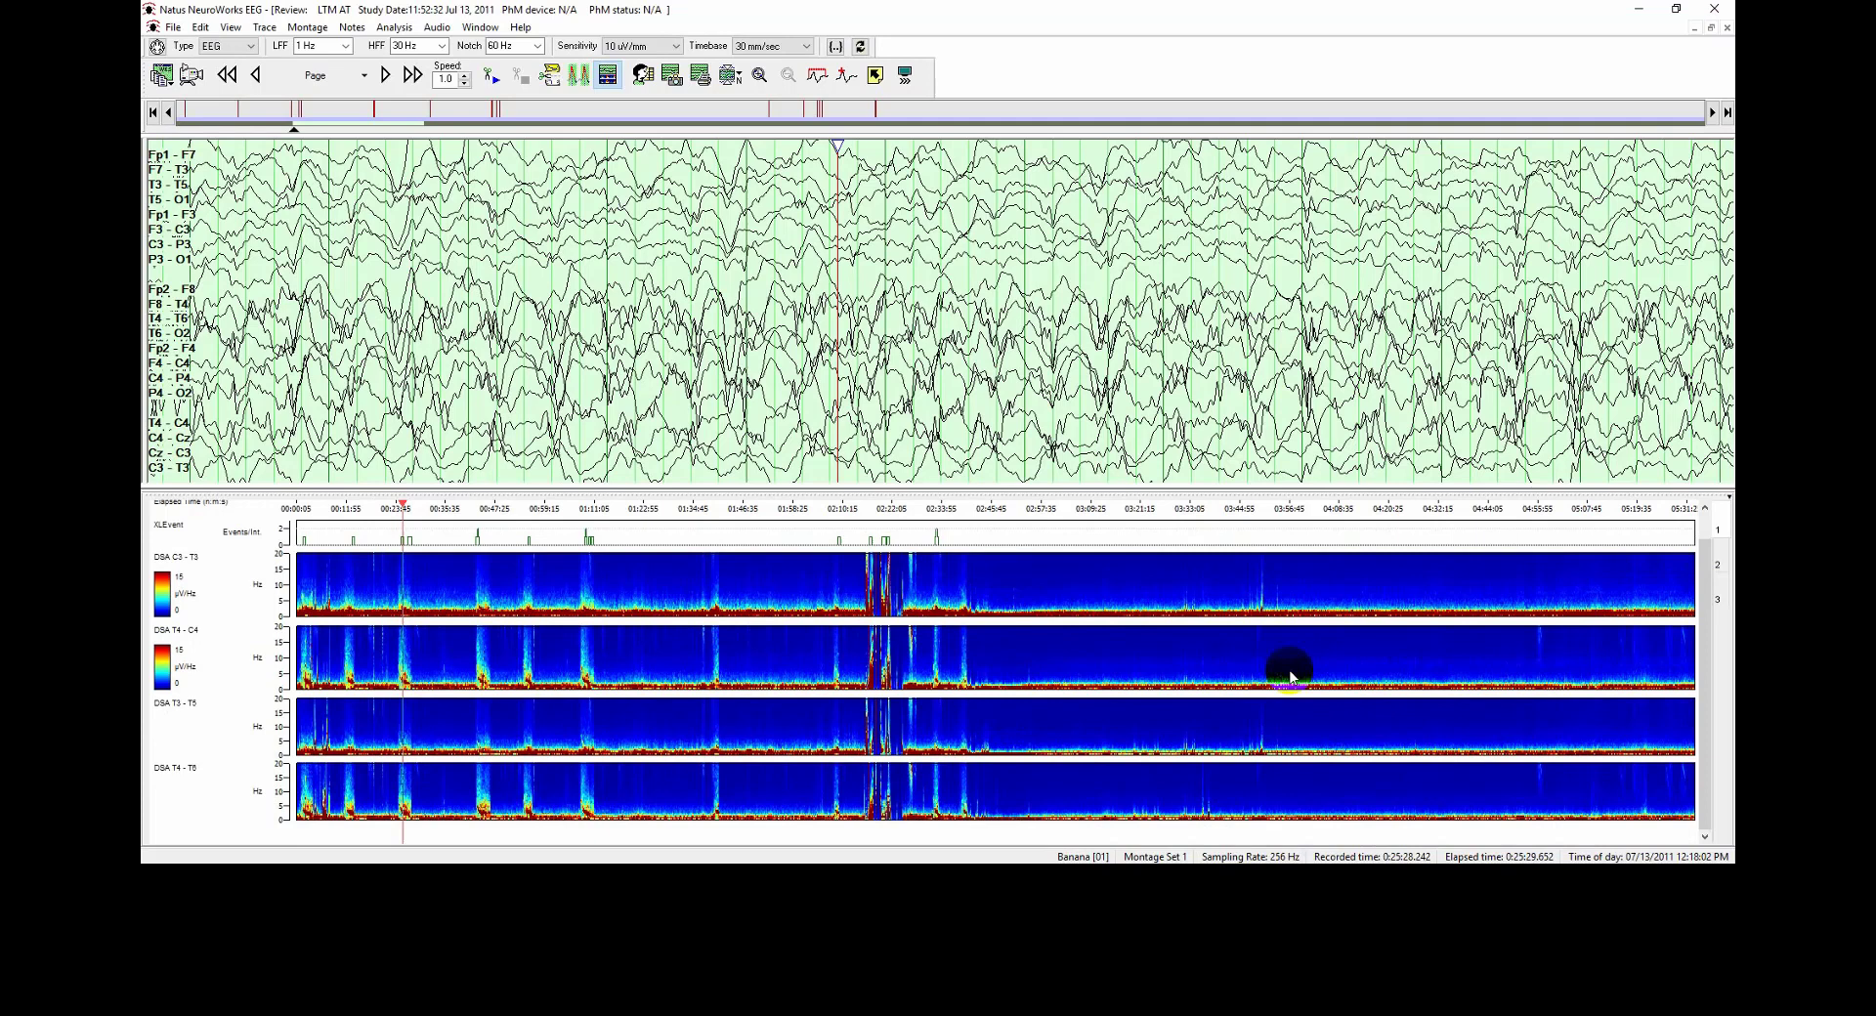
Adjust the DSA C3-T3 colour scale gain, raising the scale maximum to 16
{"action": "left_click", "coordinate": [161, 579]}
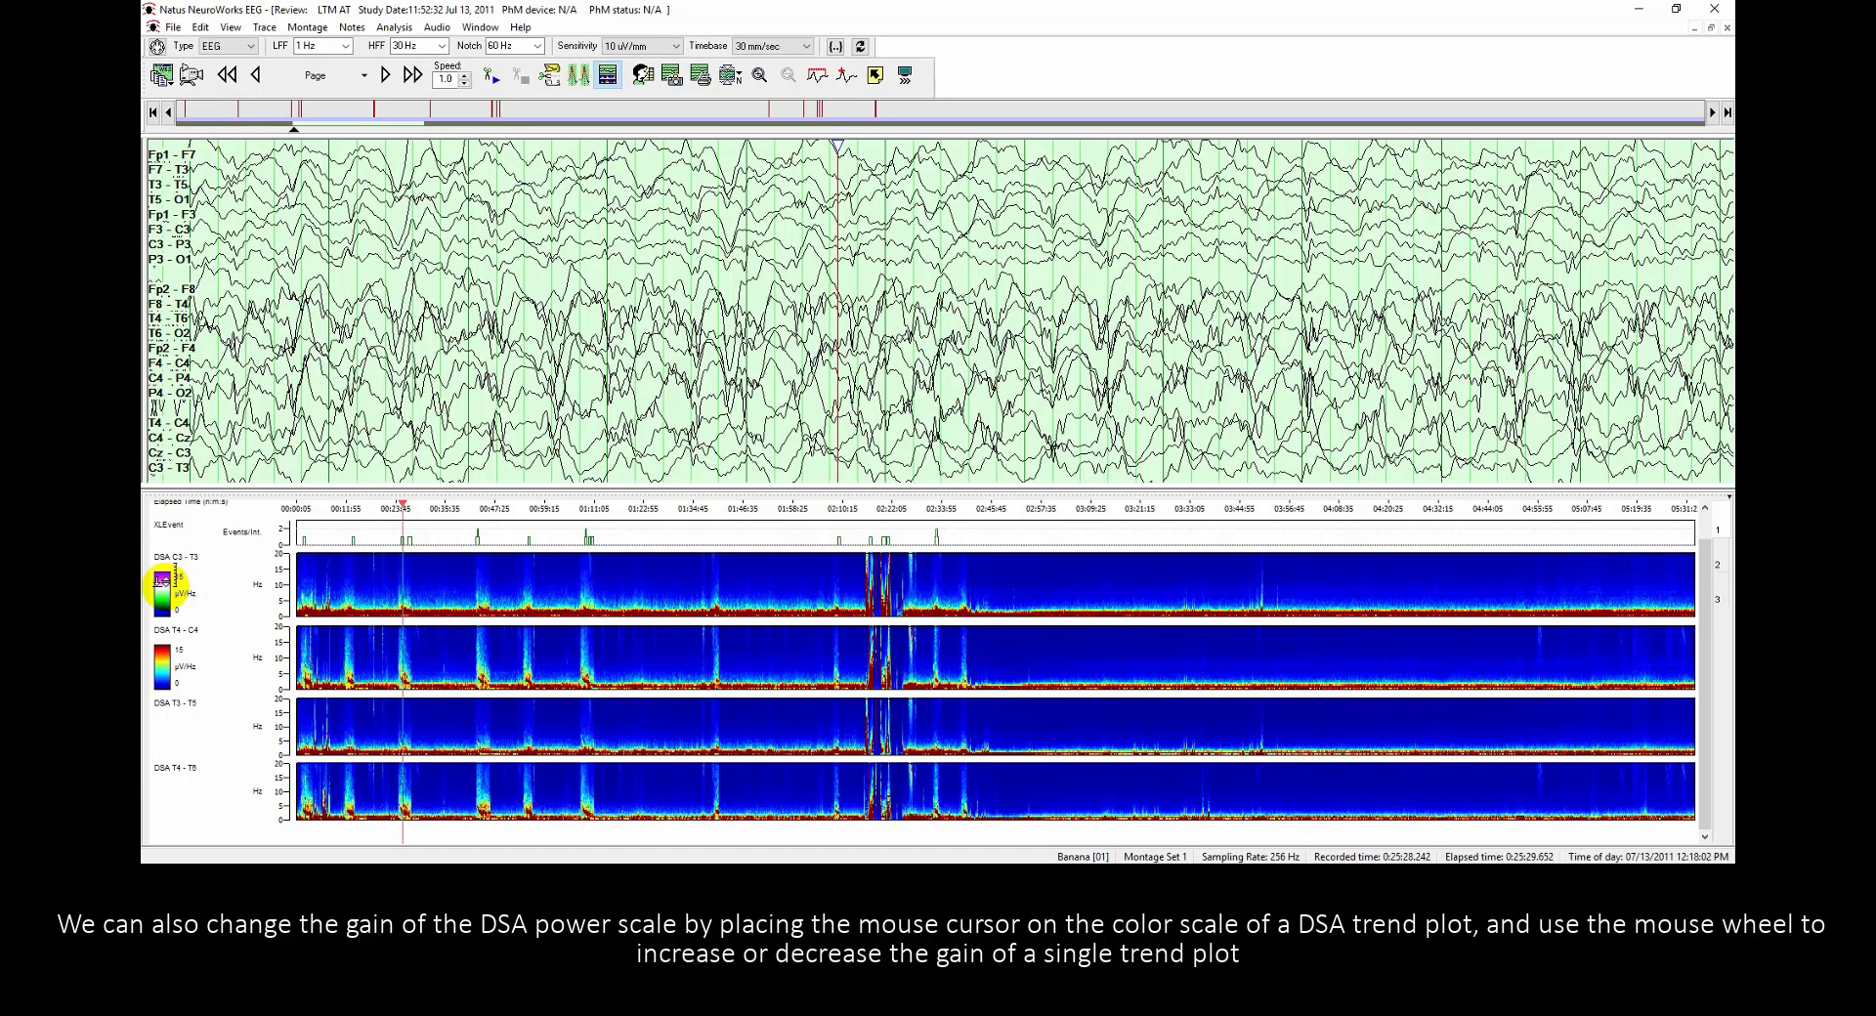
{"action": "scroll", "coordinate": [168, 582], "scroll_direction": "up", "scroll_amount": 2}
{"action": "scroll", "coordinate": [174, 587], "scroll_direction": "down", "scroll_amount": 3}
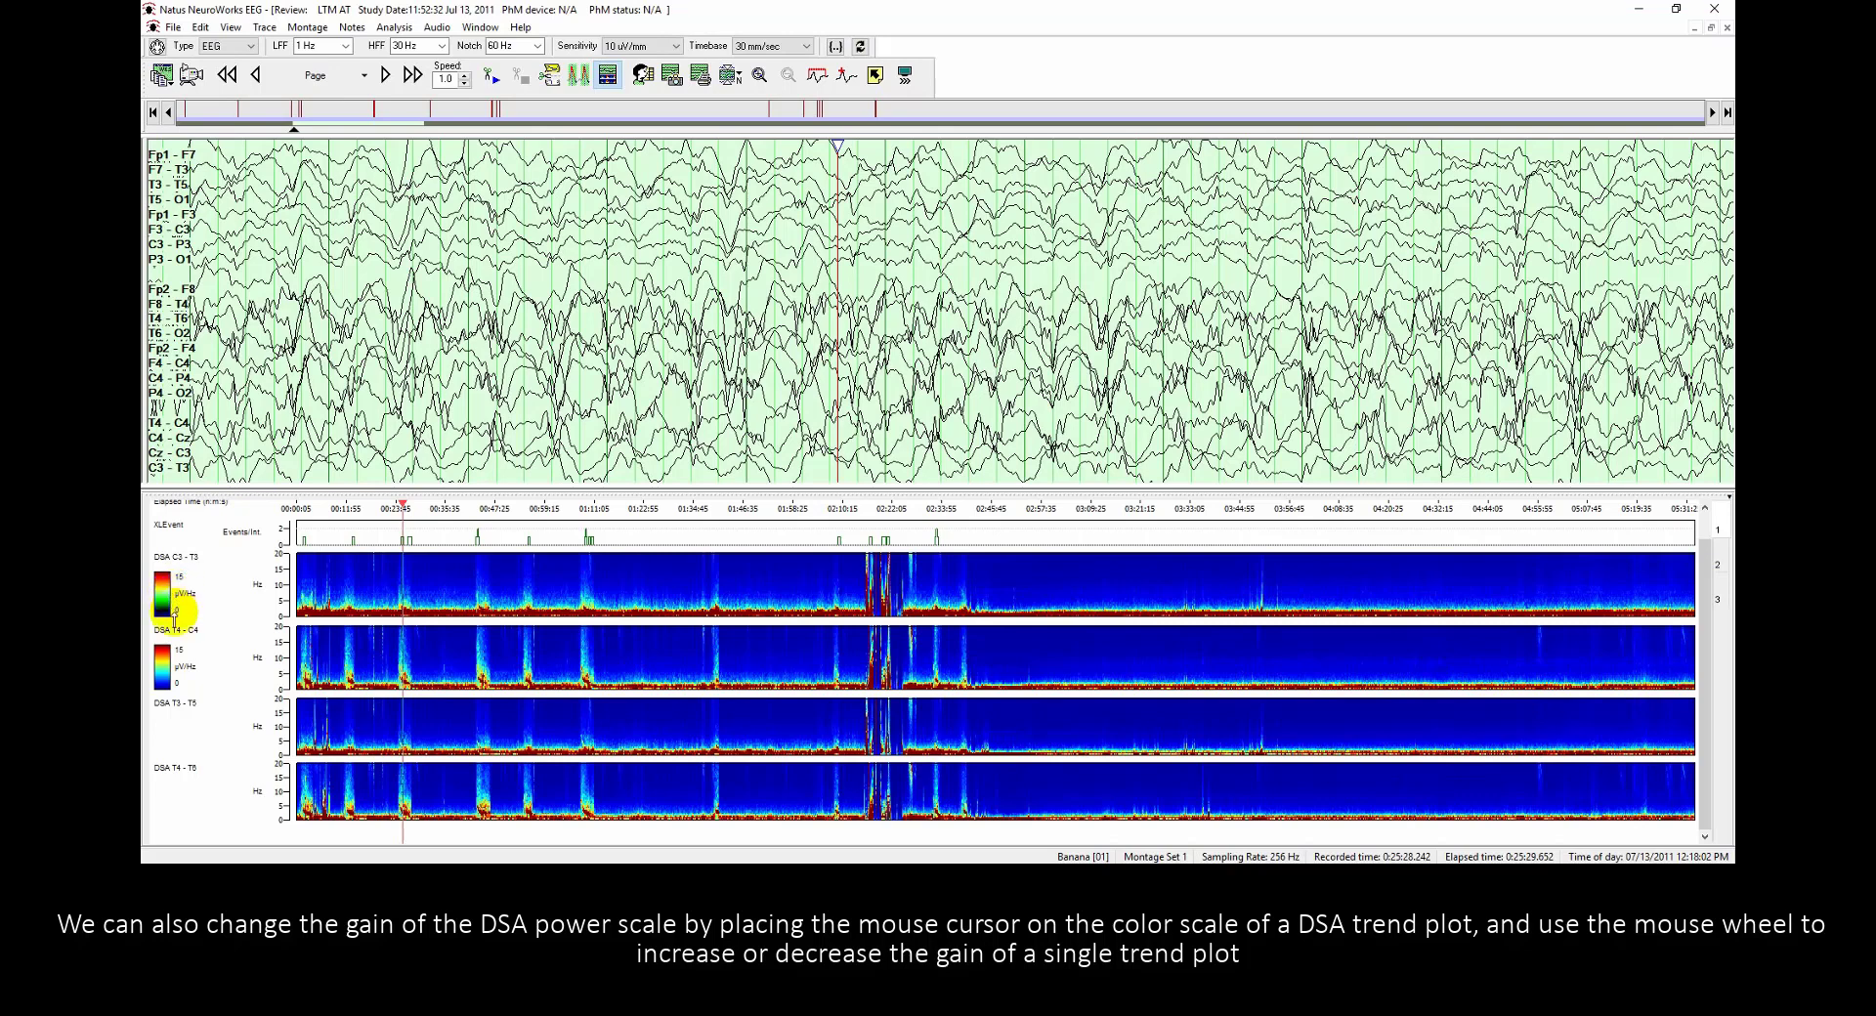
{"action": "scroll", "coordinate": [164, 598], "scroll_direction": "up", "scroll_amount": 3}
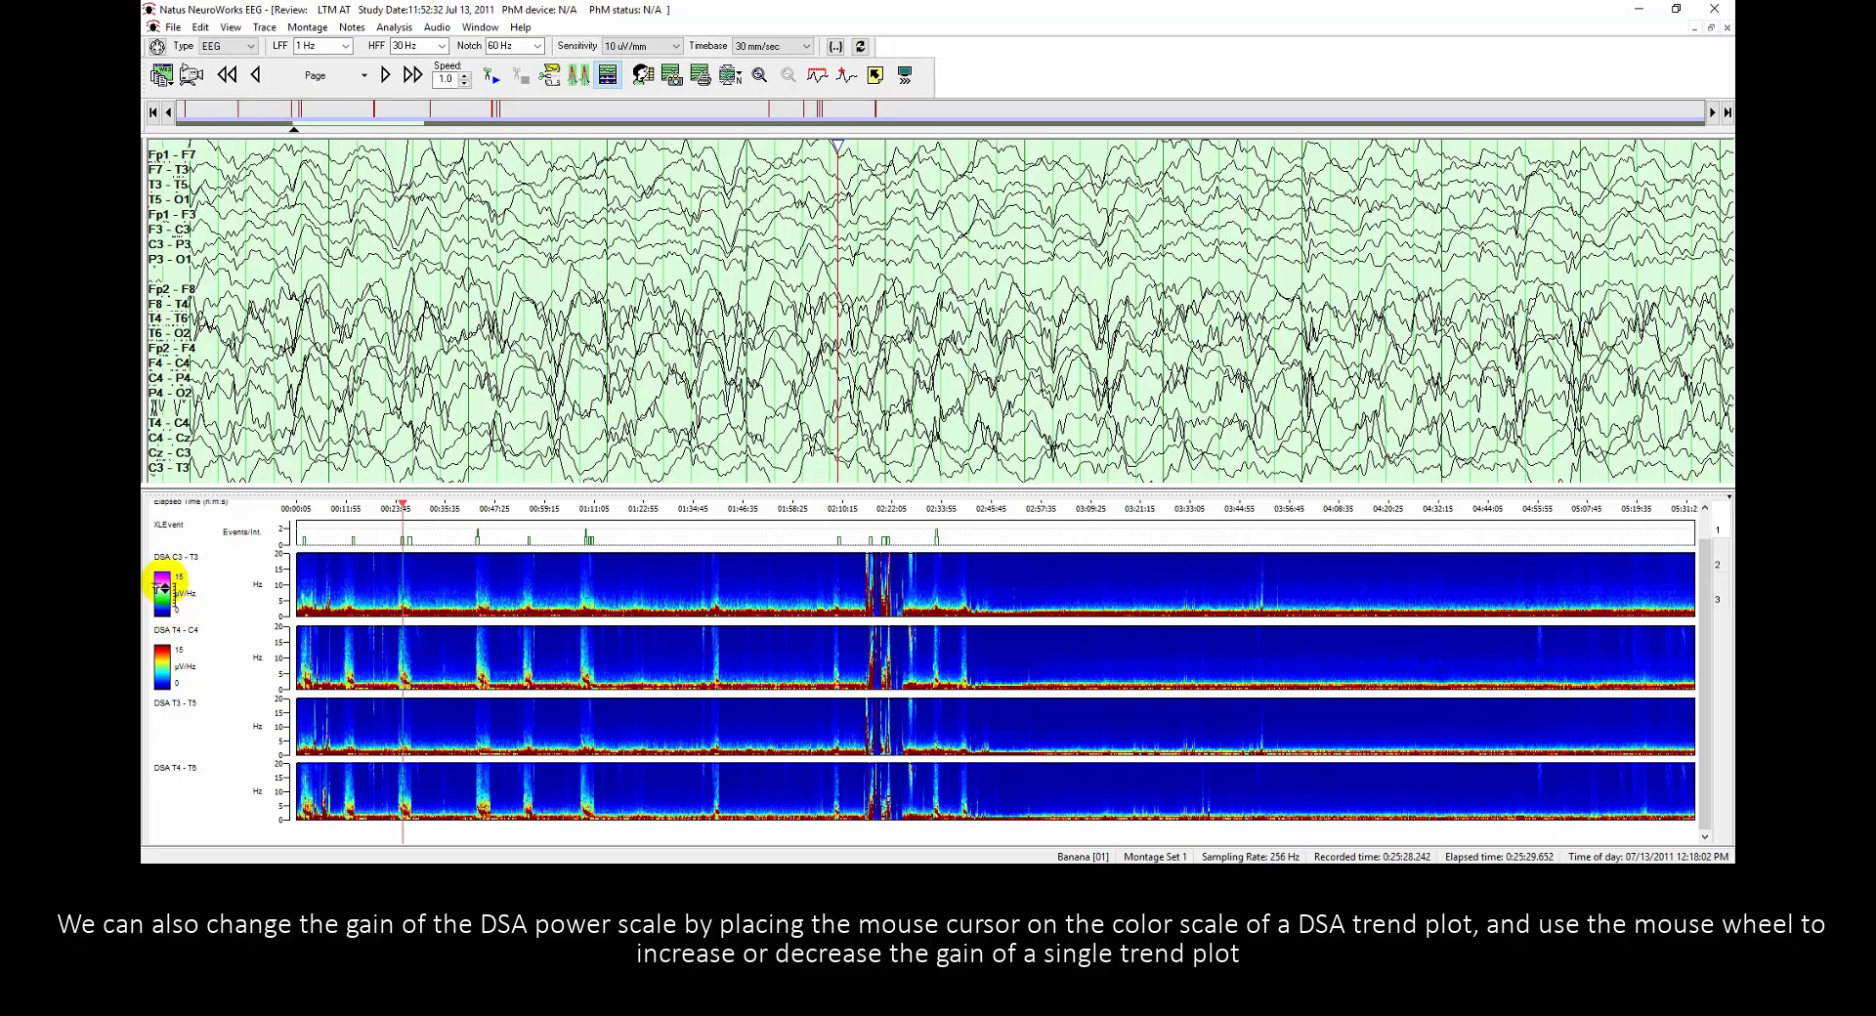
{"action": "scroll", "coordinate": [163, 576], "scroll_direction": "up", "scroll_amount": 1}
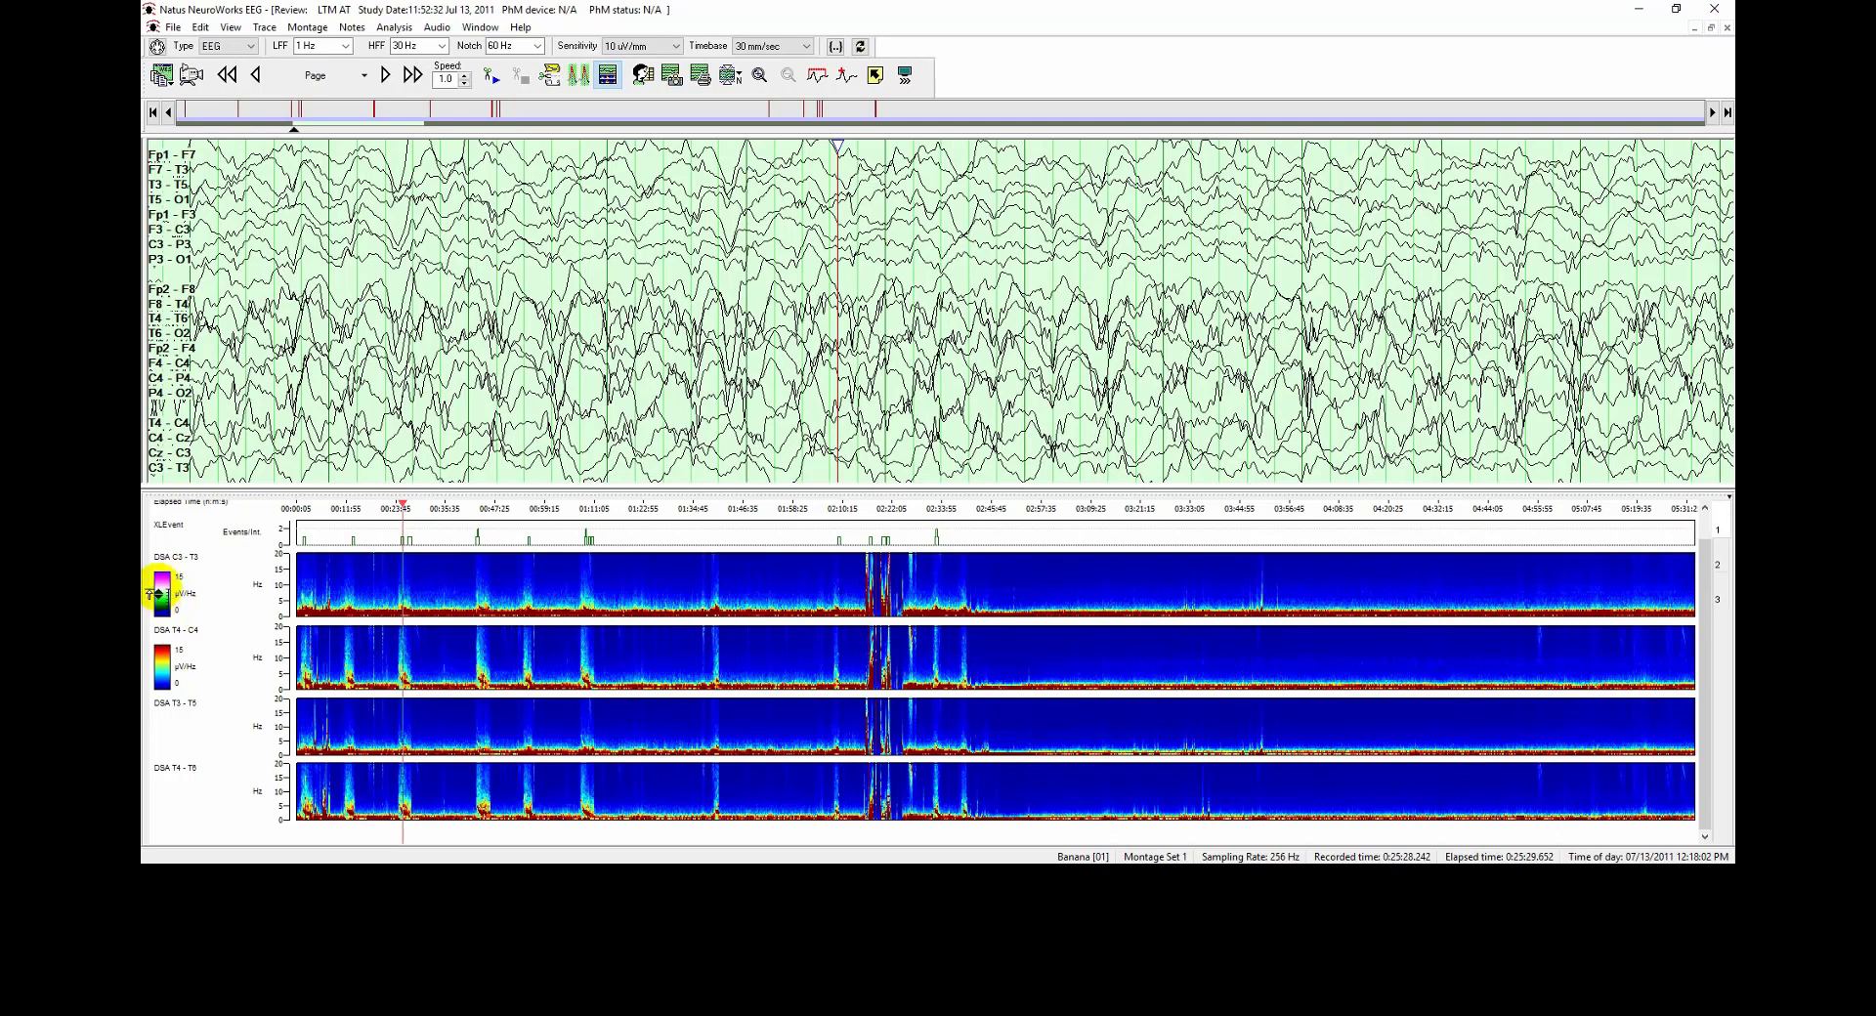
{"action": "left_click_drag", "start_coordinate": [158, 593], "coordinate": [159, 587]}
{"action": "left_click_drag", "start_coordinate": [158, 586], "coordinate": [158, 593]}
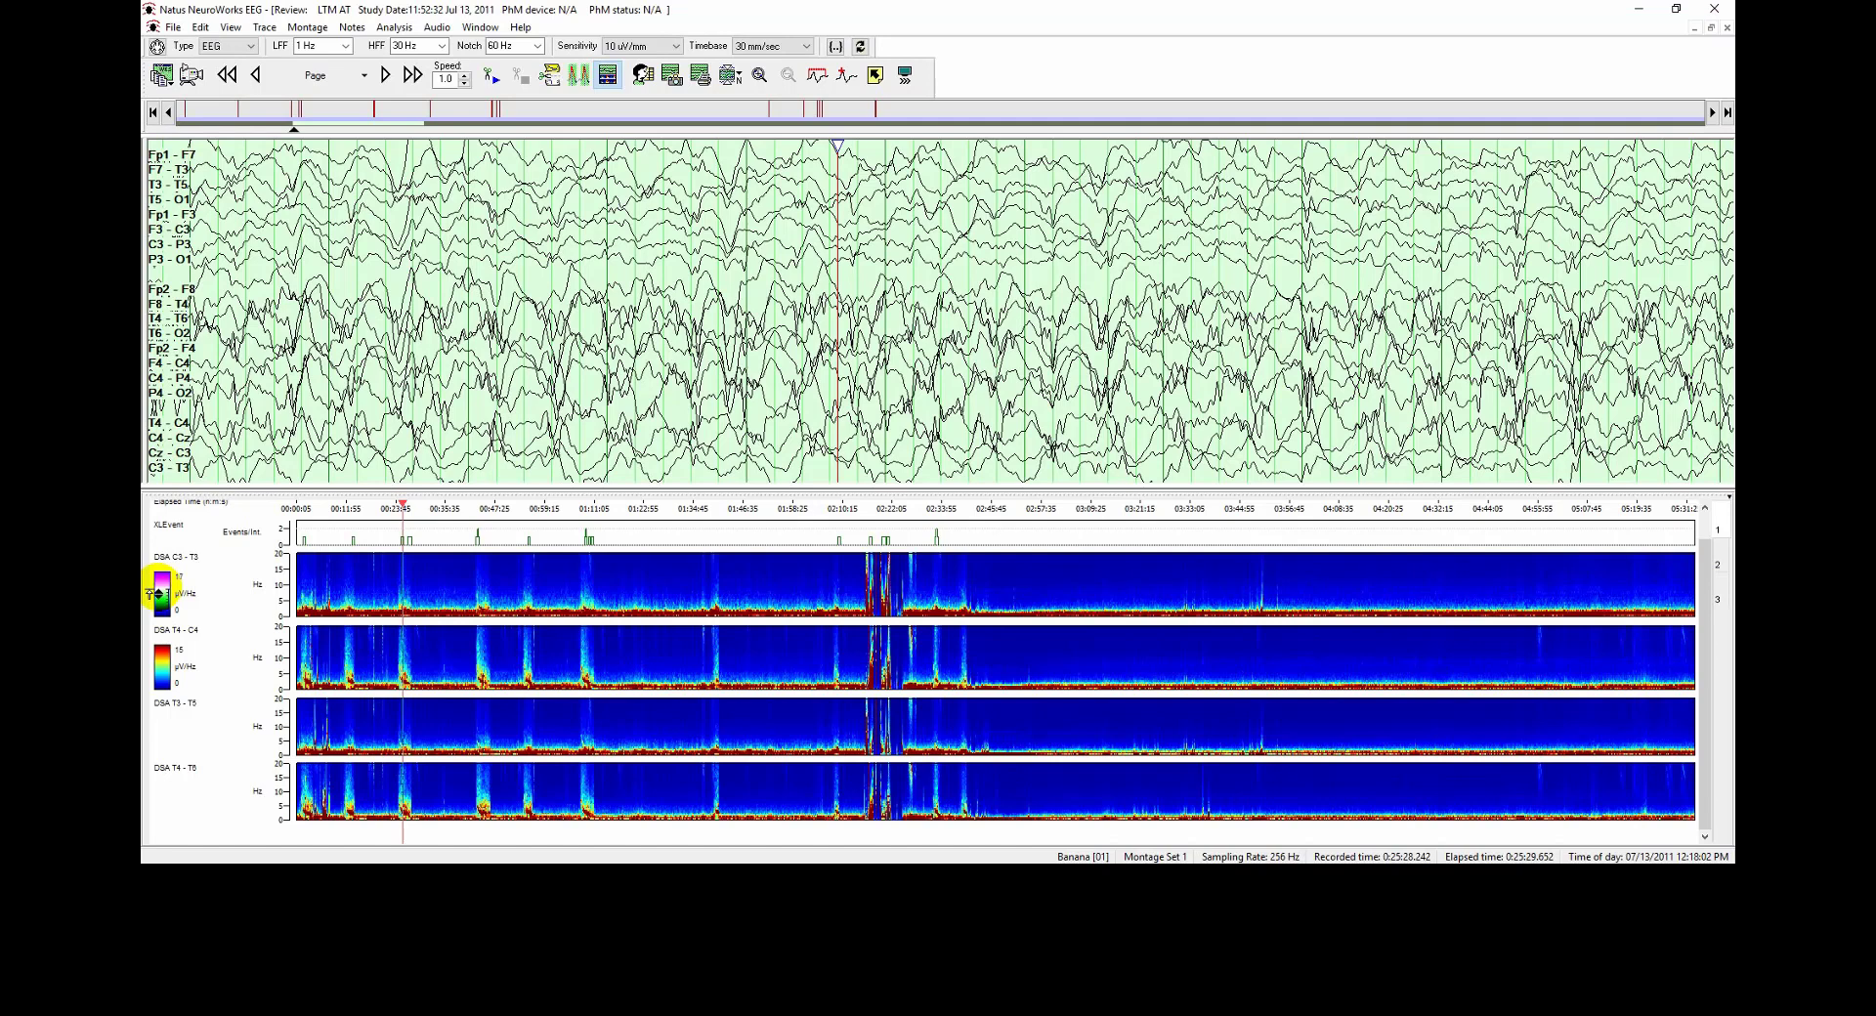
{"action": "left_click_drag", "start_coordinate": [158, 593], "coordinate": [158, 584]}
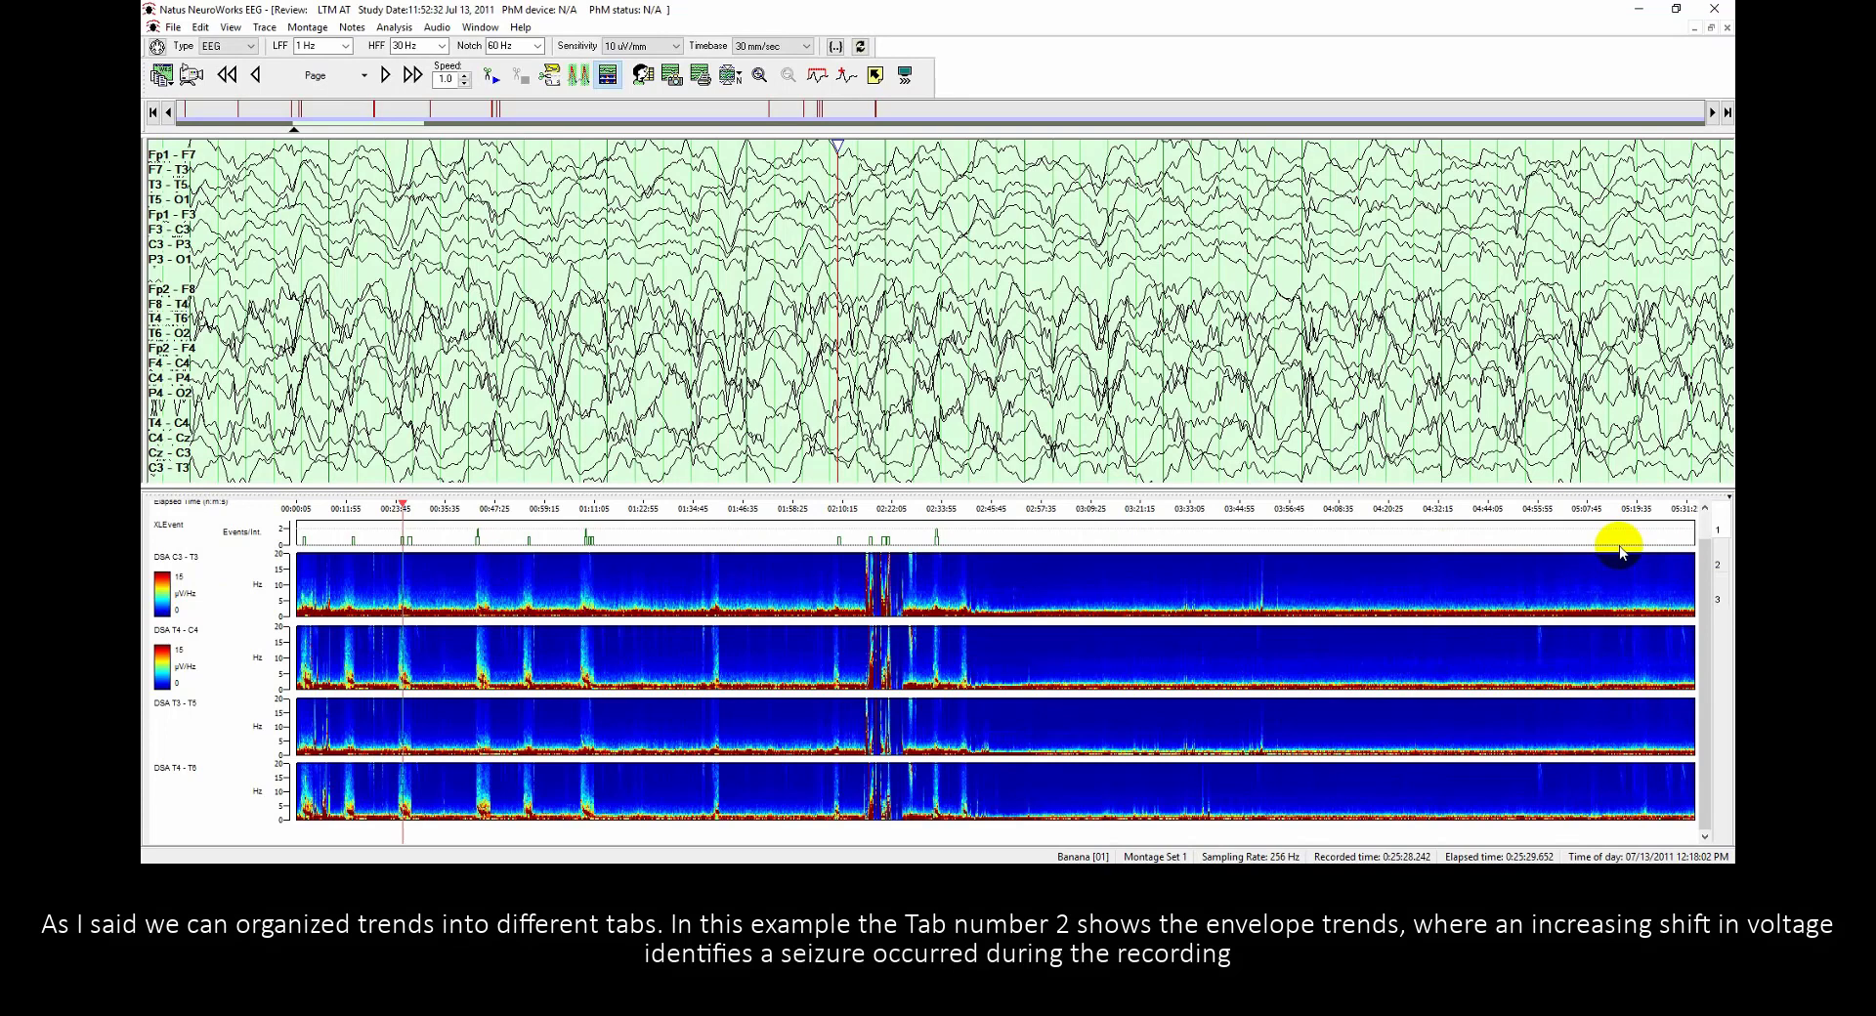
Show the tab 2 envelope trends and jump the EEG to the XLEvent spikes at 12:48:02
{"action": "left_click", "coordinate": [1719, 557]}
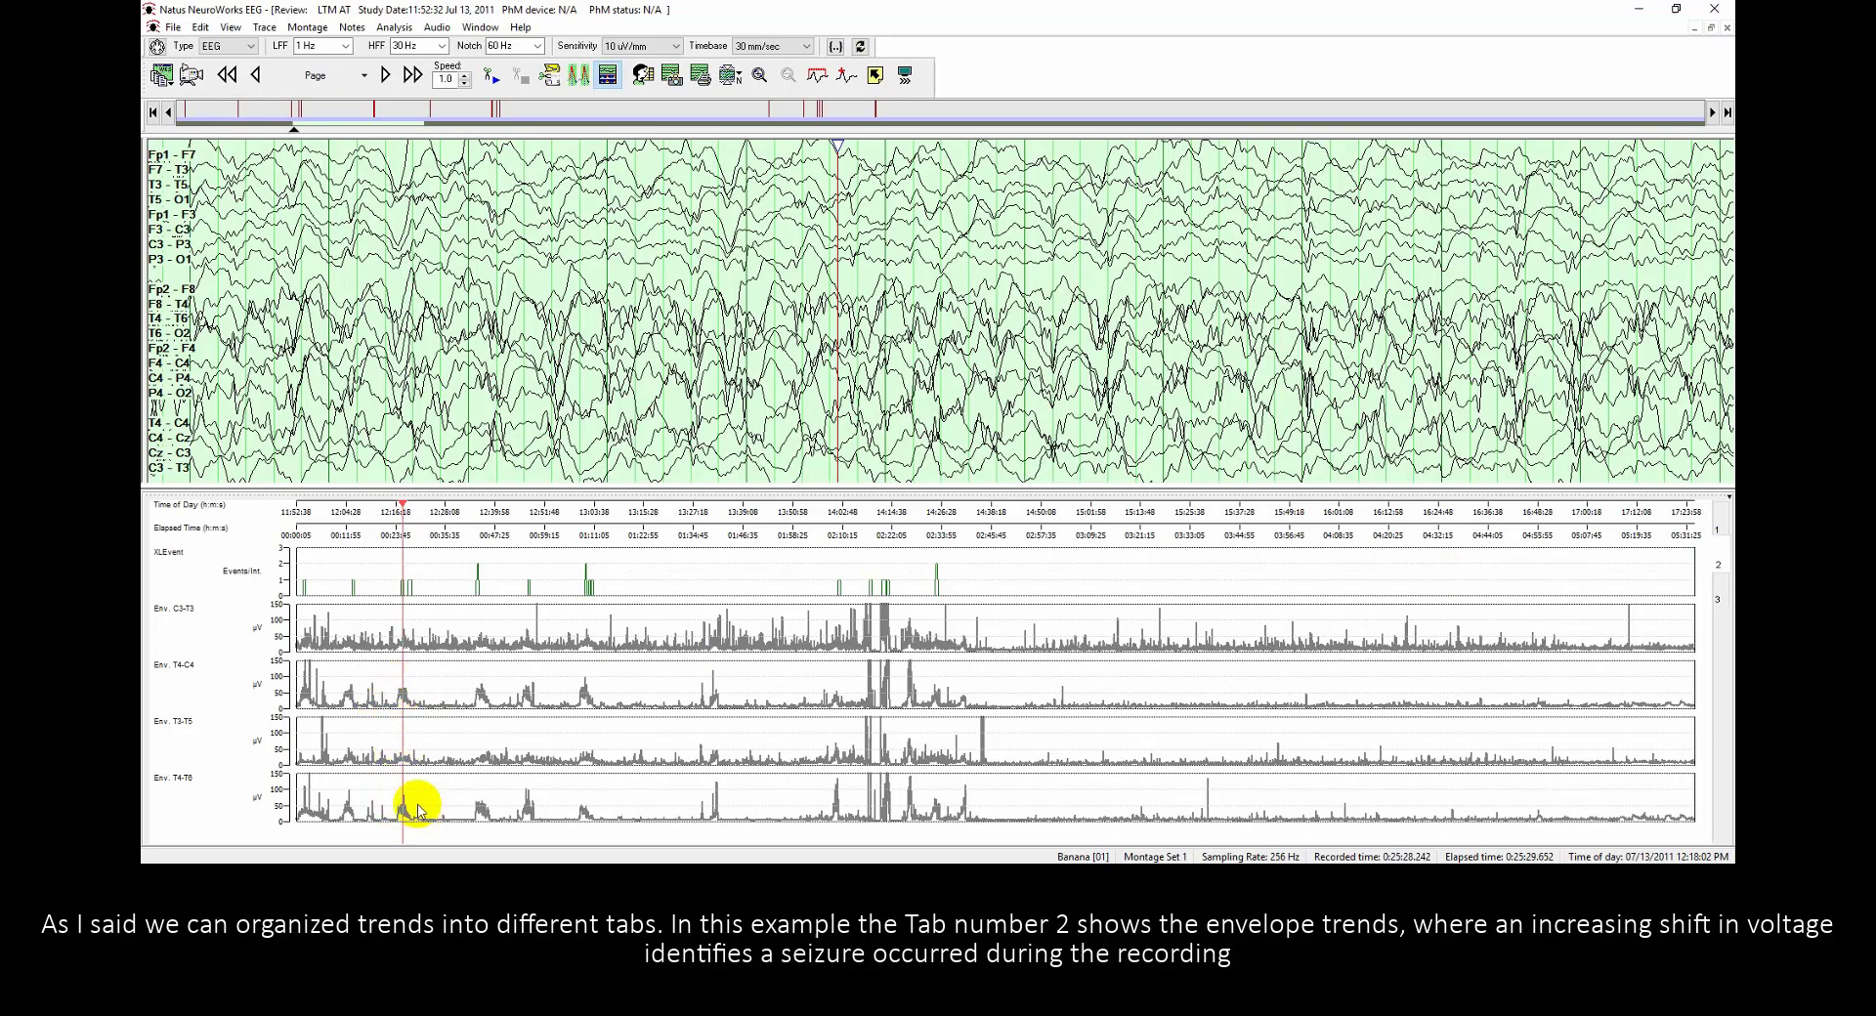
{"action": "left_click", "coordinate": [478, 591]}
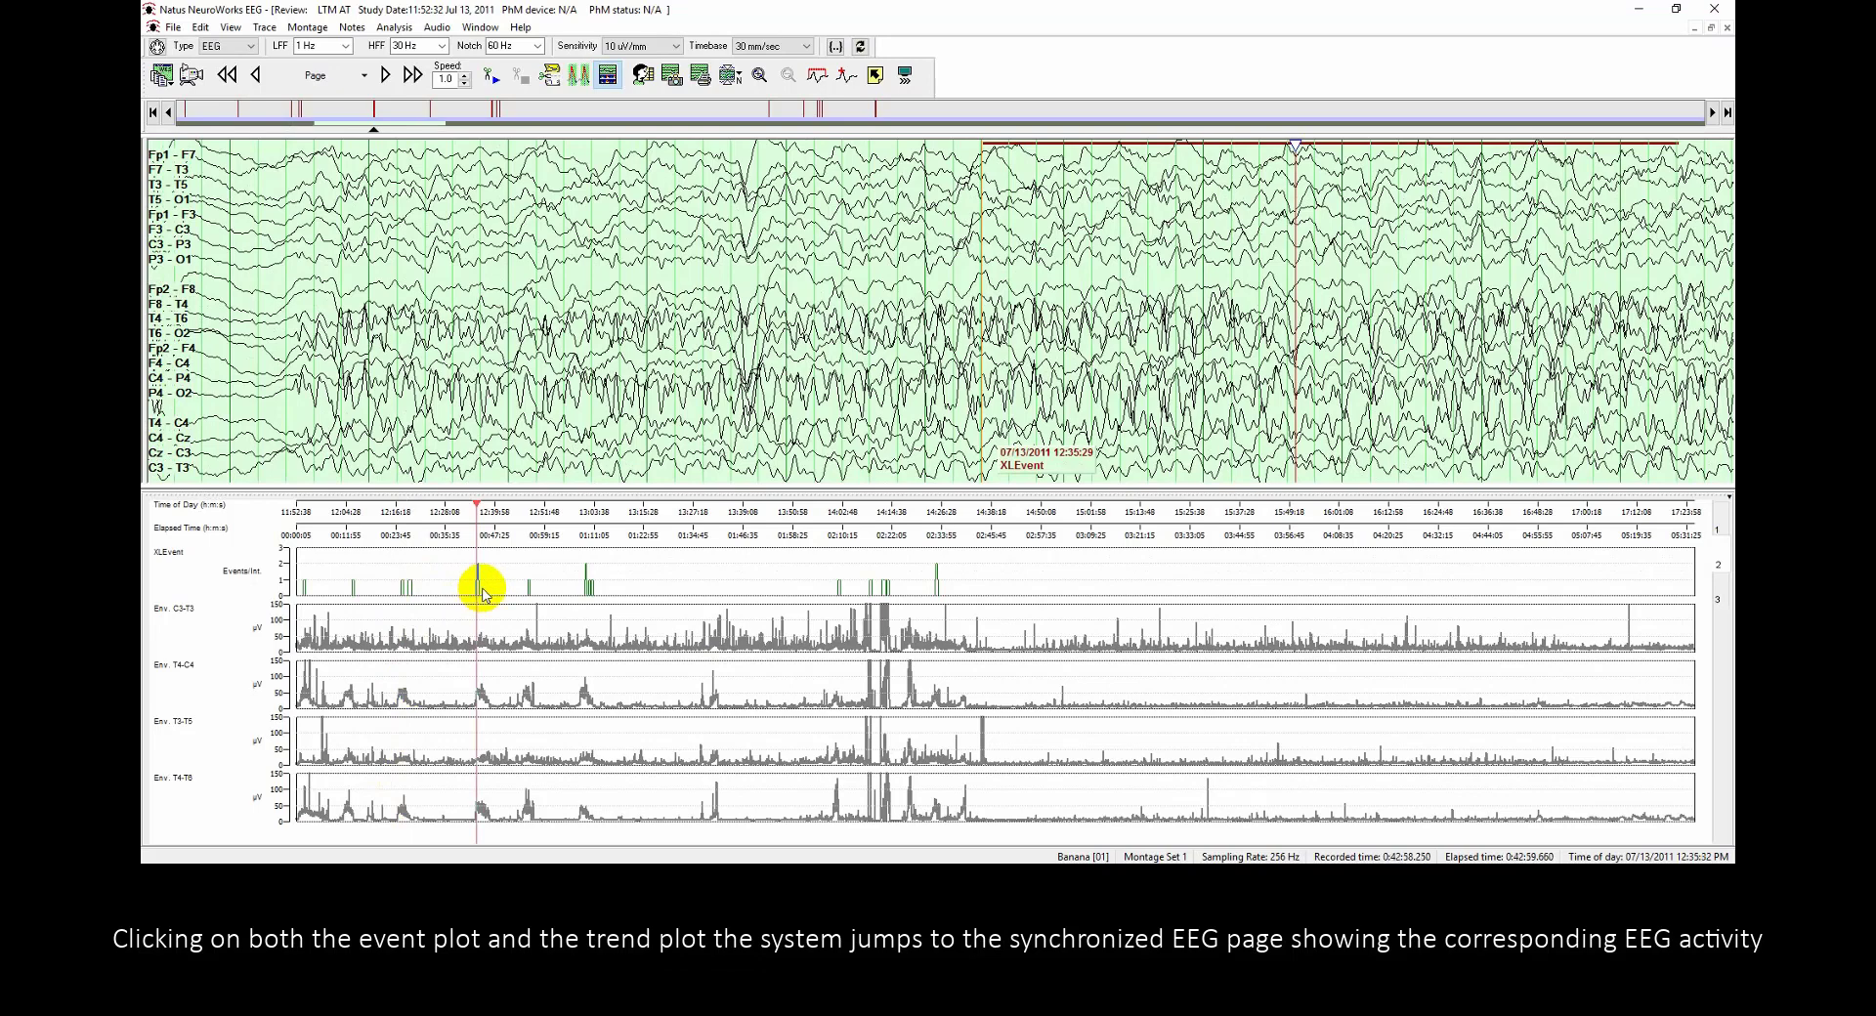
{"action": "left_click", "coordinate": [529, 592]}
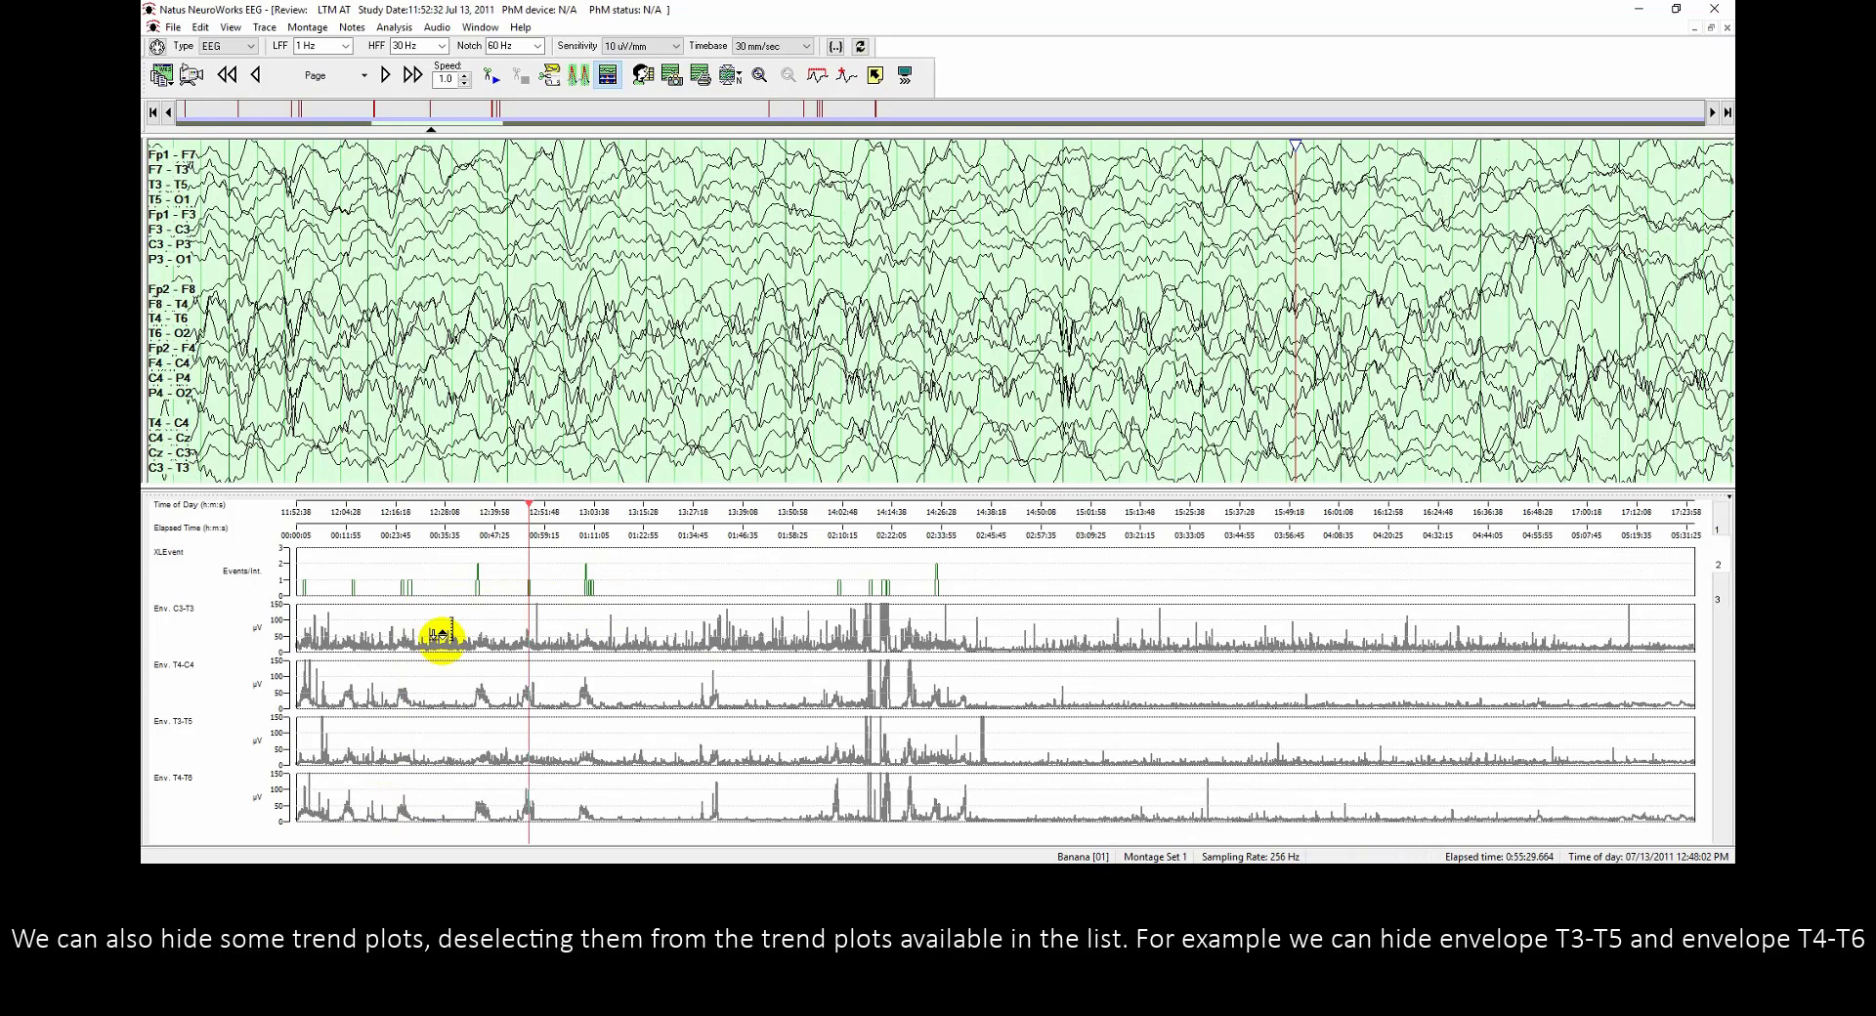
Uncheck Env. T3-T5 and Env. T4-T6 in the trend panel's Trend Plots menu
{"action": "right_click", "coordinate": [224, 637]}
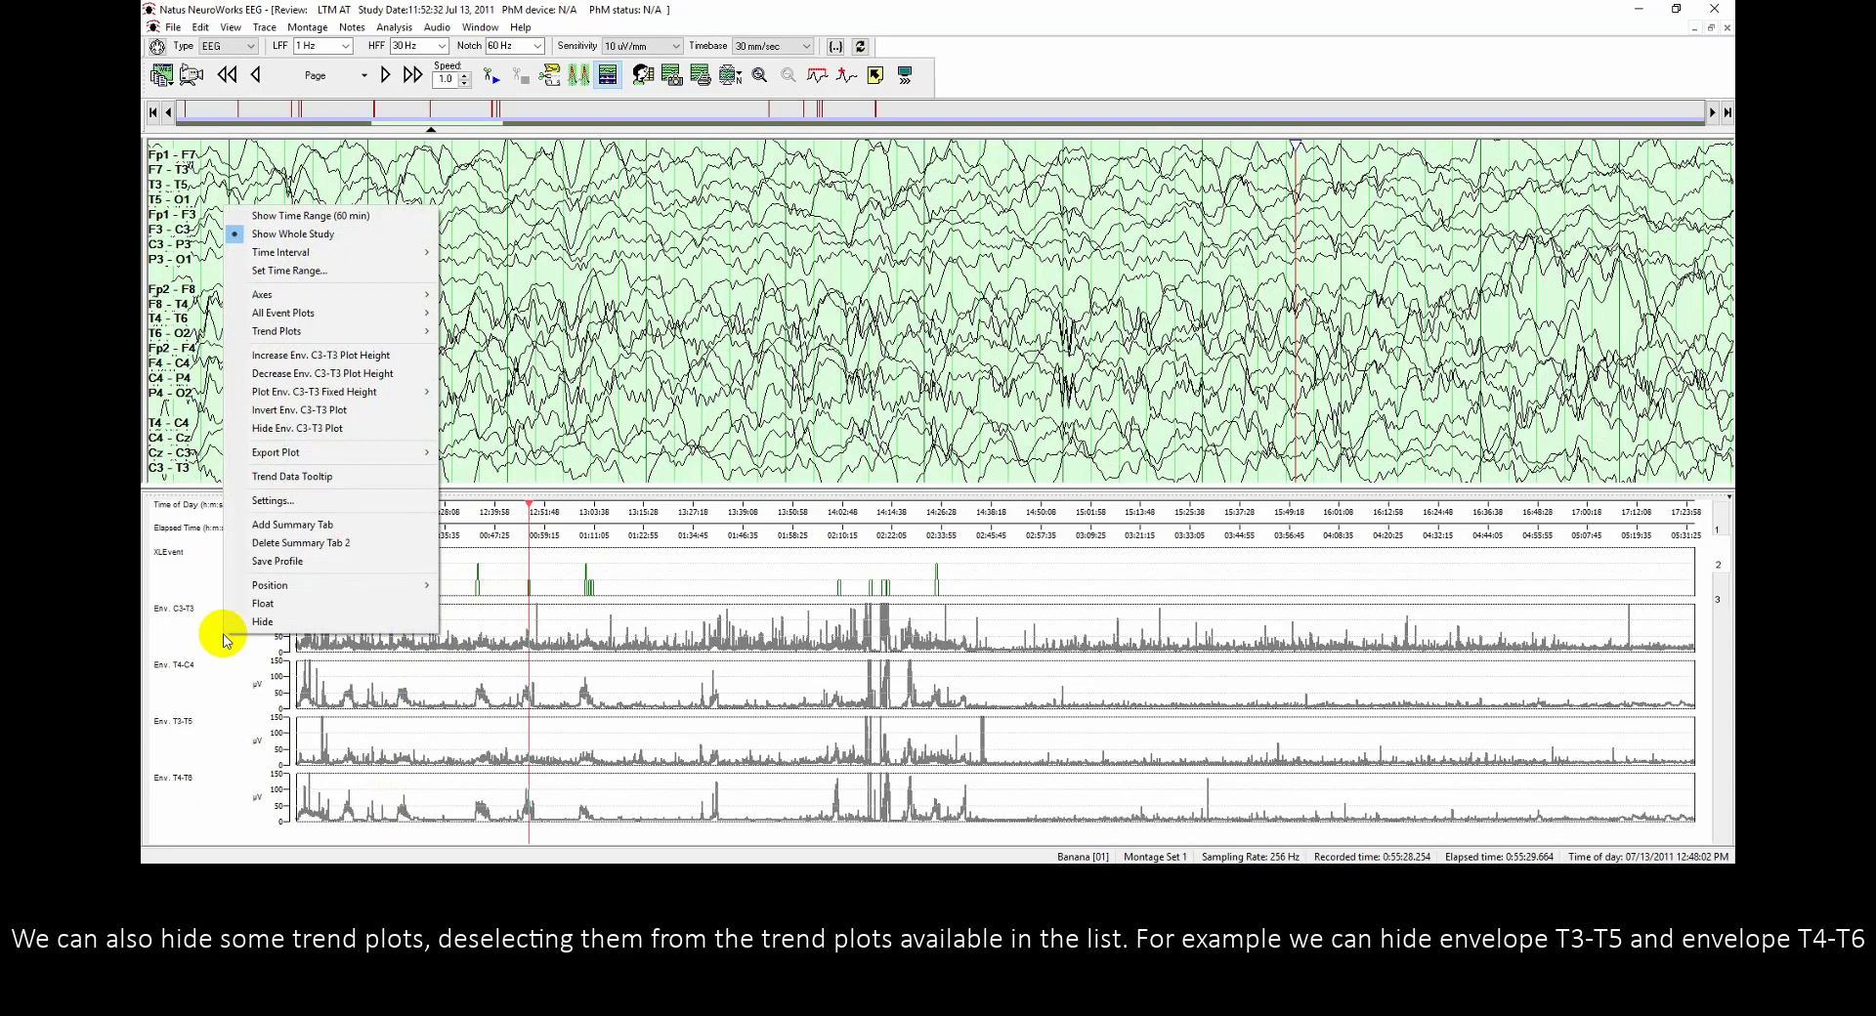
{"action": "mouse_move", "coordinate": [407, 335]}
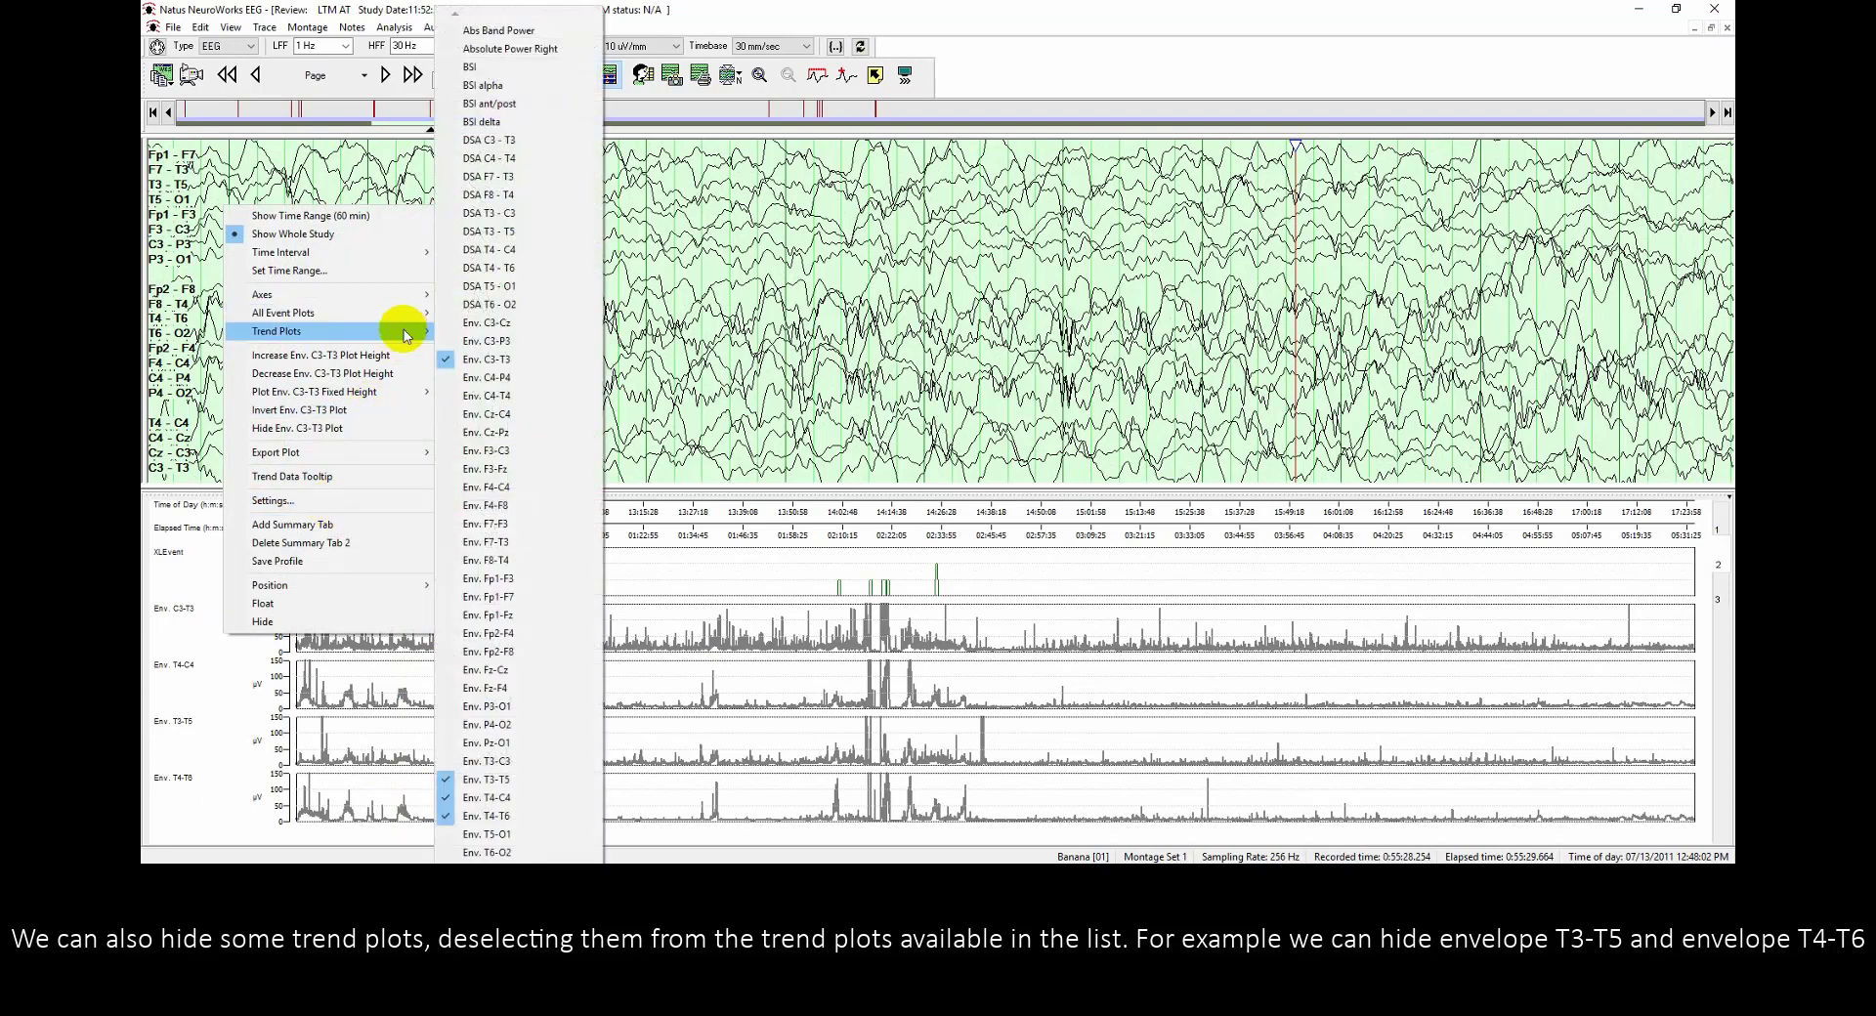
{"action": "left_click", "coordinate": [524, 780]}
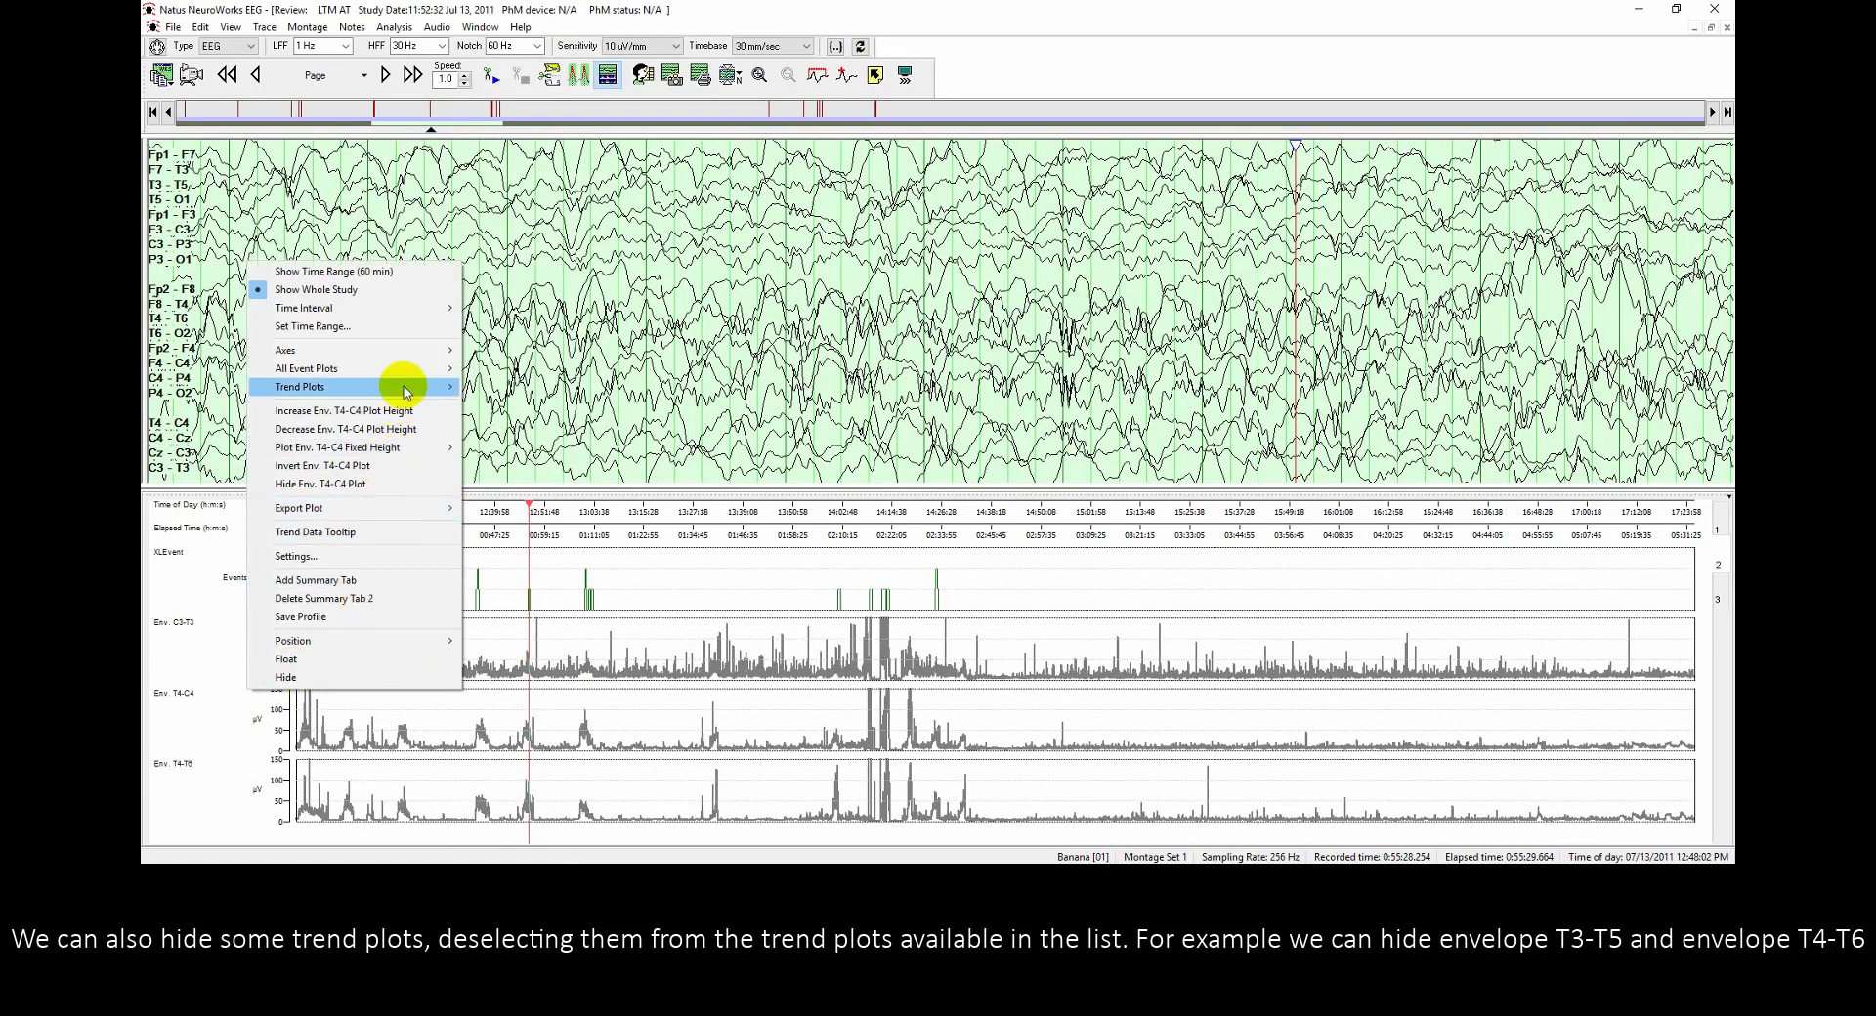
{"action": "mouse_move", "coordinate": [407, 391]}
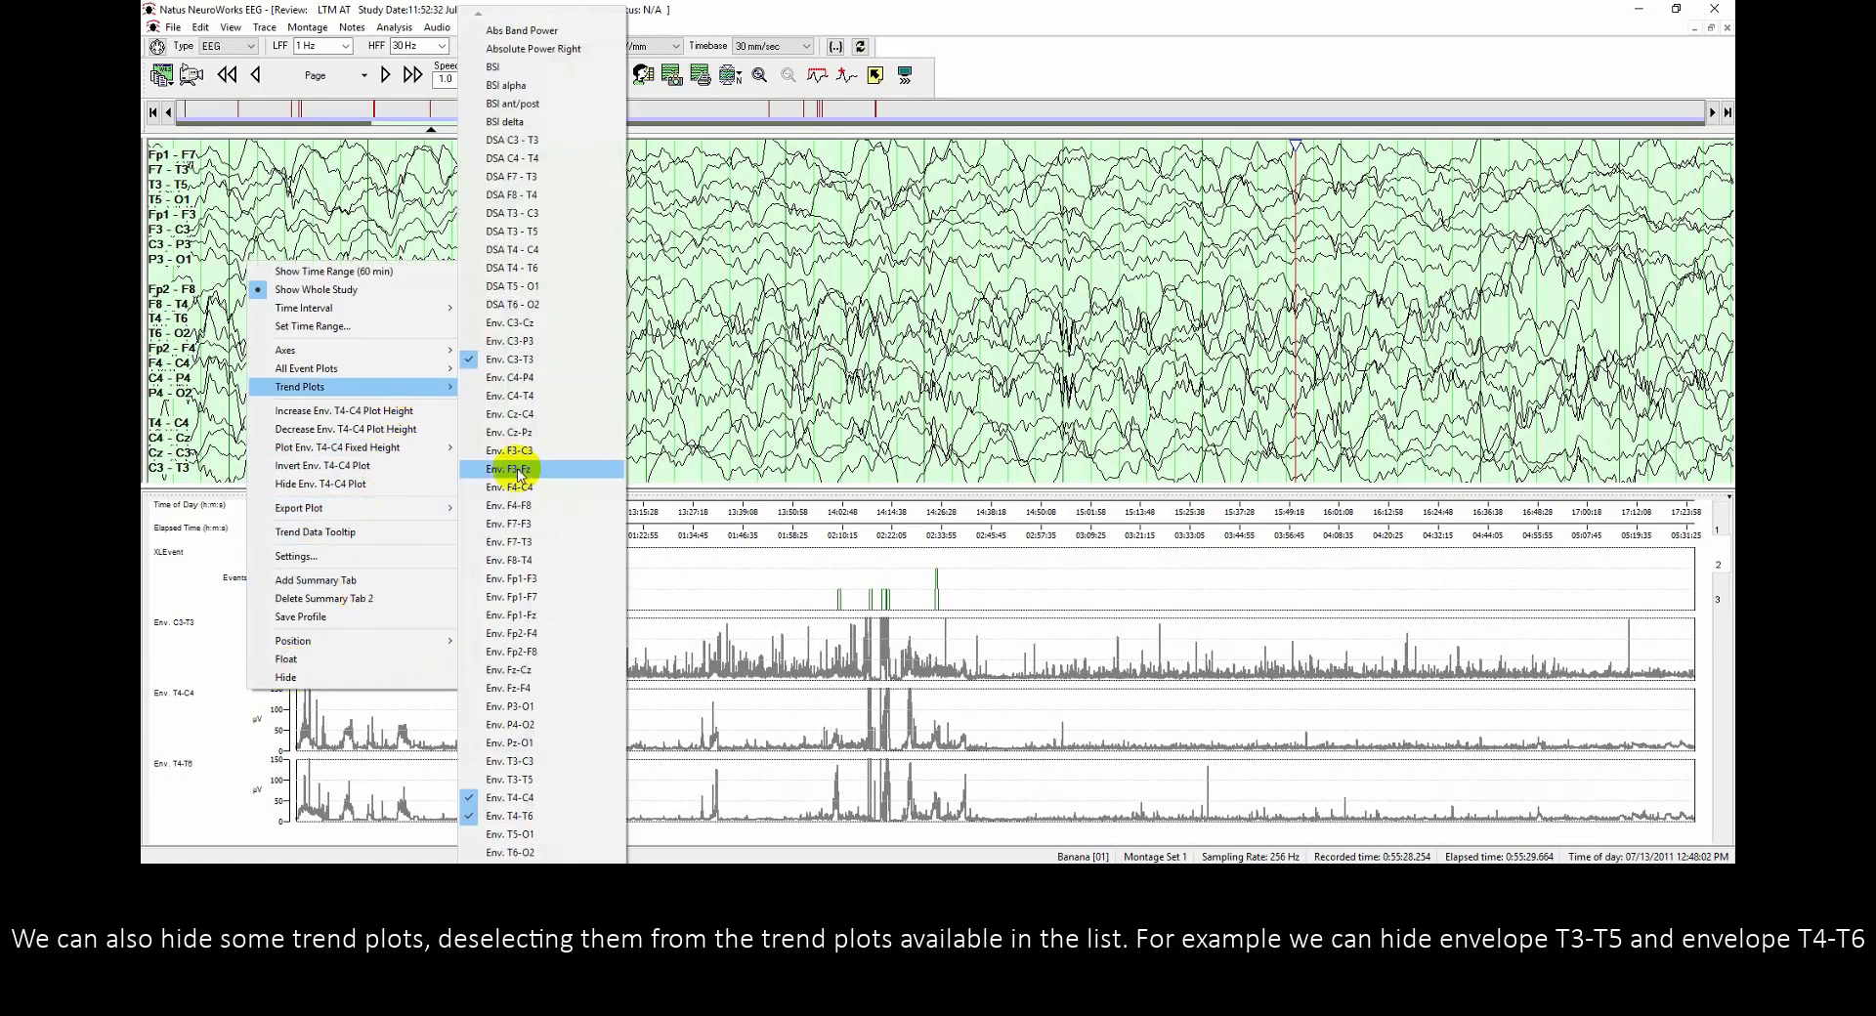
{"action": "left_click", "coordinate": [561, 819]}
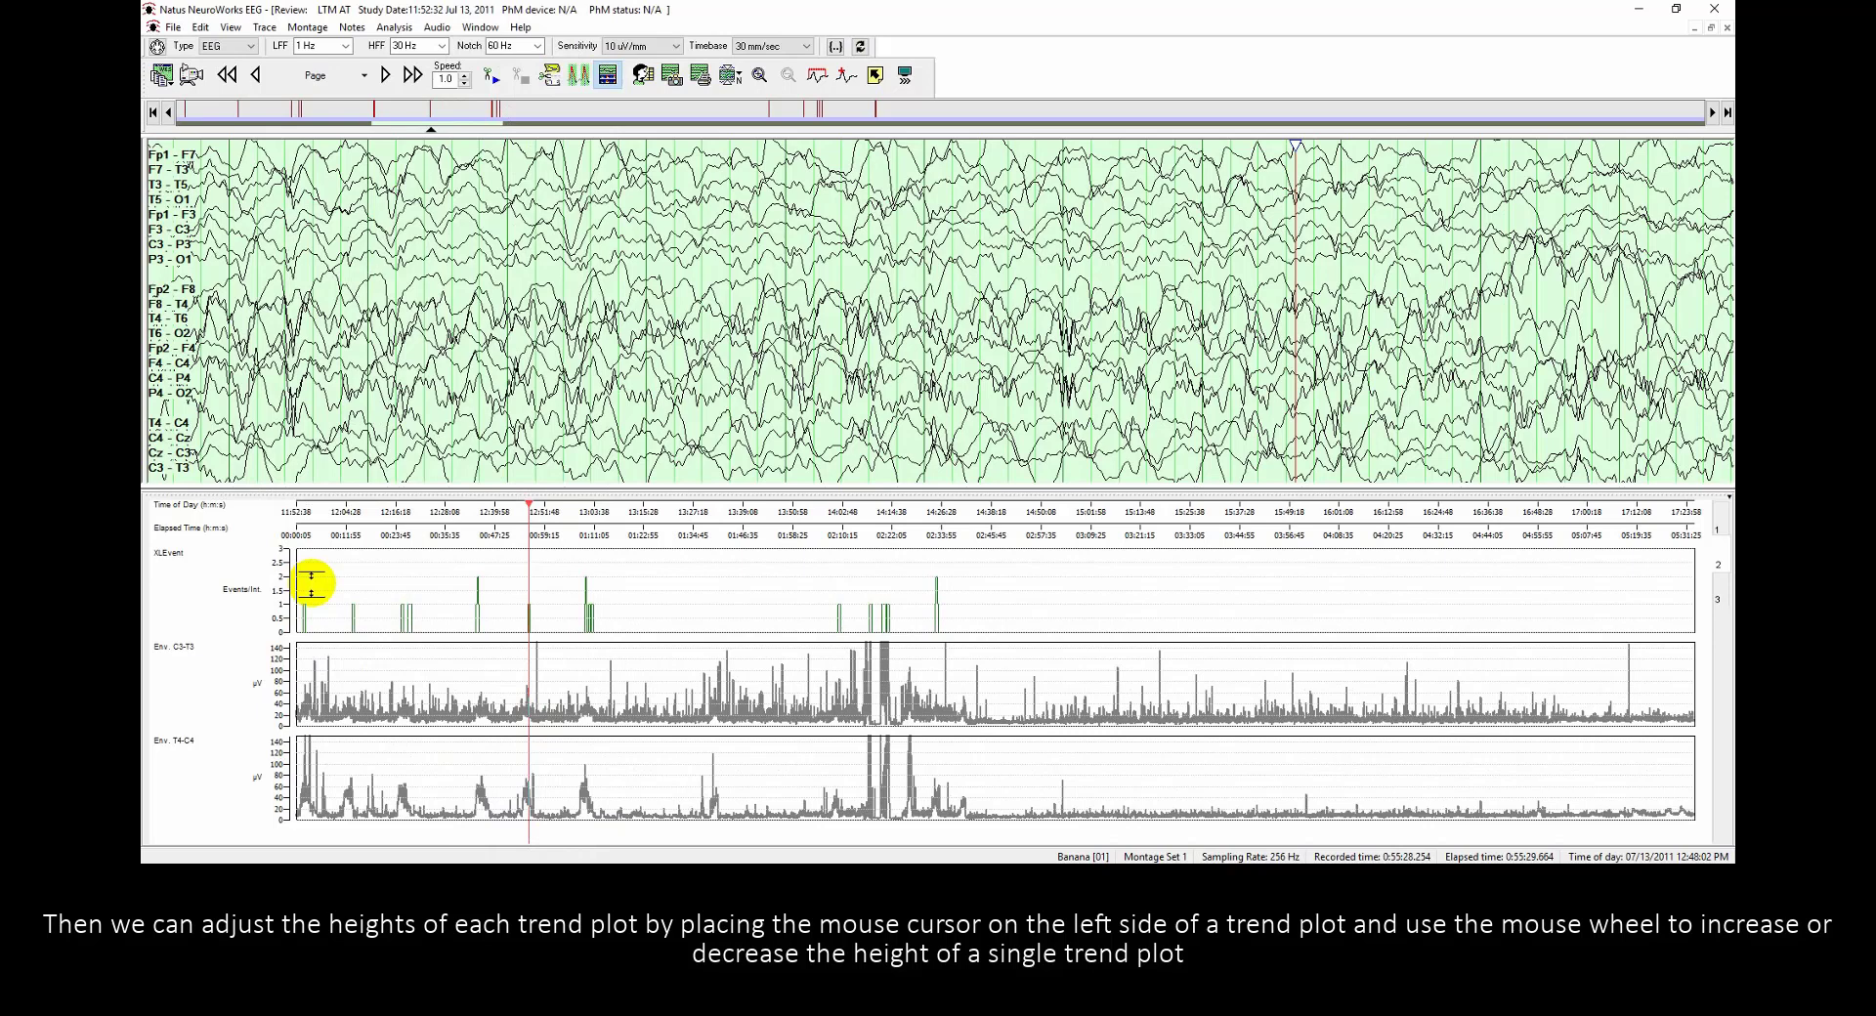
Make the XLEvent plot shorter and the Env. C3-T3 and T4-C4 plots taller
{"action": "scroll", "coordinate": [310, 583], "scroll_direction": "down", "scroll_amount": 1}
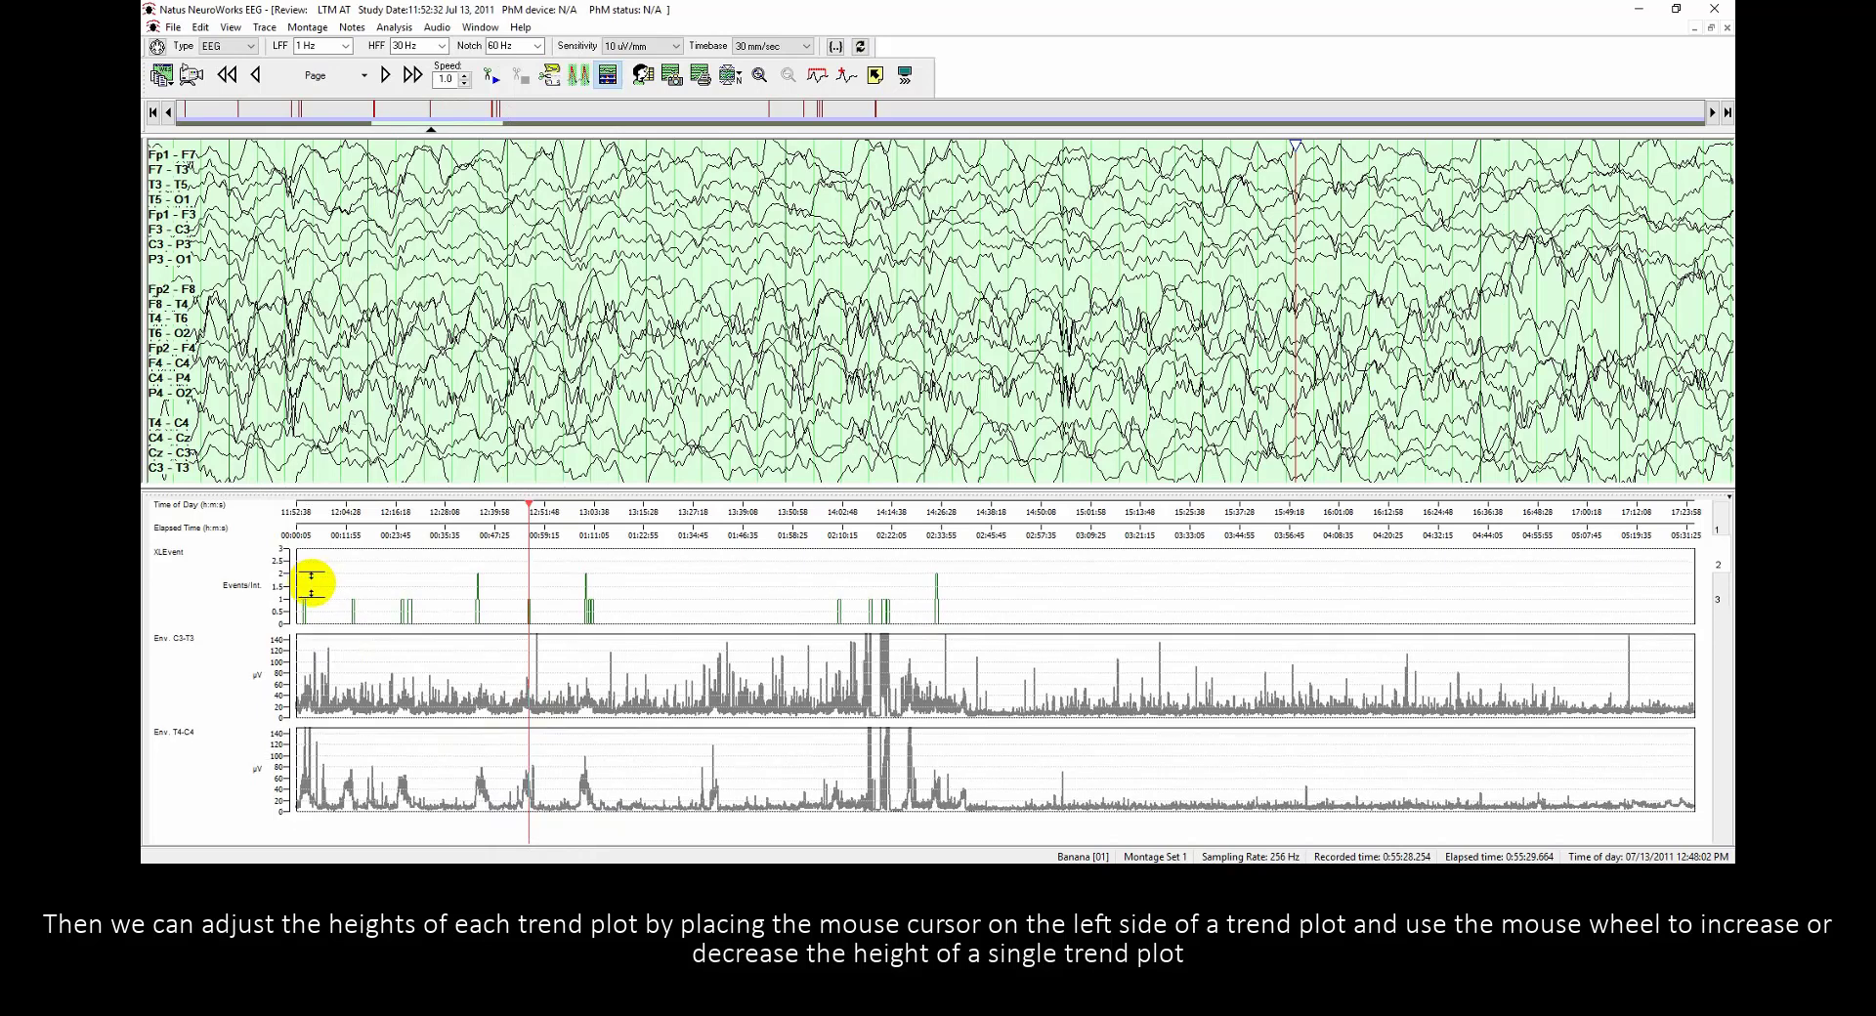
{"action": "scroll", "coordinate": [311, 583], "scroll_direction": "down", "scroll_amount": 1}
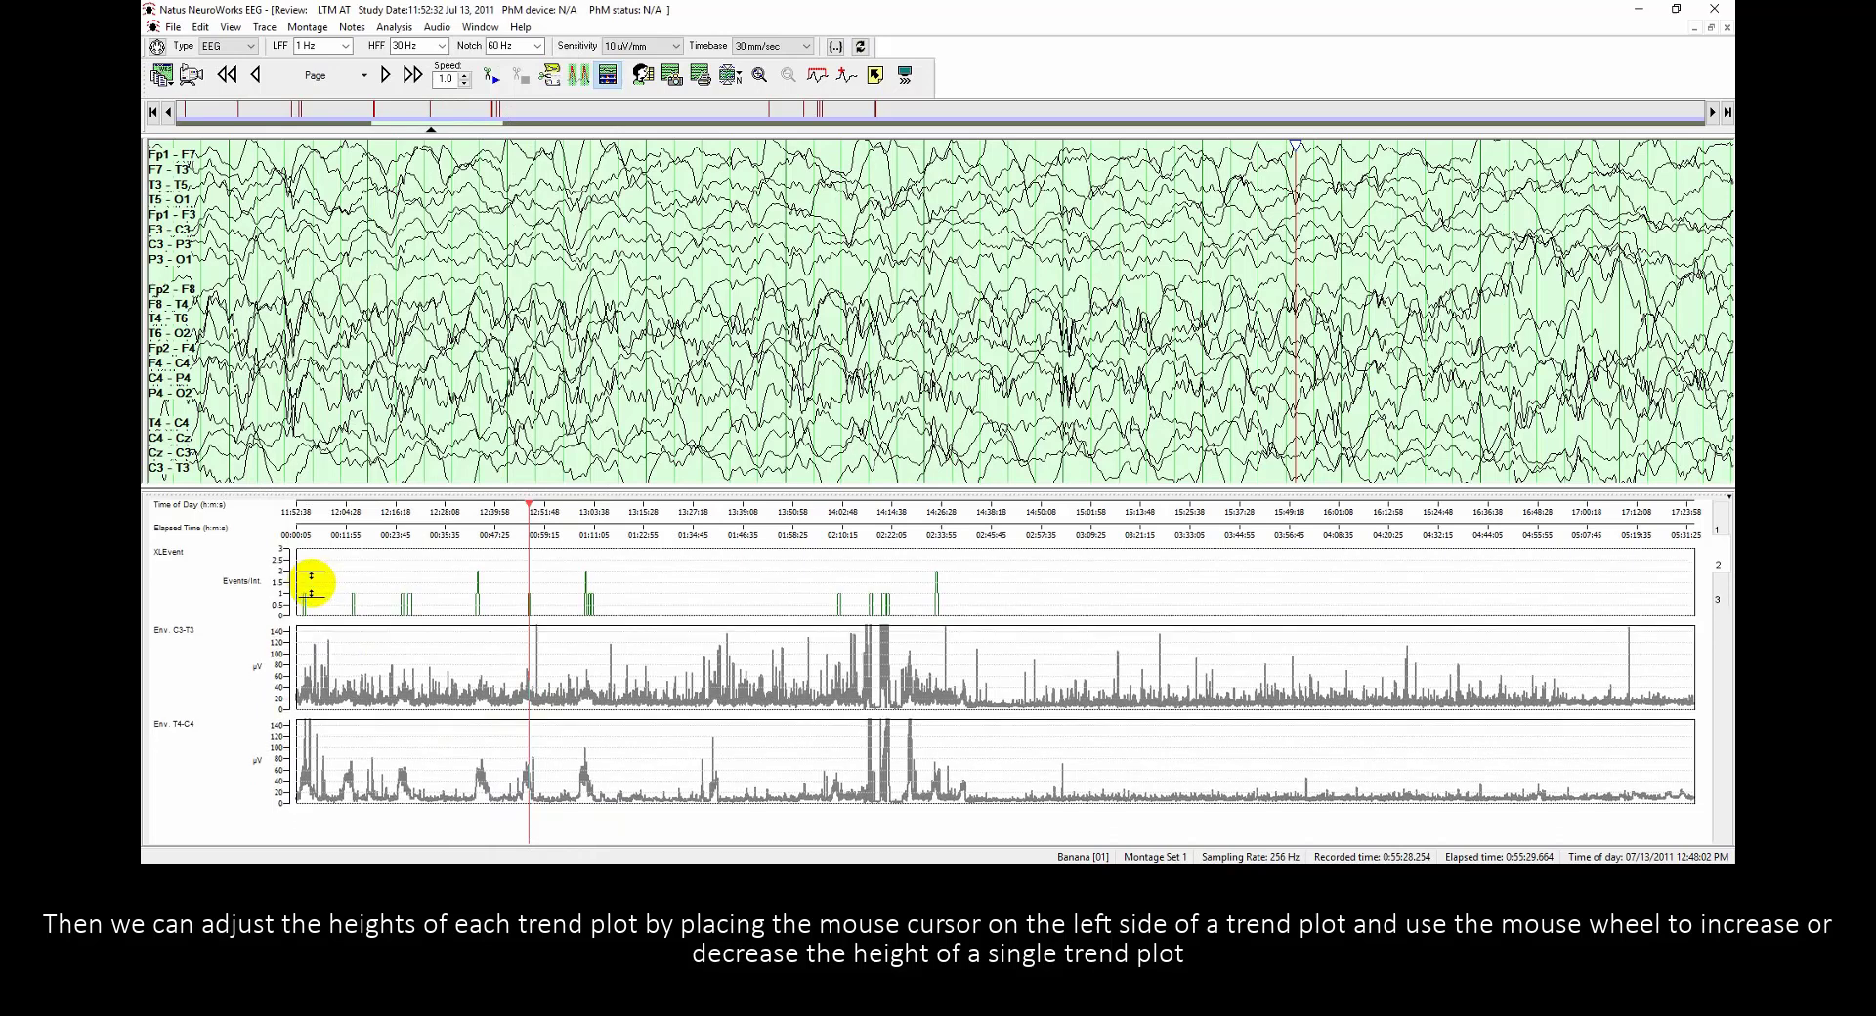
{"action": "scroll", "coordinate": [311, 584], "scroll_direction": "down", "scroll_amount": 1}
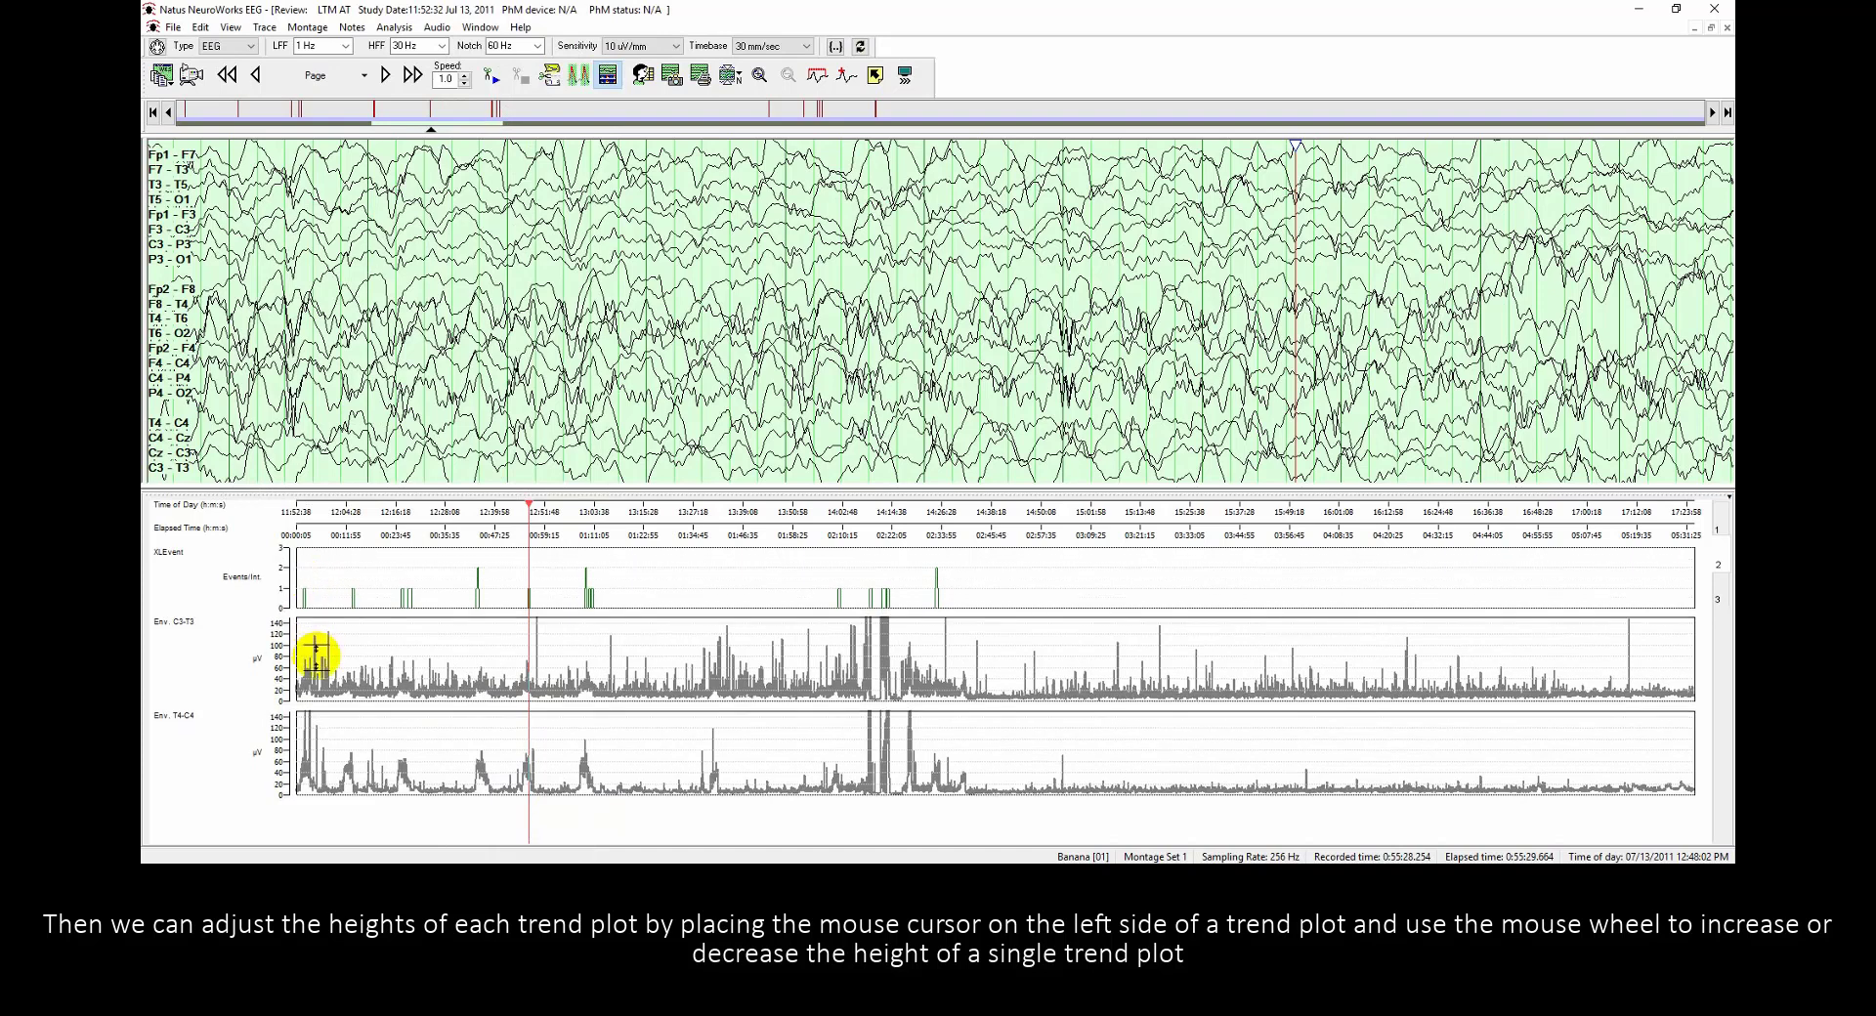
{"action": "scroll", "coordinate": [316, 654], "scroll_direction": "up", "scroll_amount": 1}
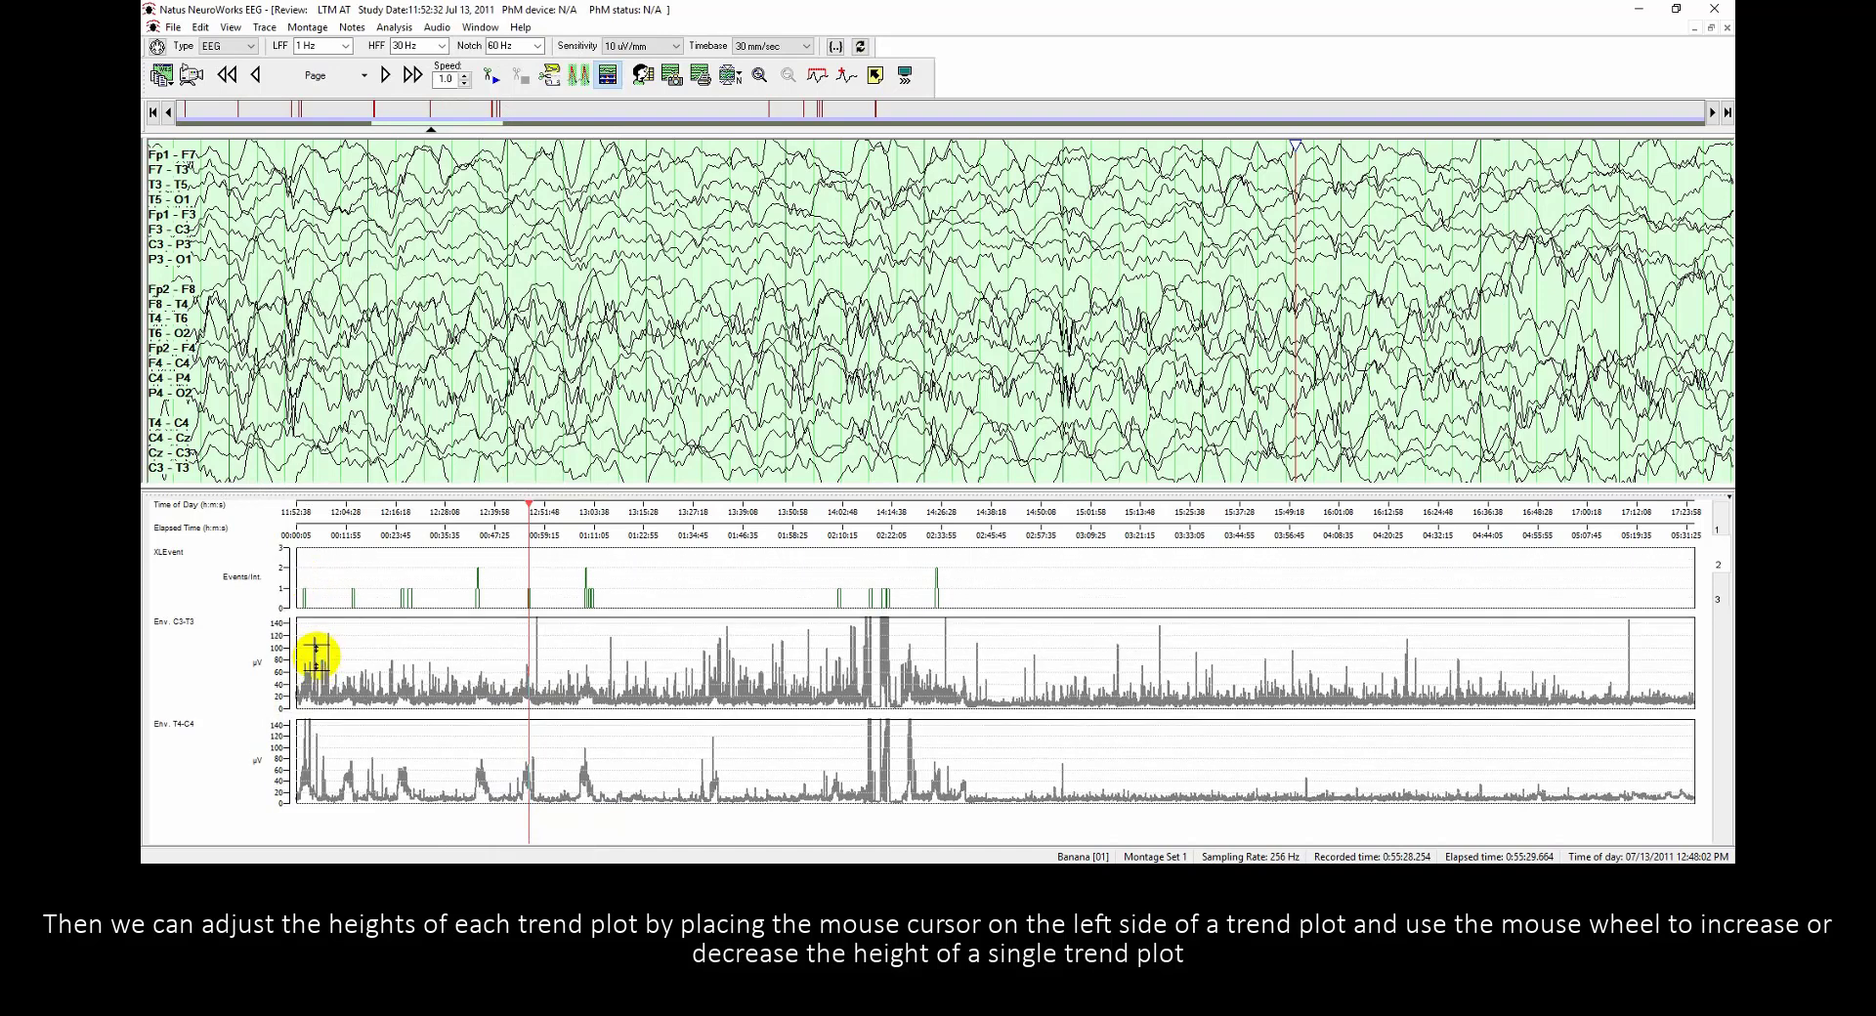
{"action": "scroll", "coordinate": [320, 751], "scroll_direction": "up", "scroll_amount": 1}
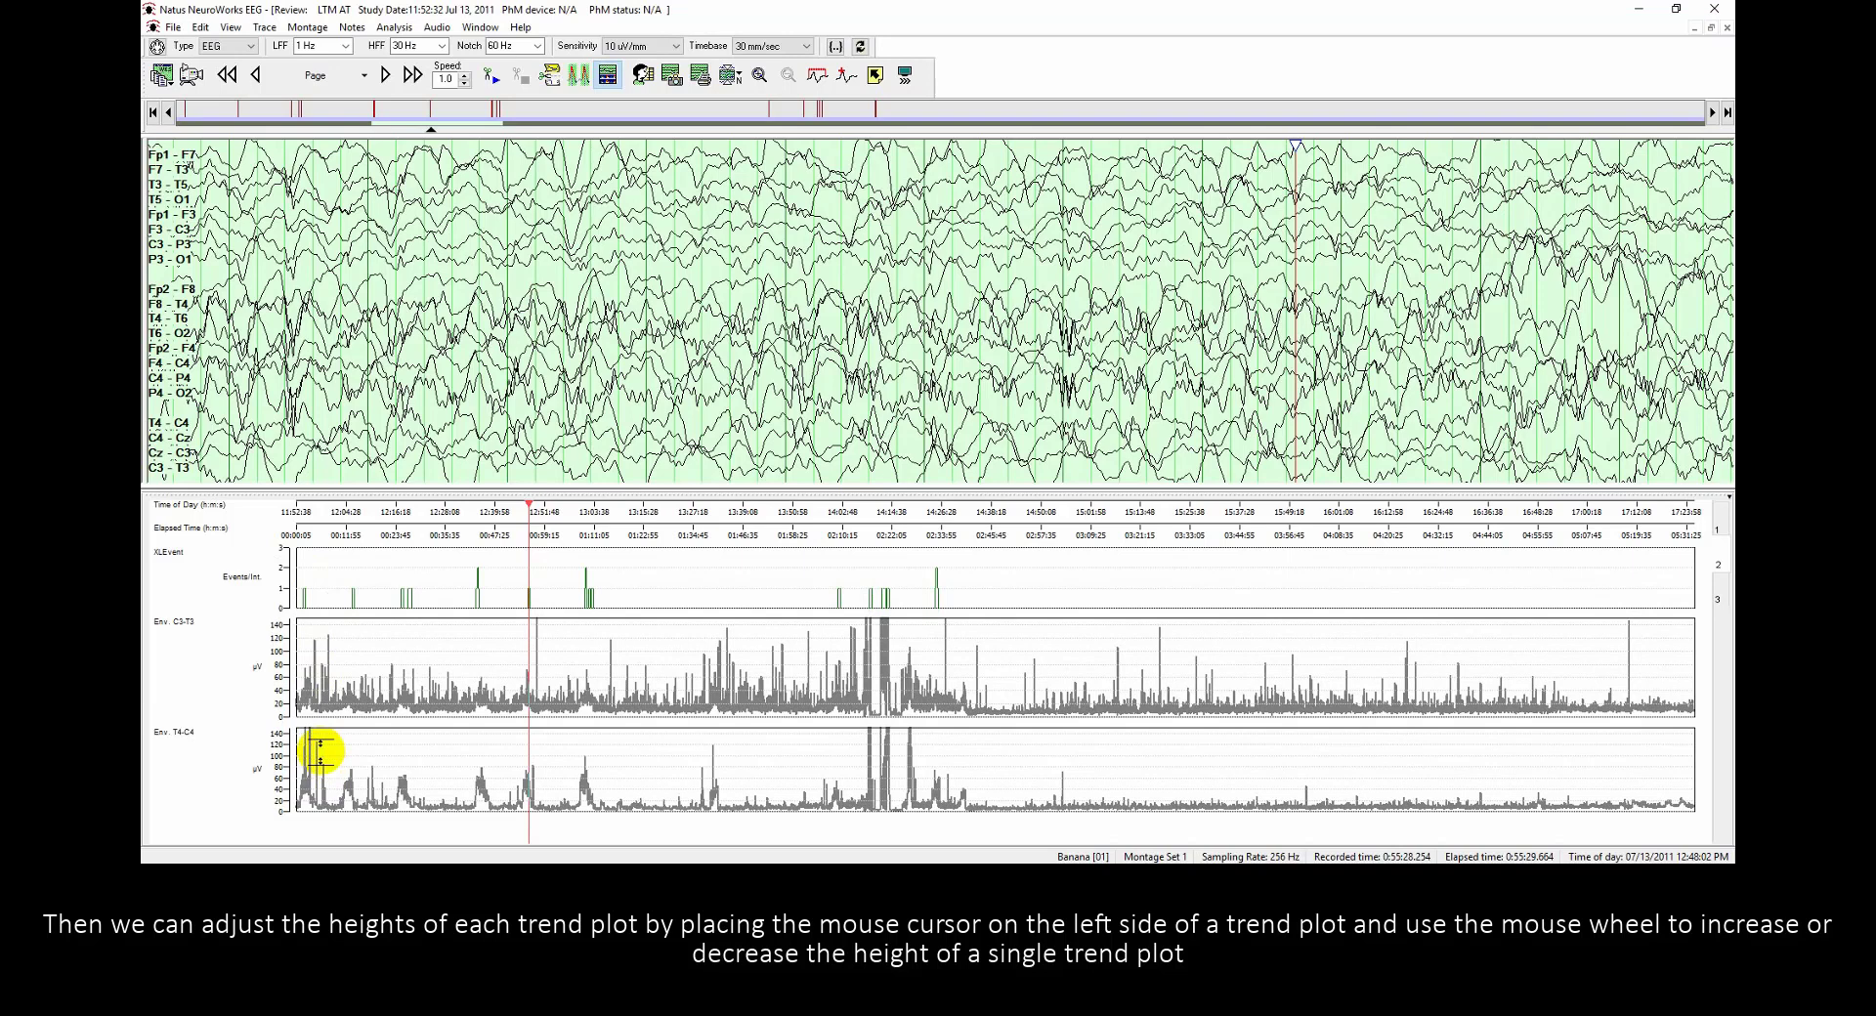
{"action": "scroll", "coordinate": [321, 758], "scroll_direction": "up", "scroll_amount": 1}
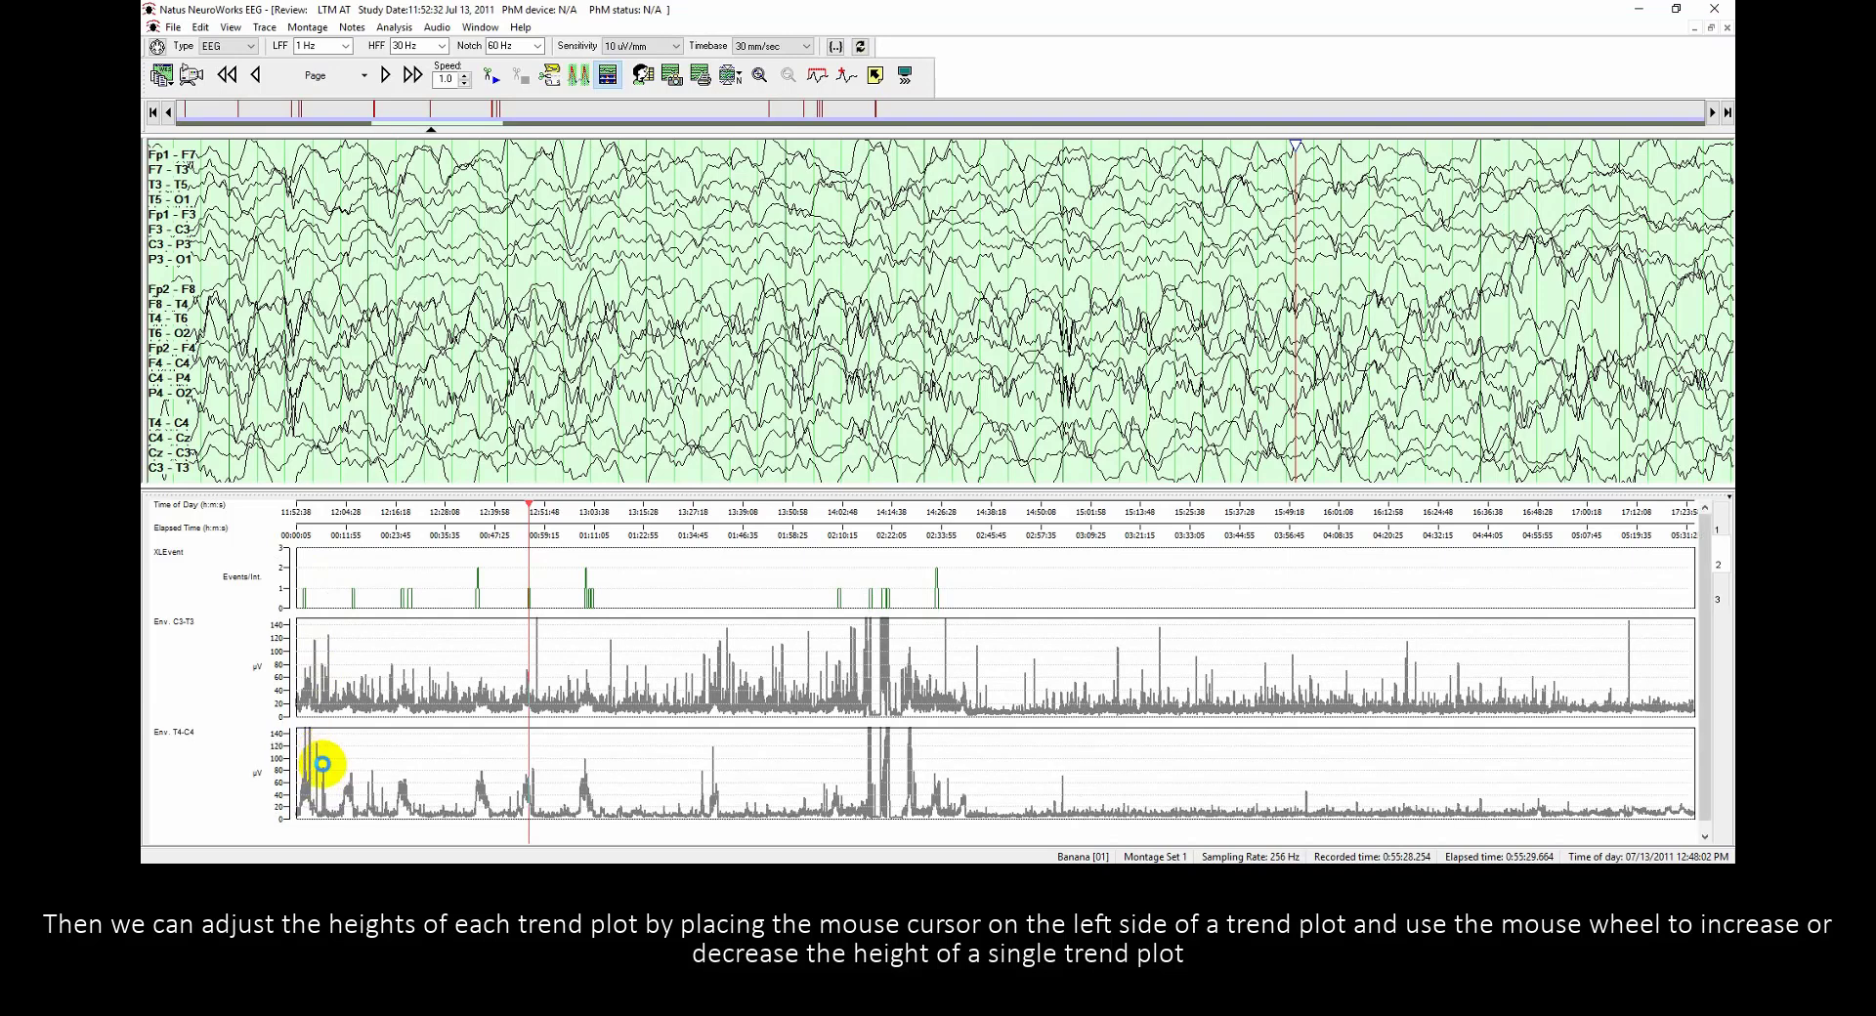
{"action": "scroll", "coordinate": [321, 763], "scroll_direction": "up", "scroll_amount": 1}
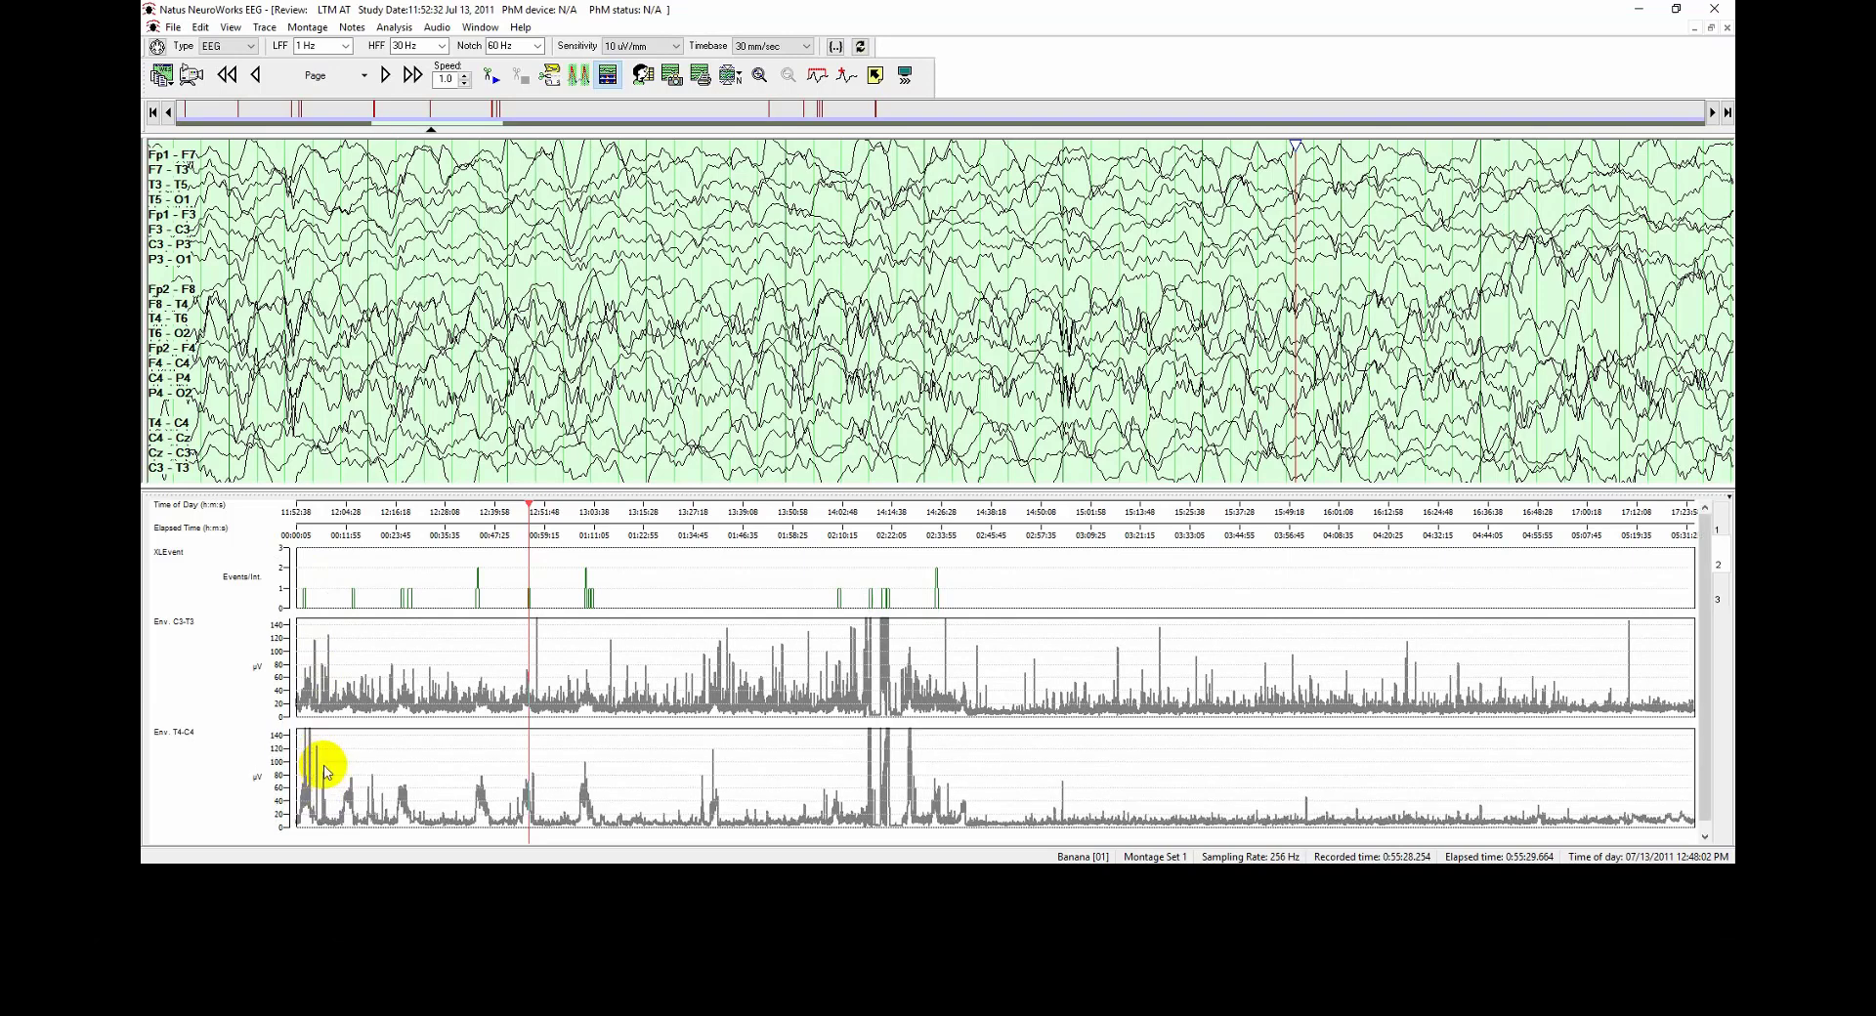
Show the tab 3 band power trends and jump the EEG to the 13:01:30 XLEvent
{"action": "left_click", "coordinate": [1720, 598]}
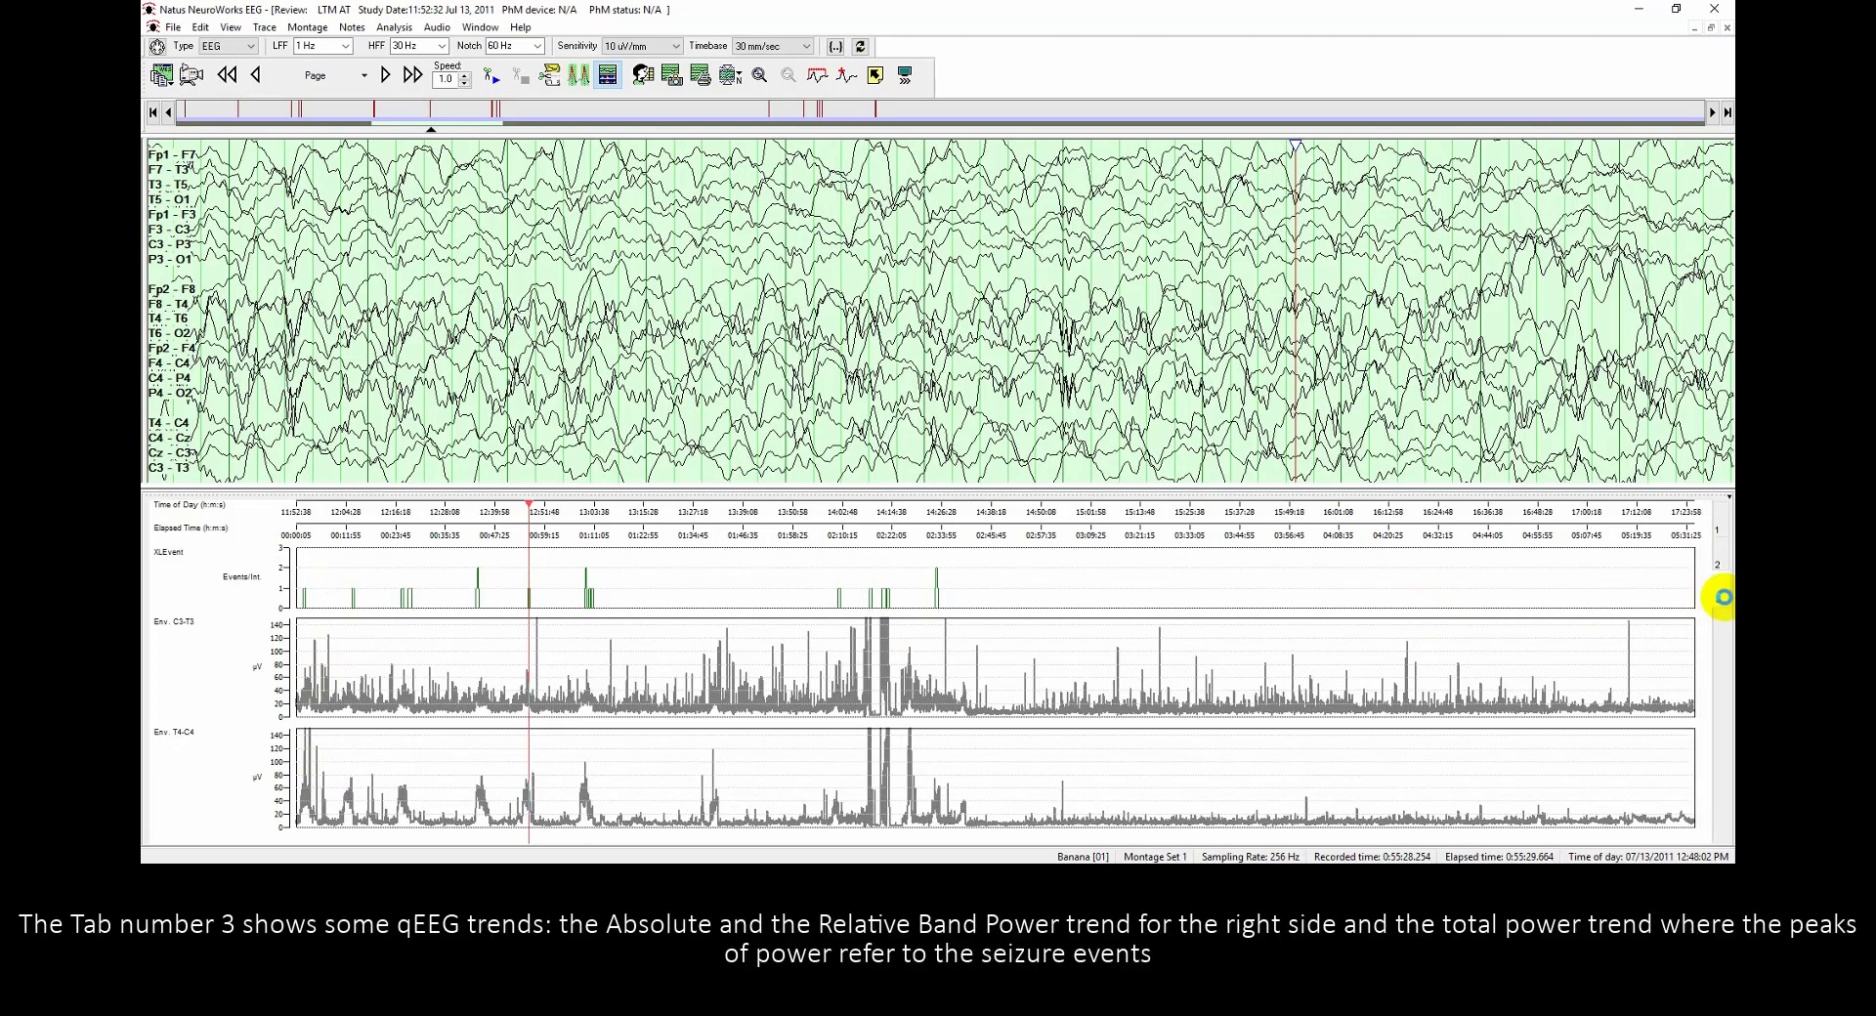
{"action": "left_click", "coordinate": [1723, 597]}
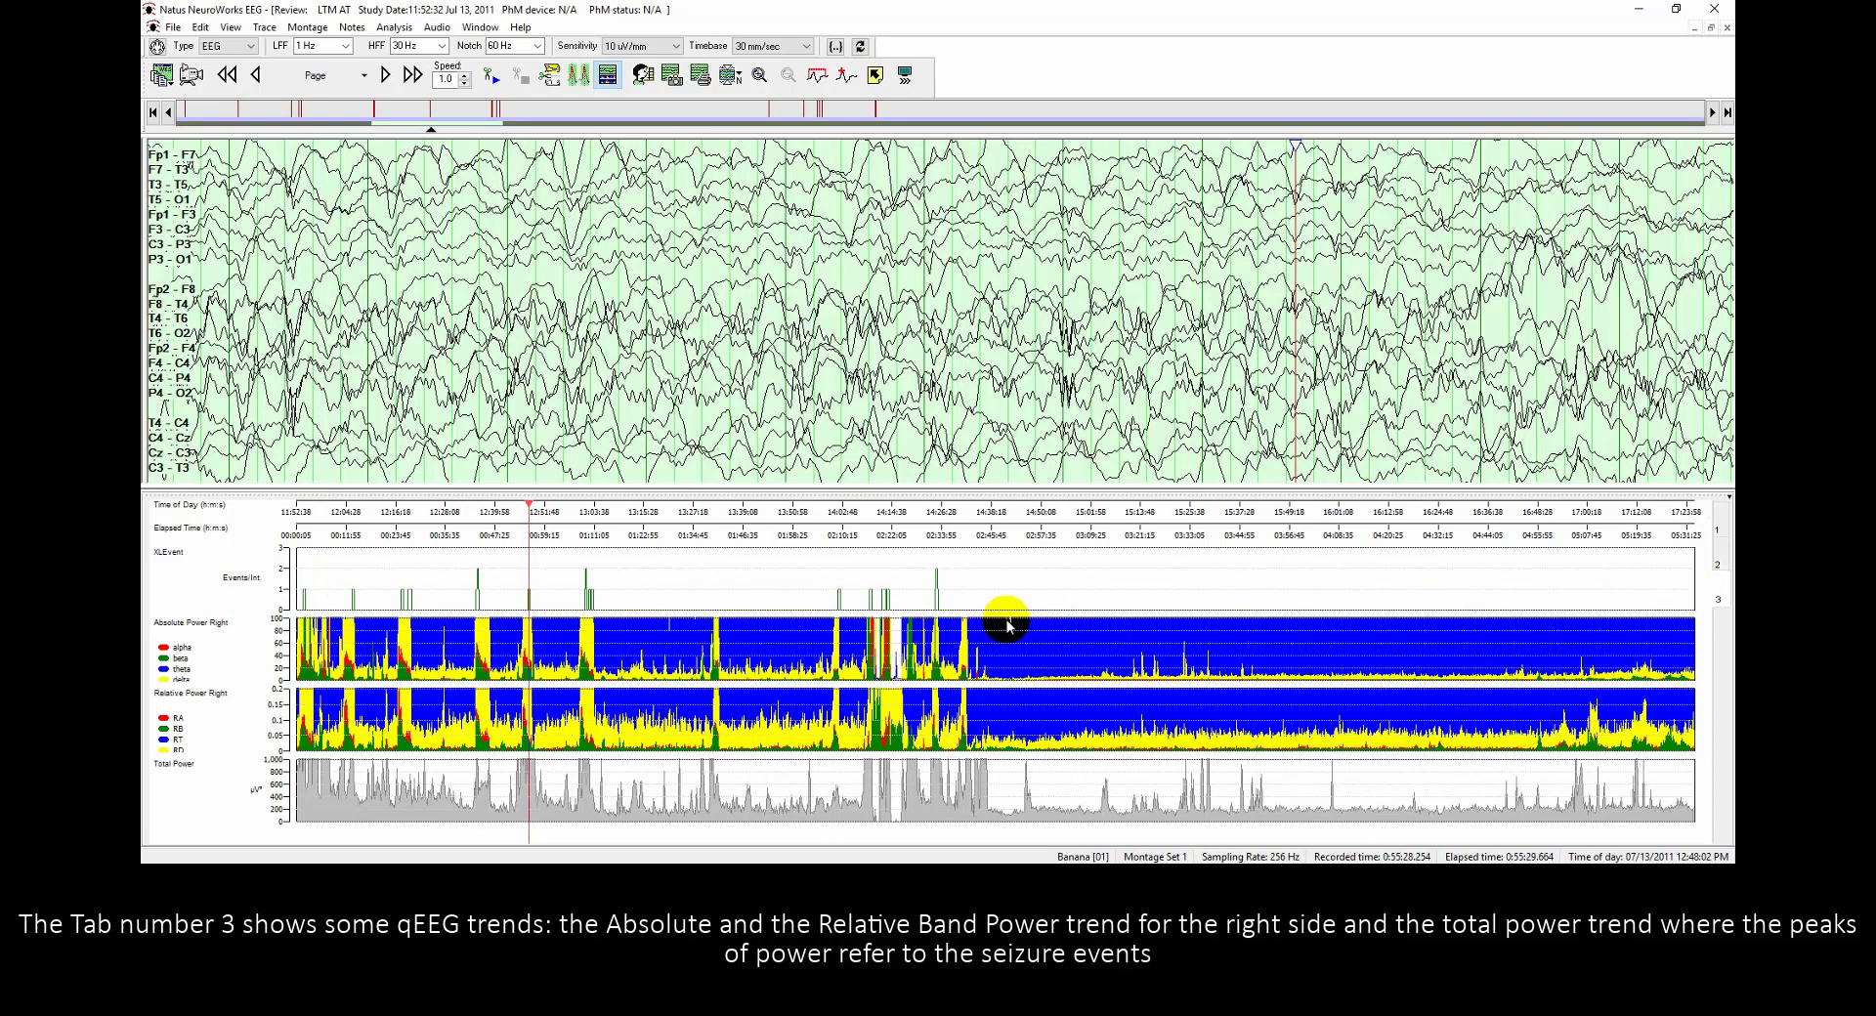
{"action": "left_click", "coordinate": [825, 645]}
{"action": "left_click_drag", "start_coordinate": [826, 644], "coordinate": [587, 661]}
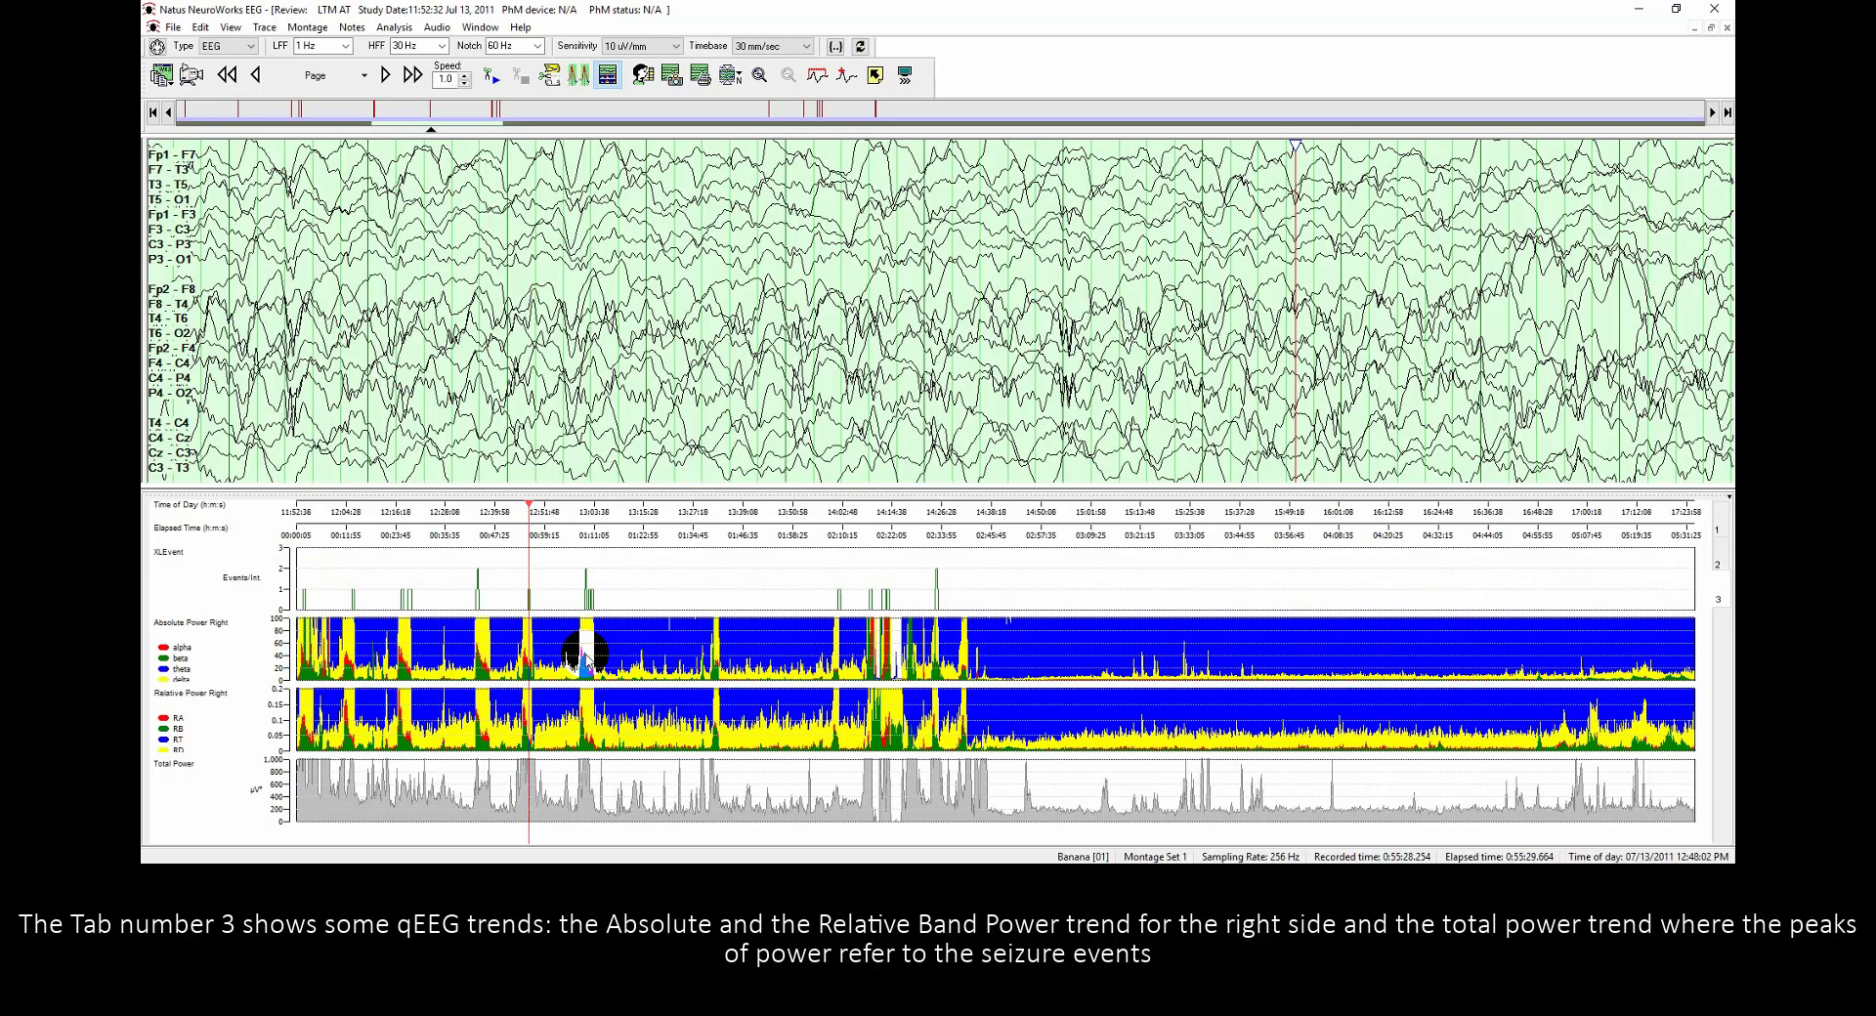
{"action": "left_click", "coordinate": [586, 660]}
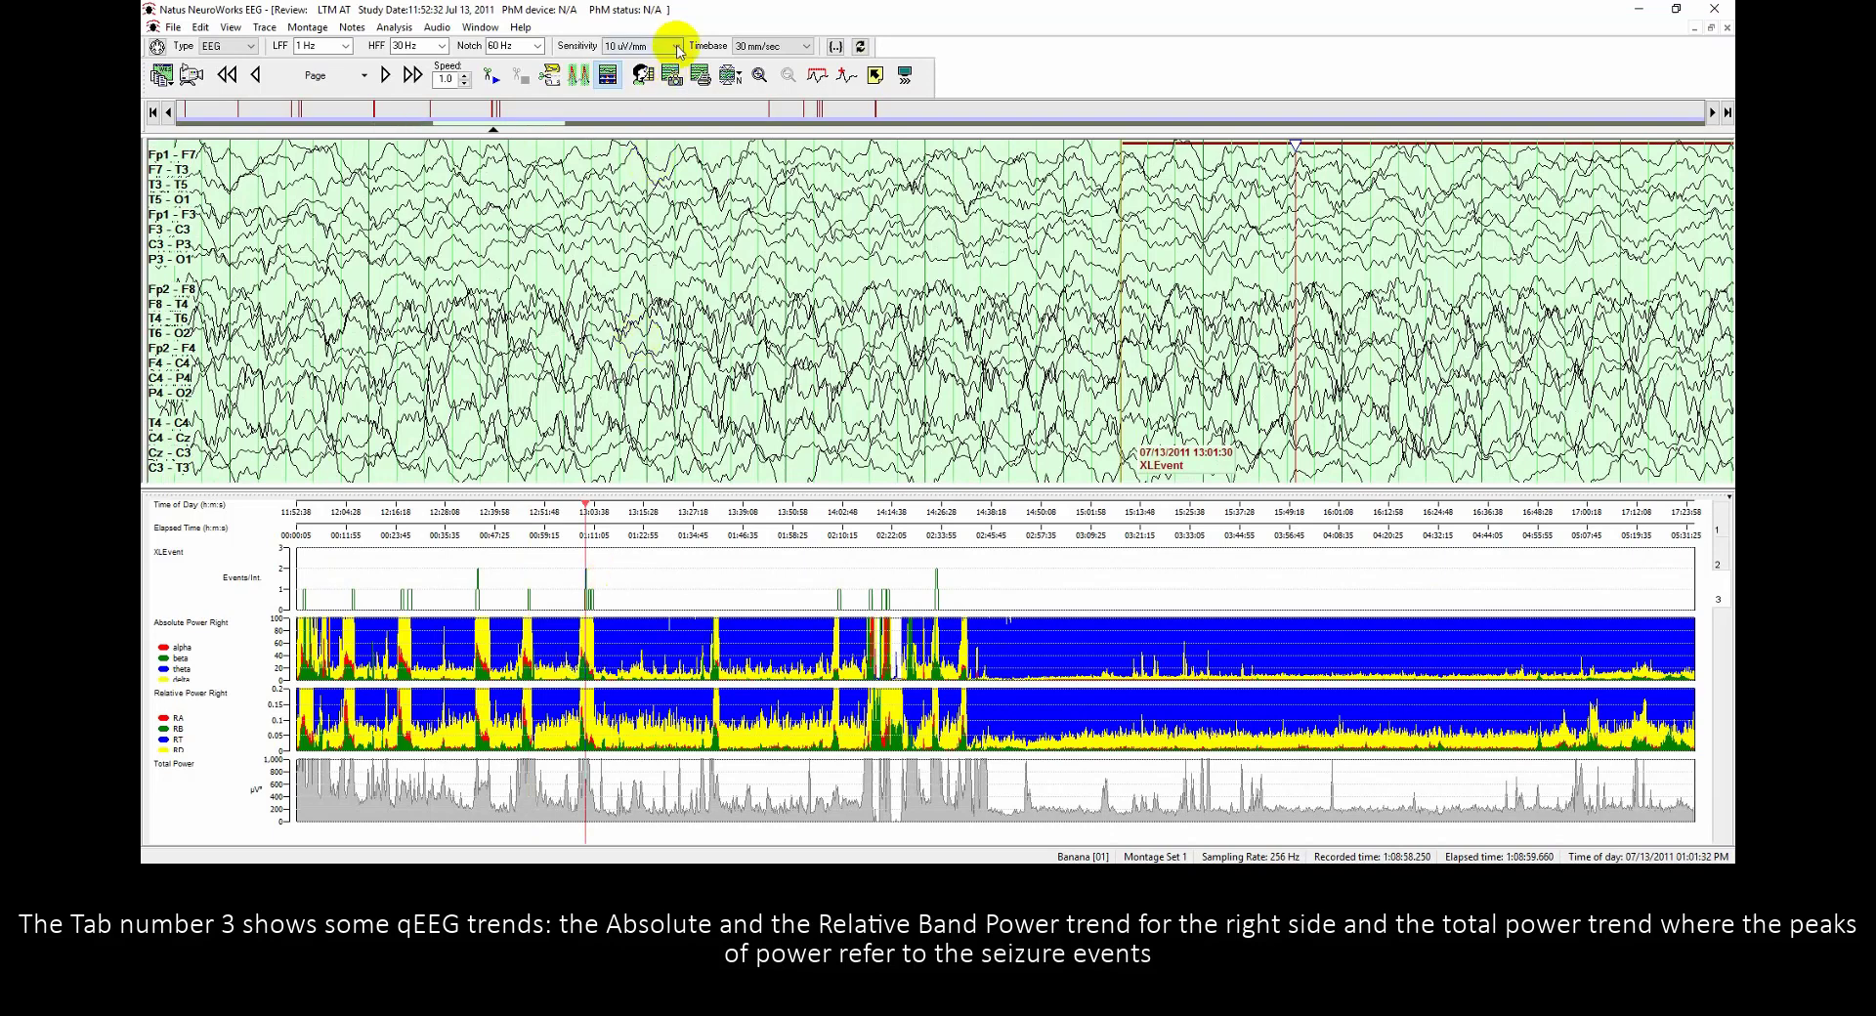
Set sensitivity to 15 uV/mm and move the EEG page to 13:32:12 from the trend
{"action": "left_click", "coordinate": [677, 46]}
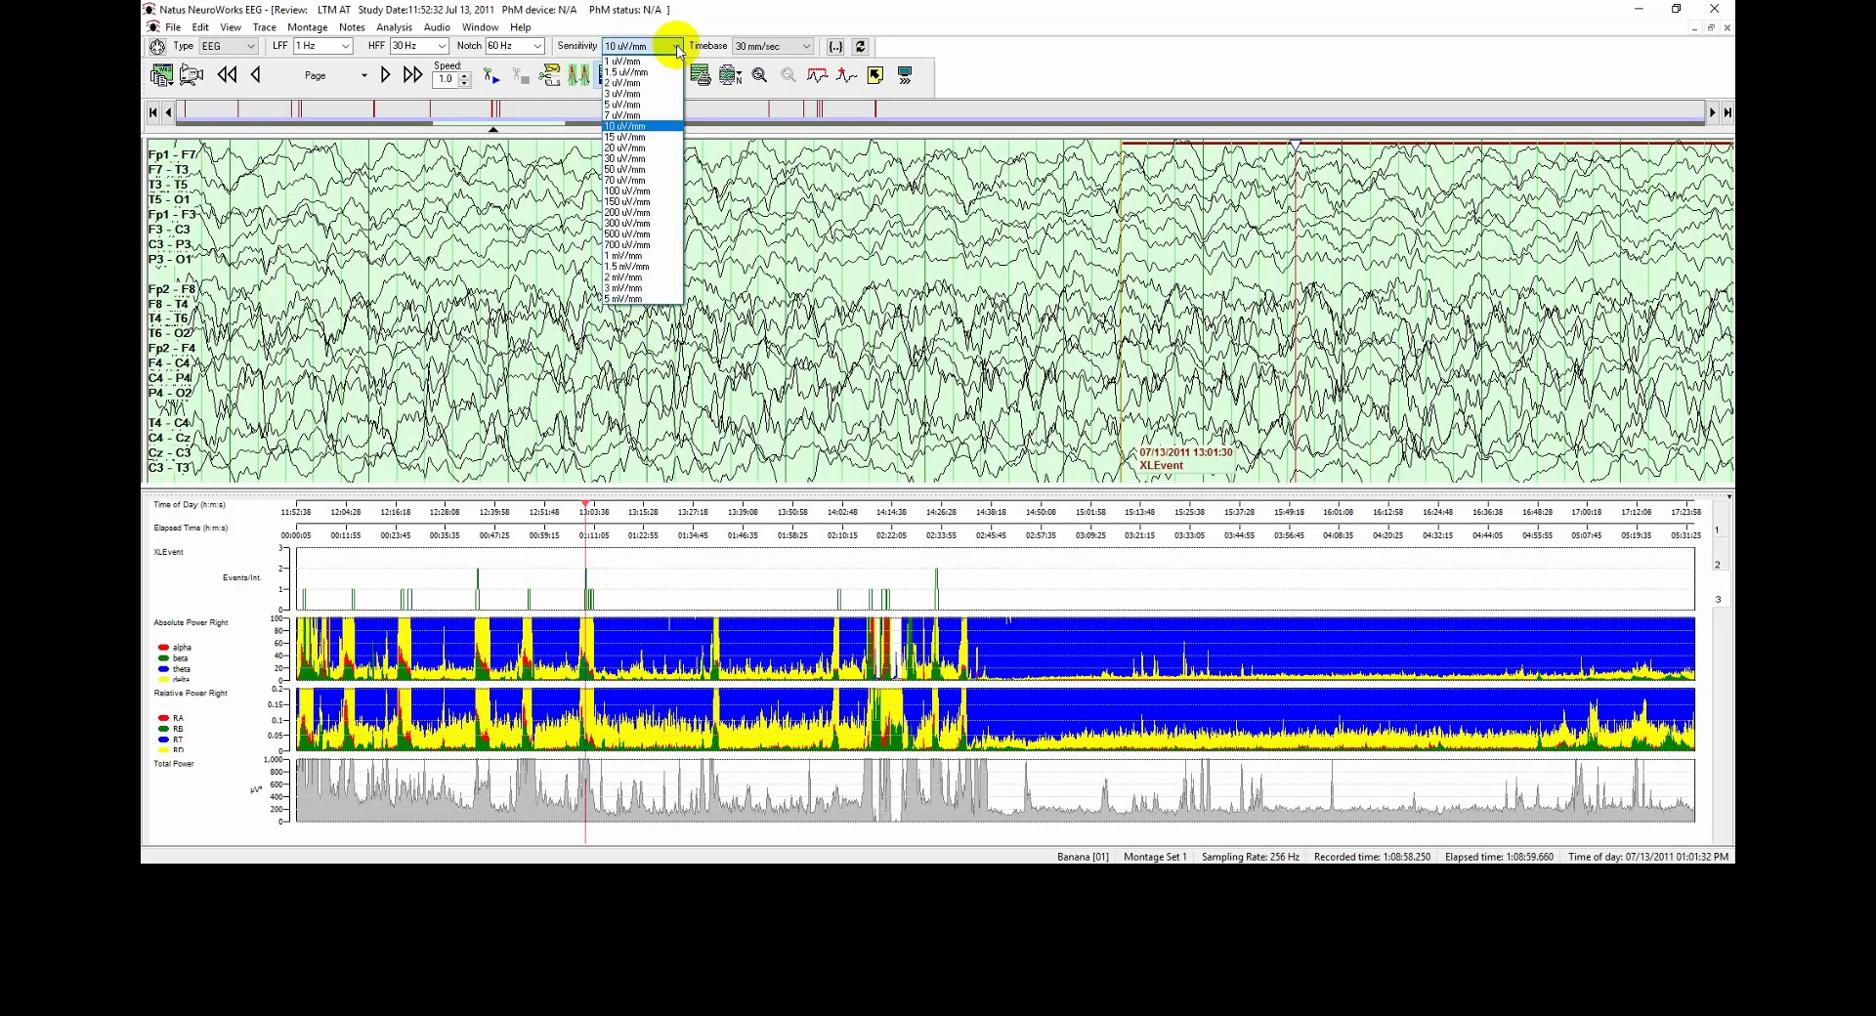
{"action": "left_click", "coordinate": [655, 137]}
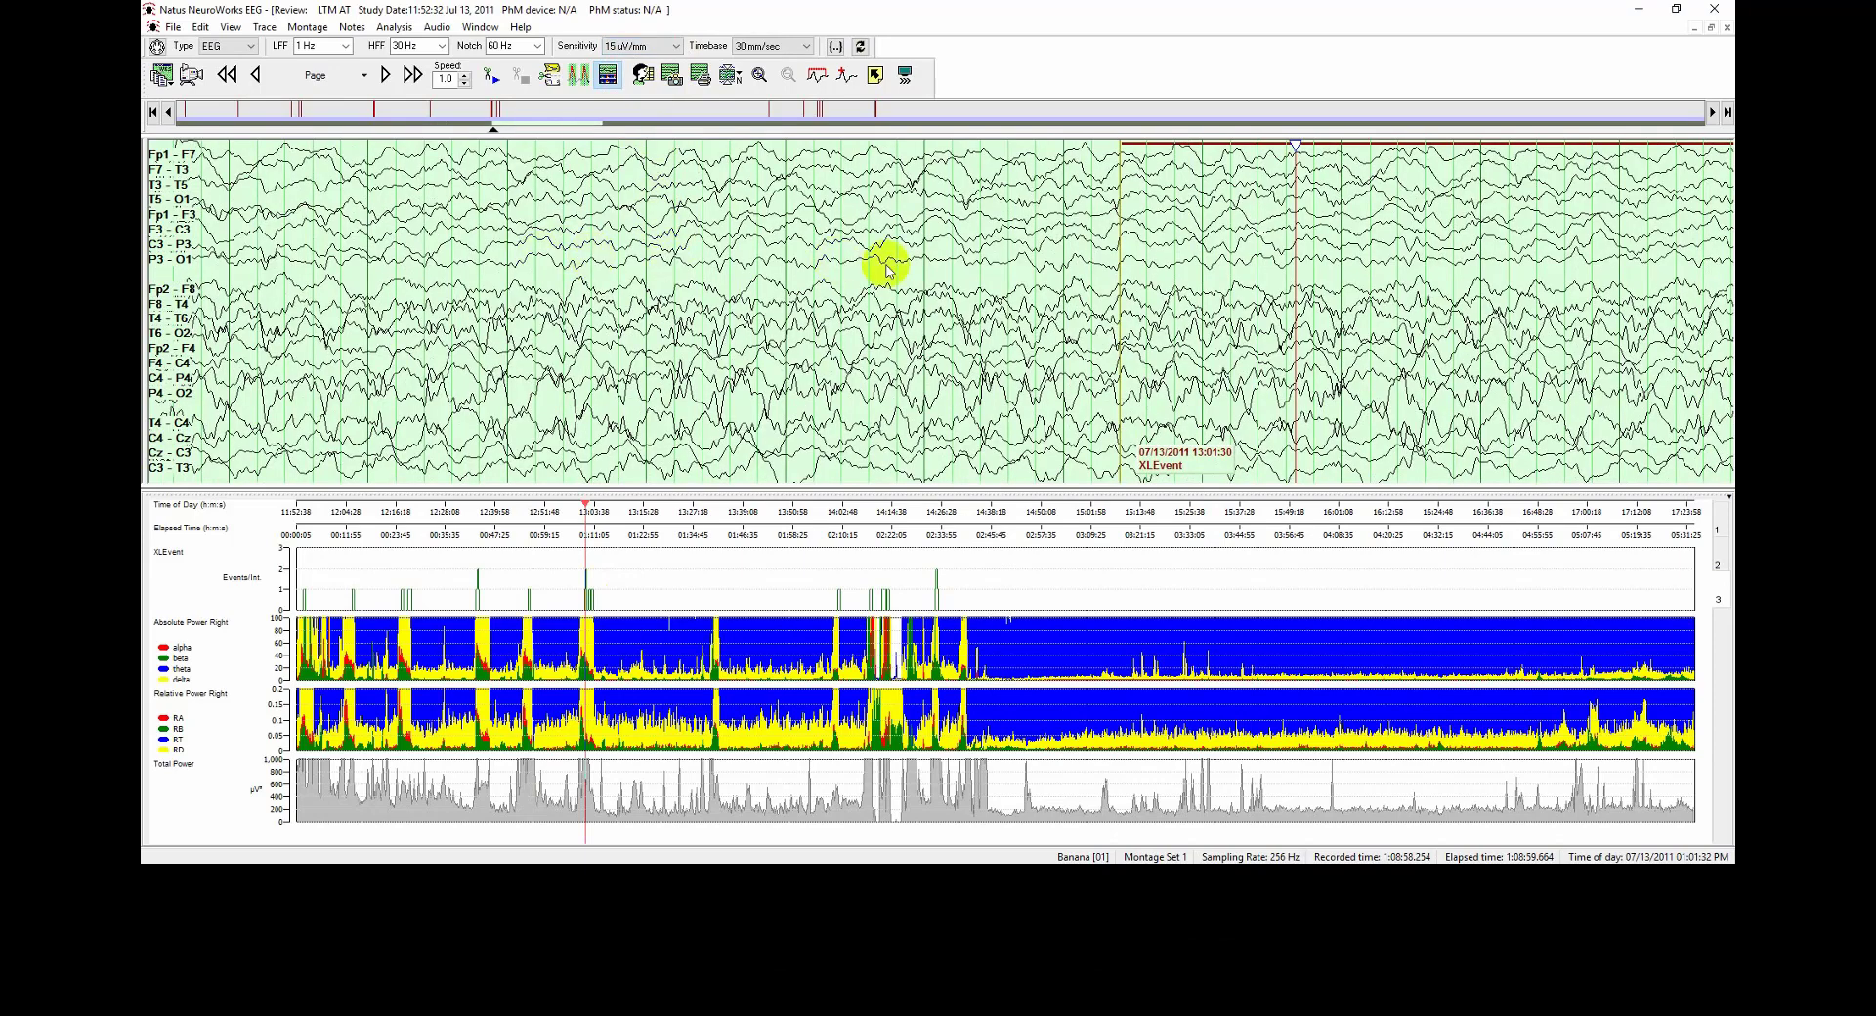
{"action": "left_click_drag", "start_coordinate": [888, 268], "coordinate": [537, 284]}
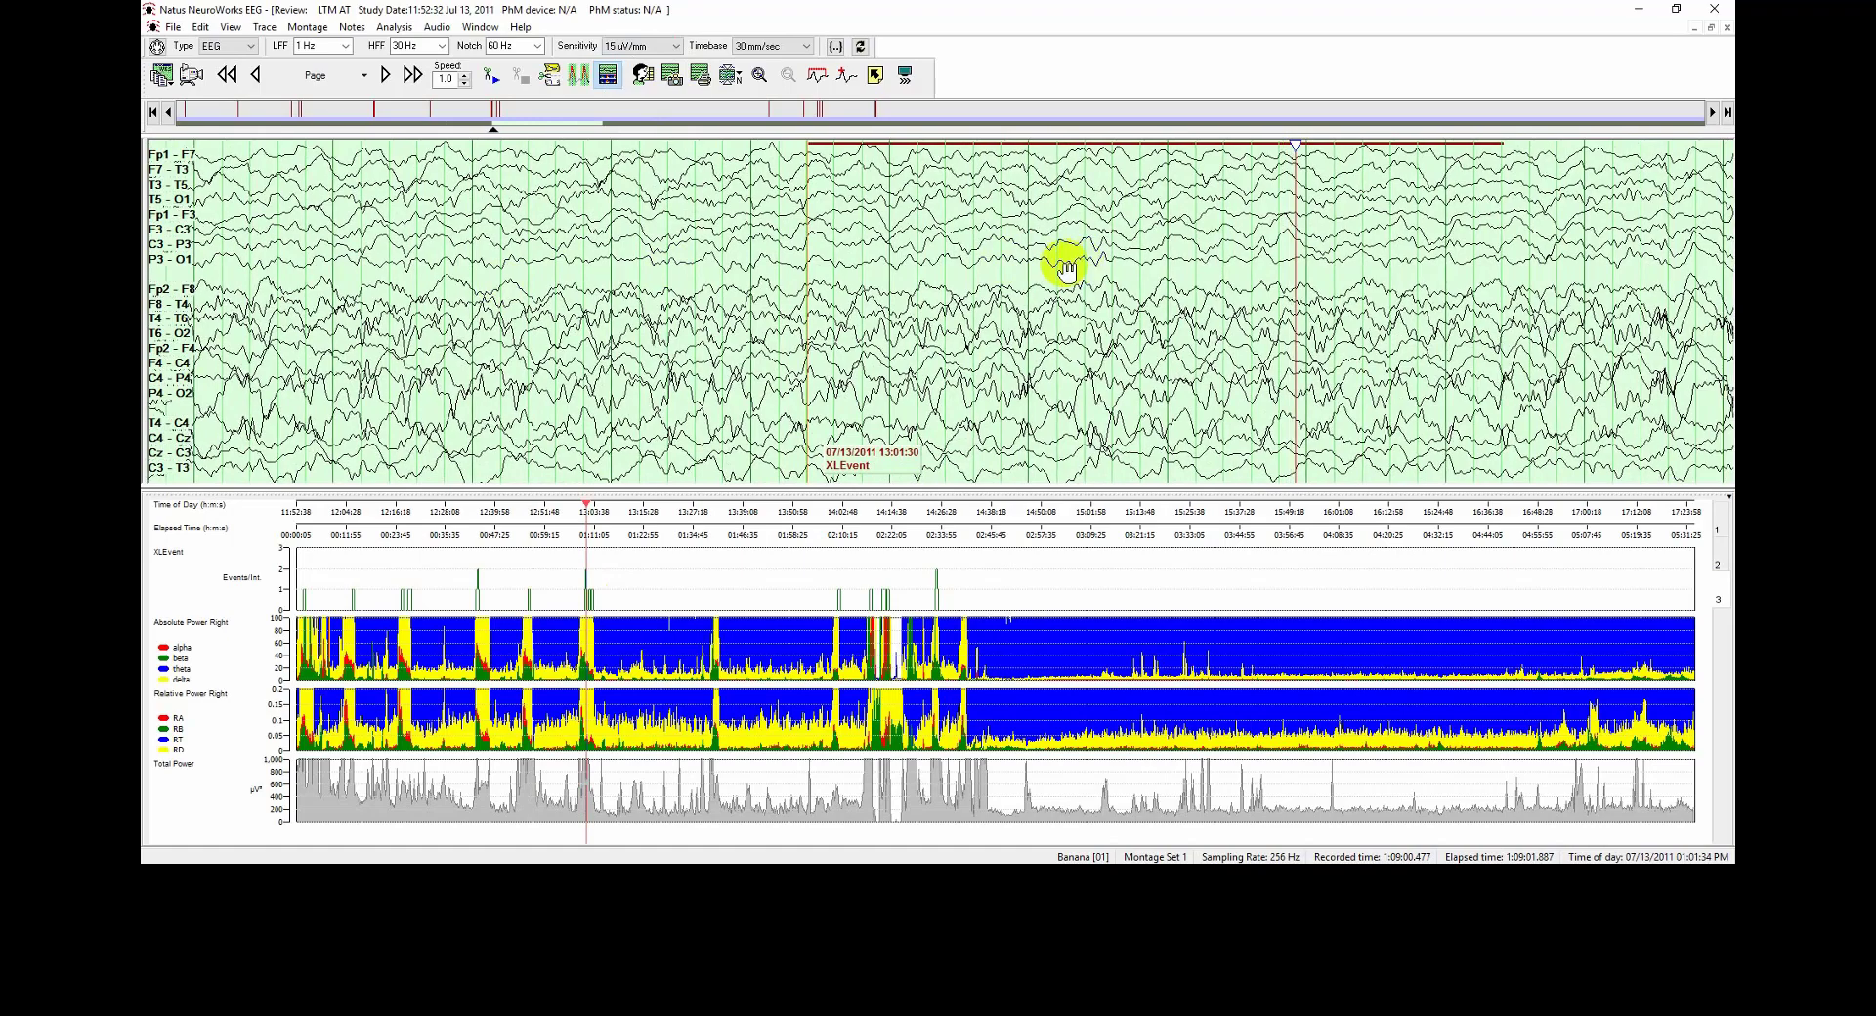
{"action": "left_click_drag", "start_coordinate": [1068, 281], "coordinate": [743, 284]}
{"action": "left_click_drag", "start_coordinate": [1063, 264], "coordinate": [651, 310]}
{"action": "left_click_drag", "start_coordinate": [1151, 267], "coordinate": [649, 284]}
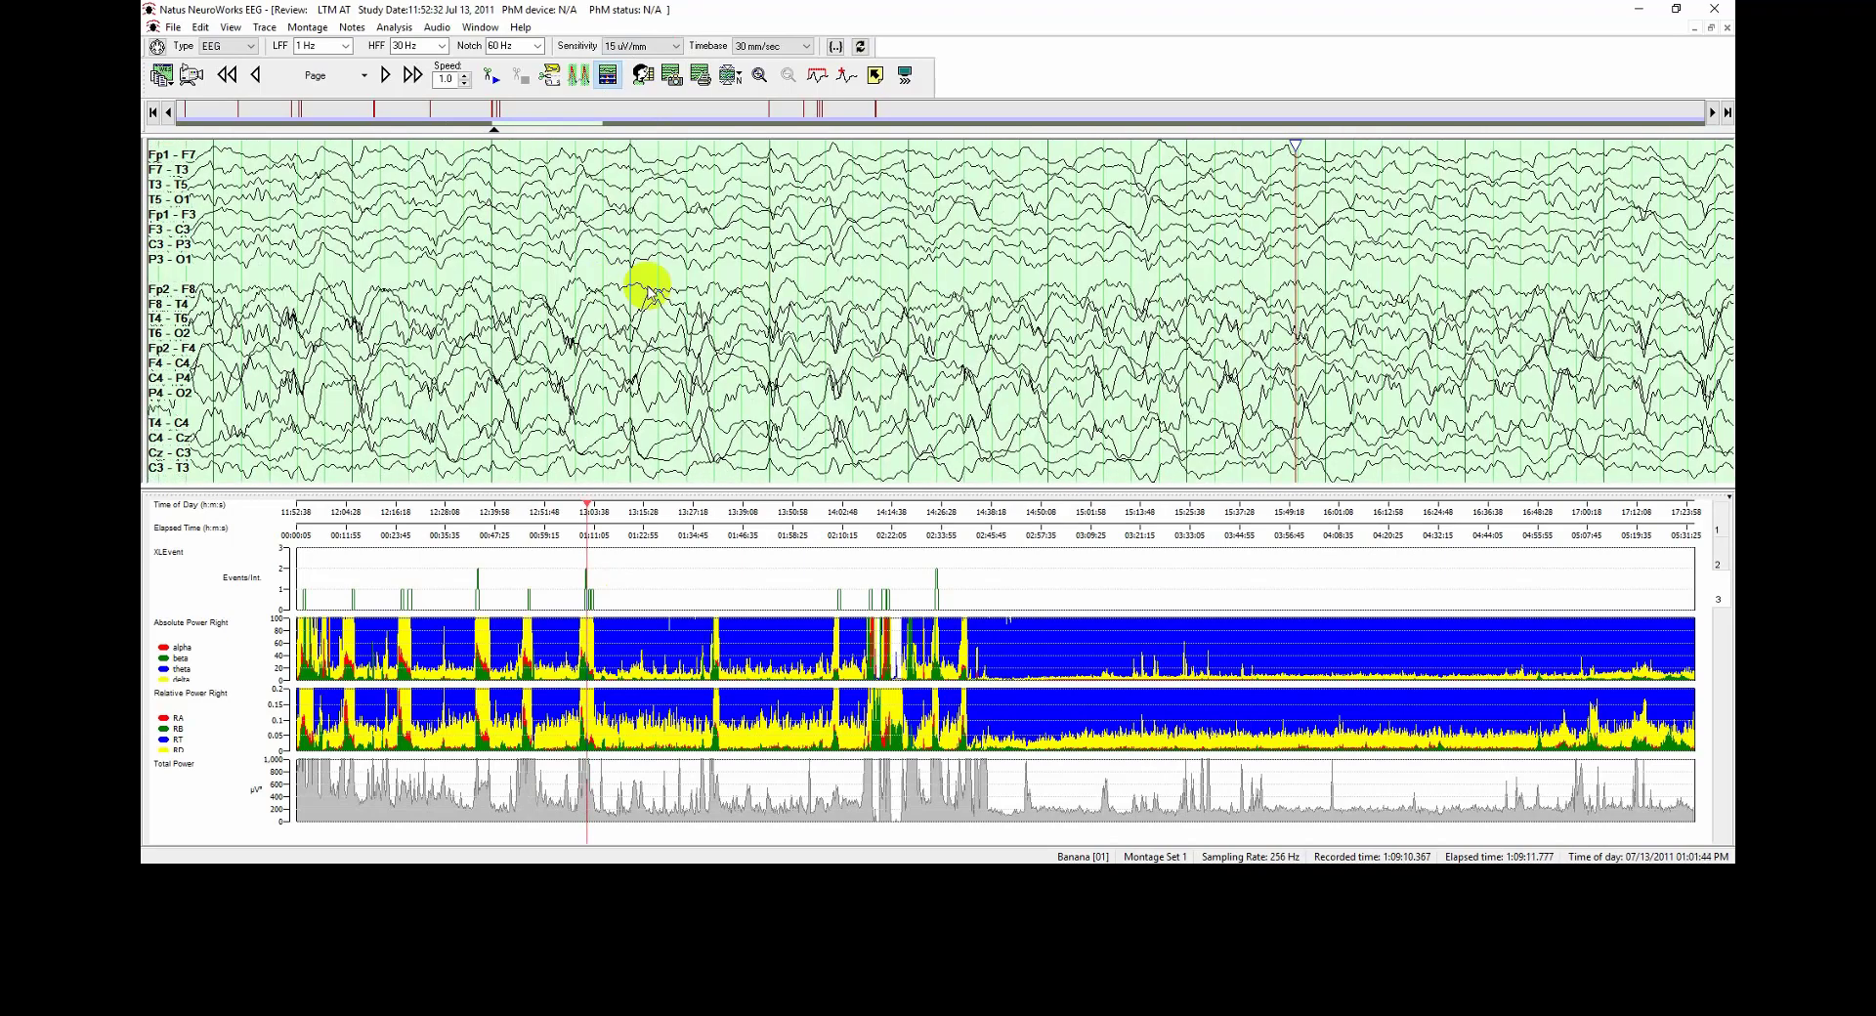
{"action": "left_click", "coordinate": [716, 671]}
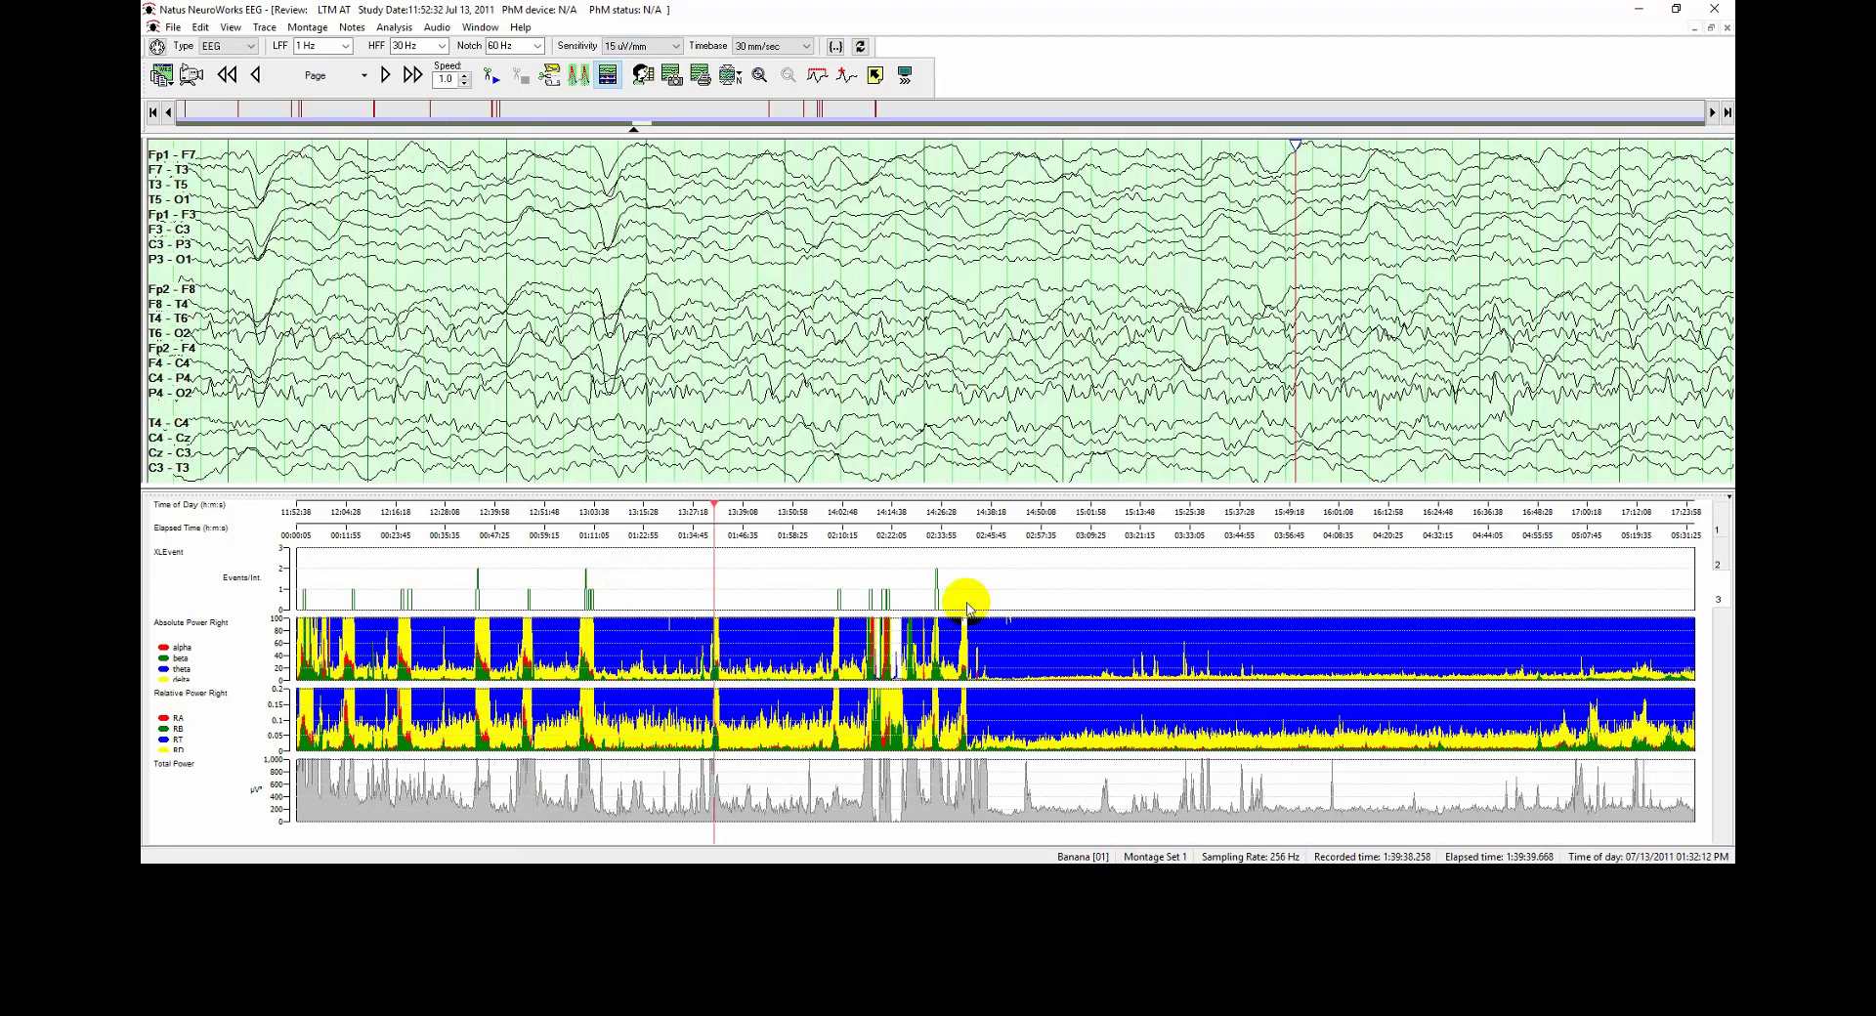
Show the tab 1 DSA spectrograms and jump the EEG to the 3:42:52 PM T3/T5 artifact
{"action": "left_click", "coordinate": [1719, 527]}
{"action": "left_click", "coordinate": [1718, 520]}
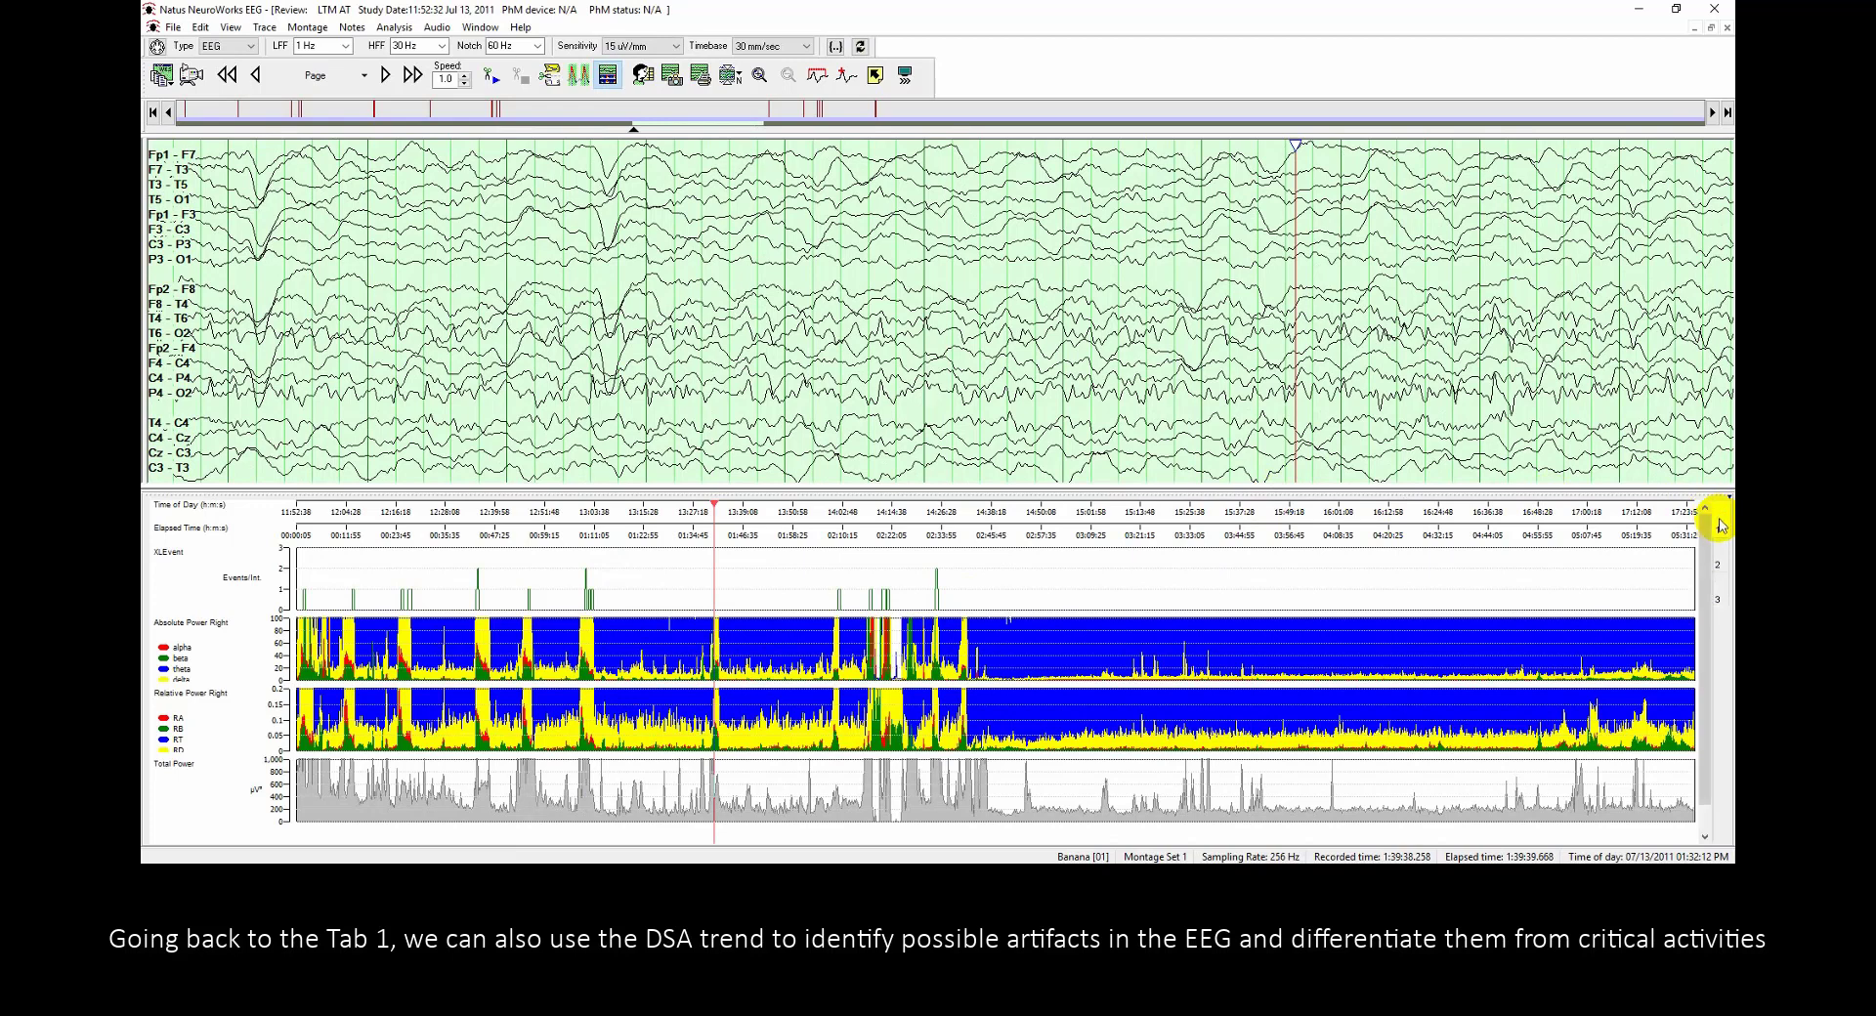
{"action": "left_click", "coordinate": [1720, 526]}
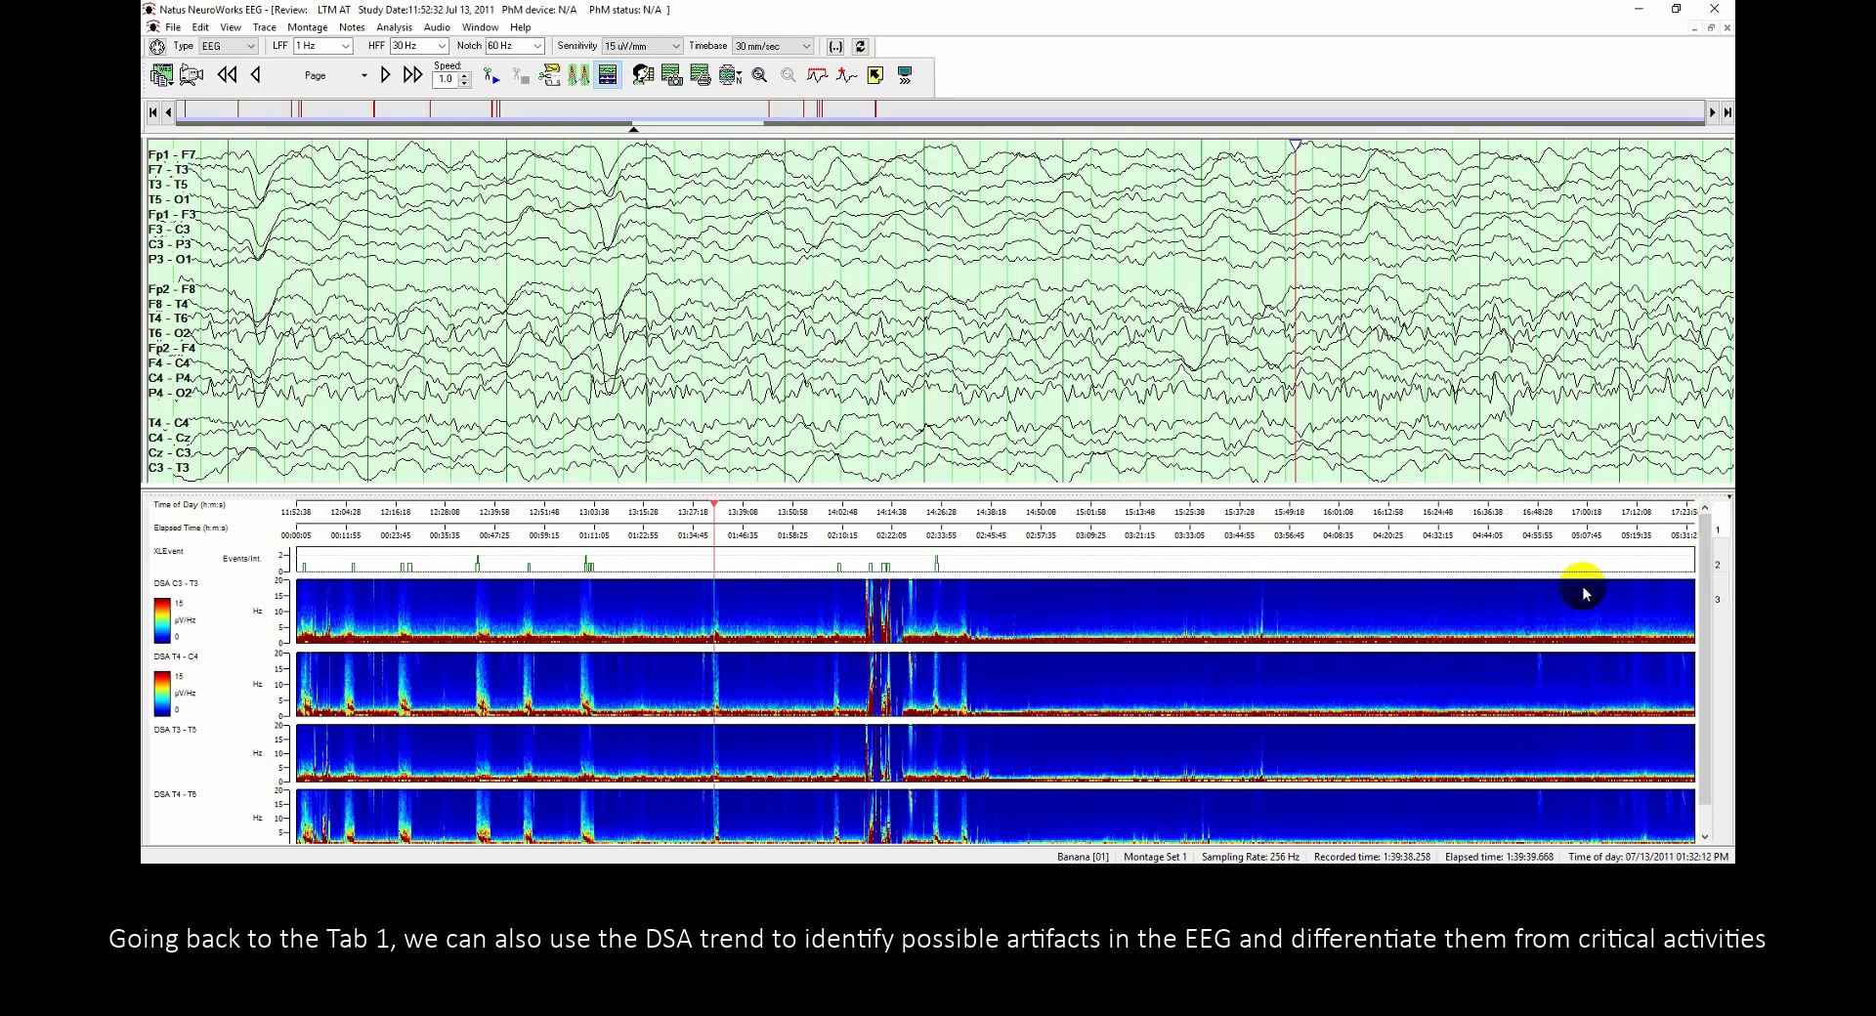
{"action": "left_click", "coordinate": [1262, 641]}
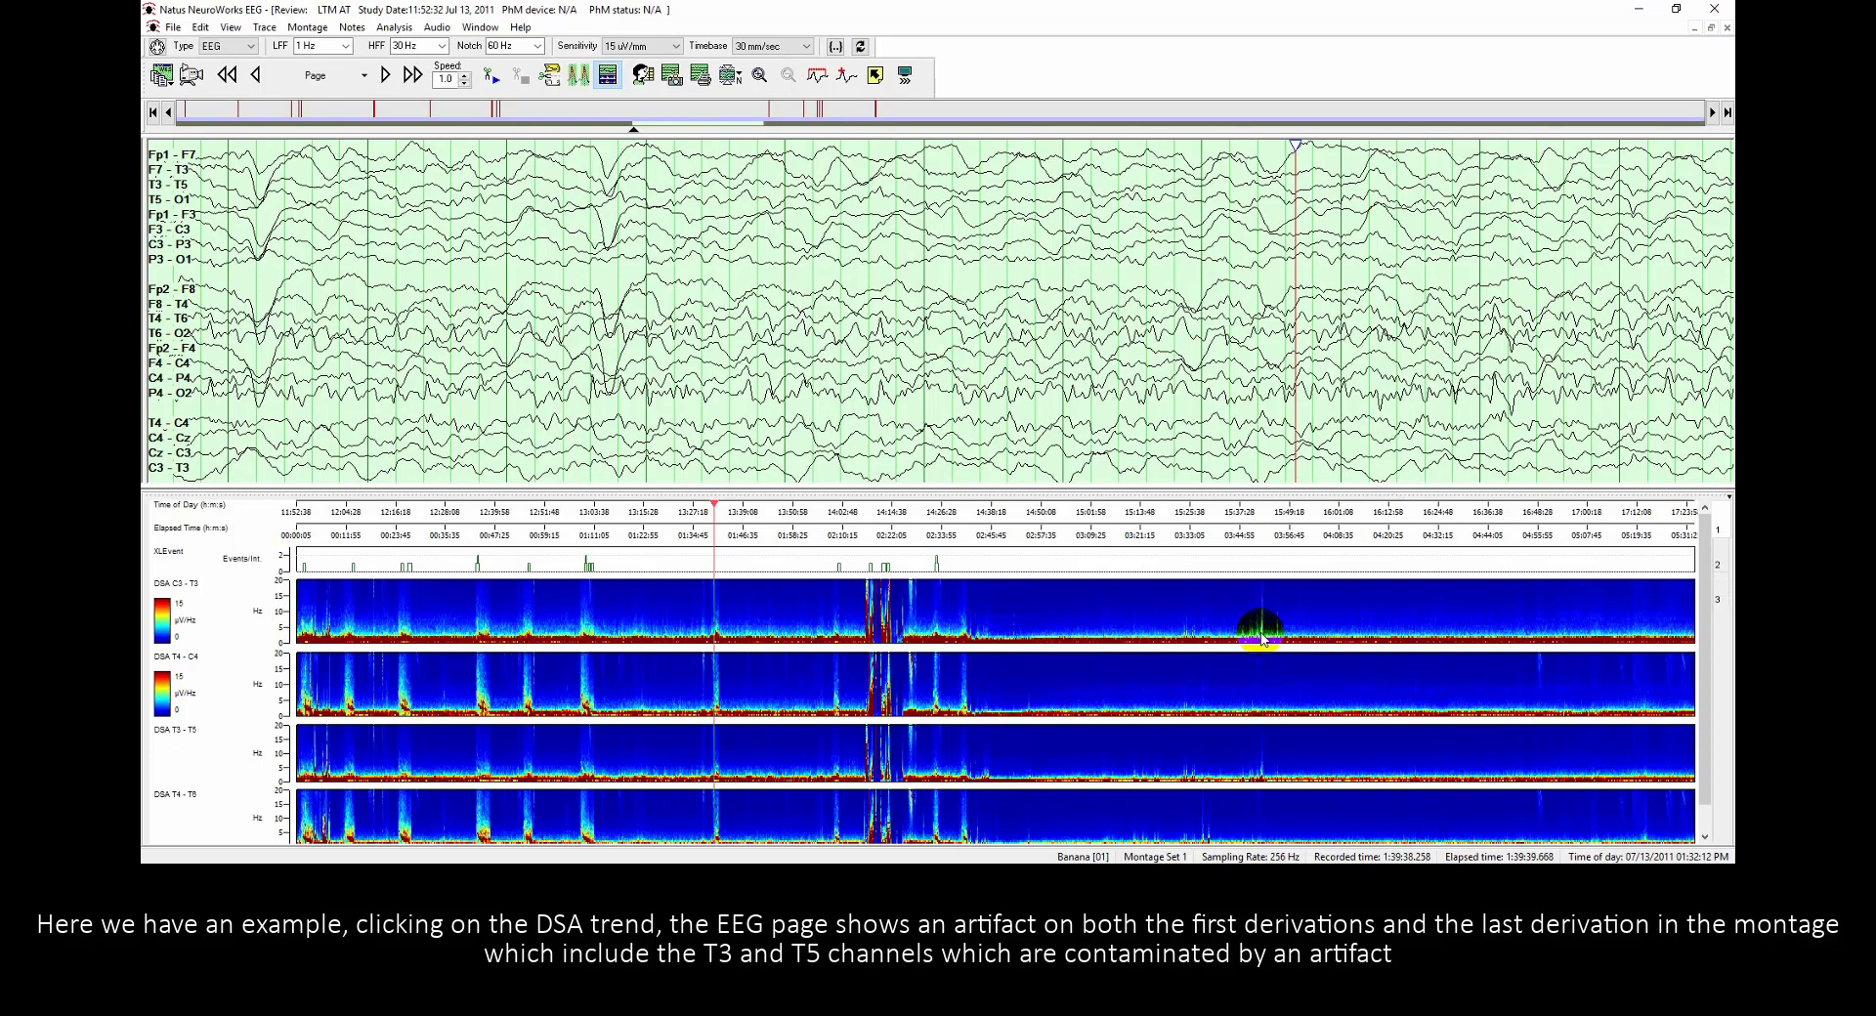
{"action": "left_click", "coordinate": [1262, 637]}
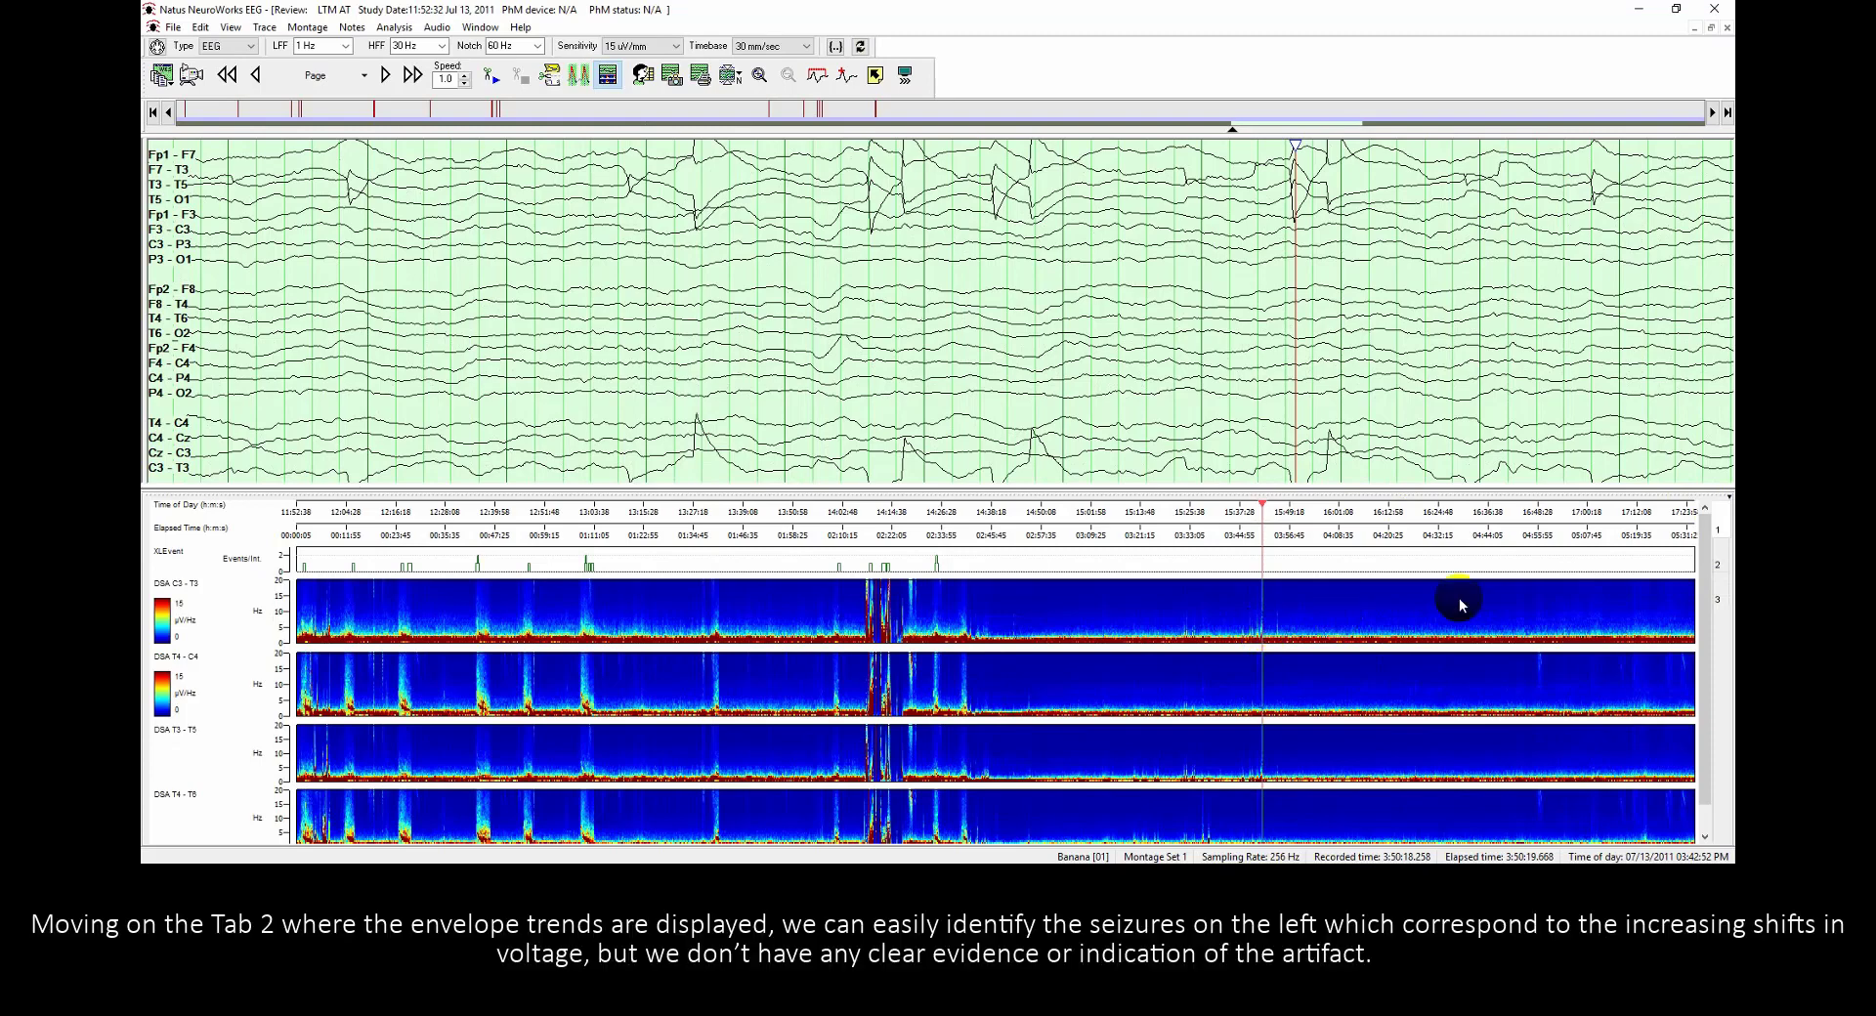
Switch the trend panel to tab 2 to see the C3–T3 and T4–C4 envelopes
{"action": "left_click", "coordinate": [1723, 562]}
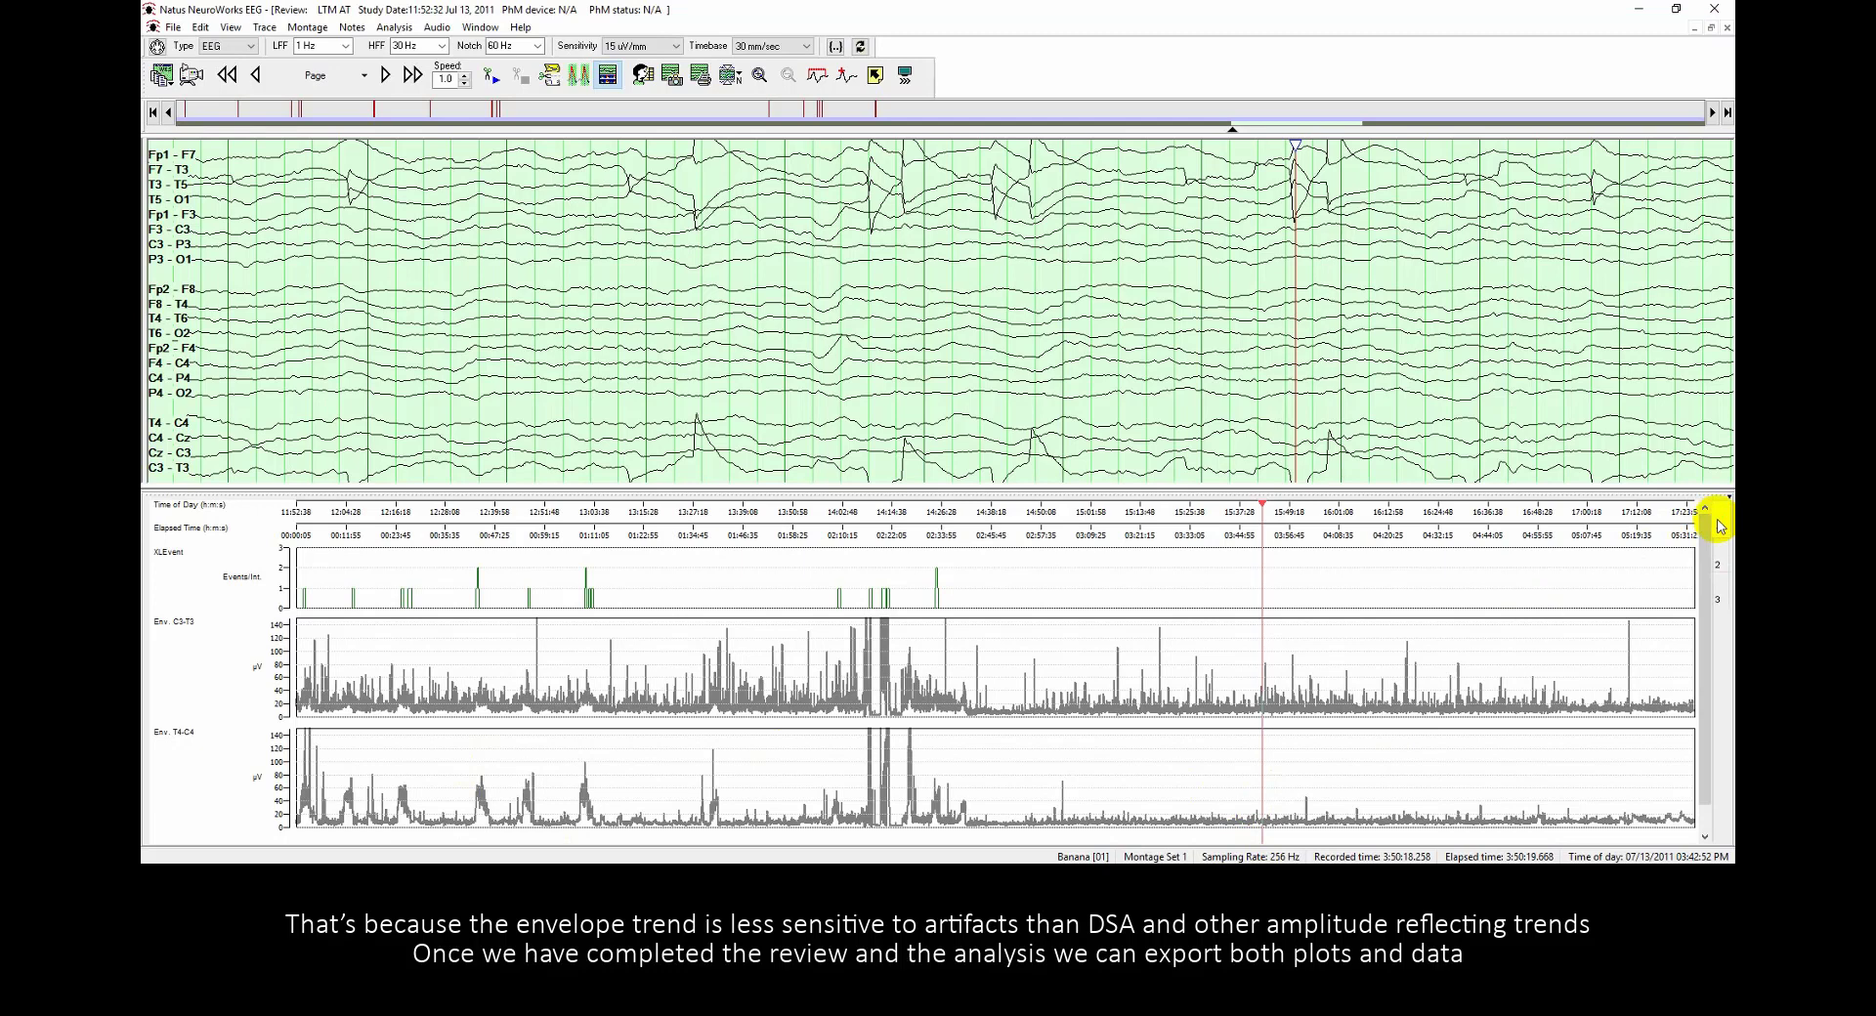
Return to tab 1 and copy DSA C3 - T3 to the clipboard via Export Plot
{"action": "left_click", "coordinate": [1719, 528]}
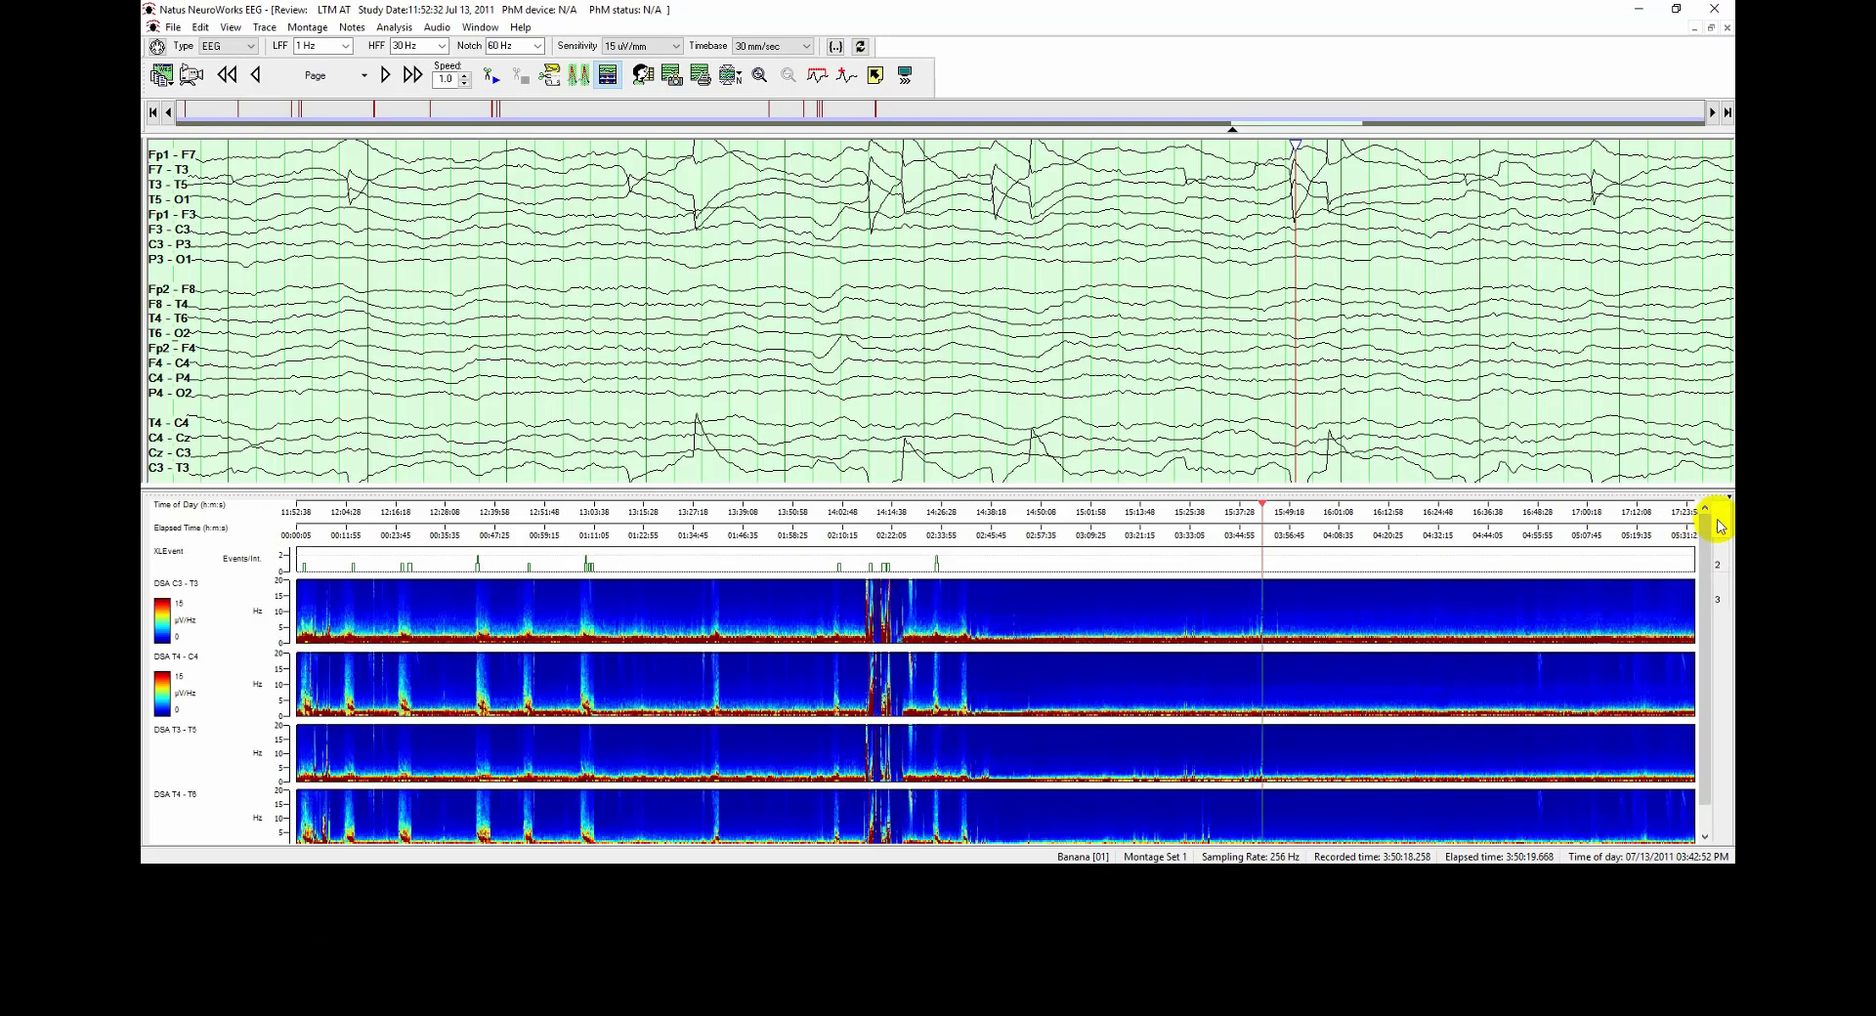
{"action": "right_click", "coordinate": [743, 631]}
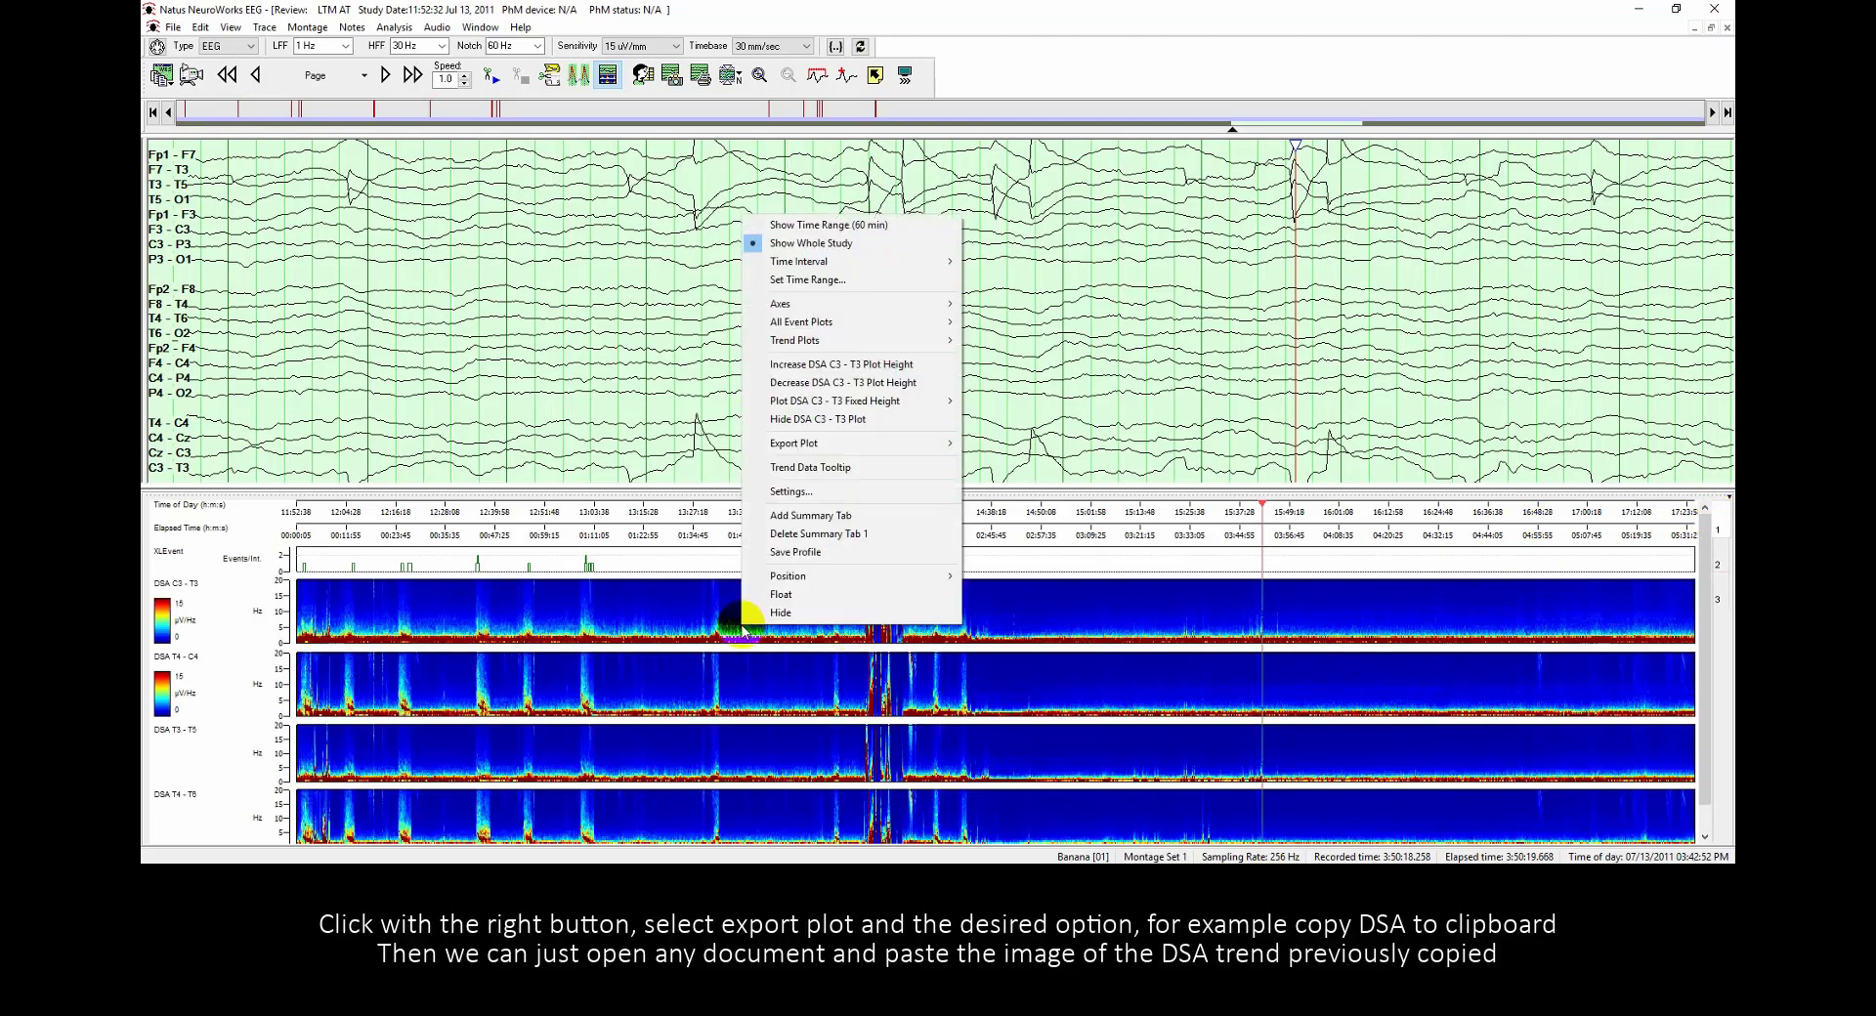
{"action": "mouse_move", "coordinate": [873, 451]}
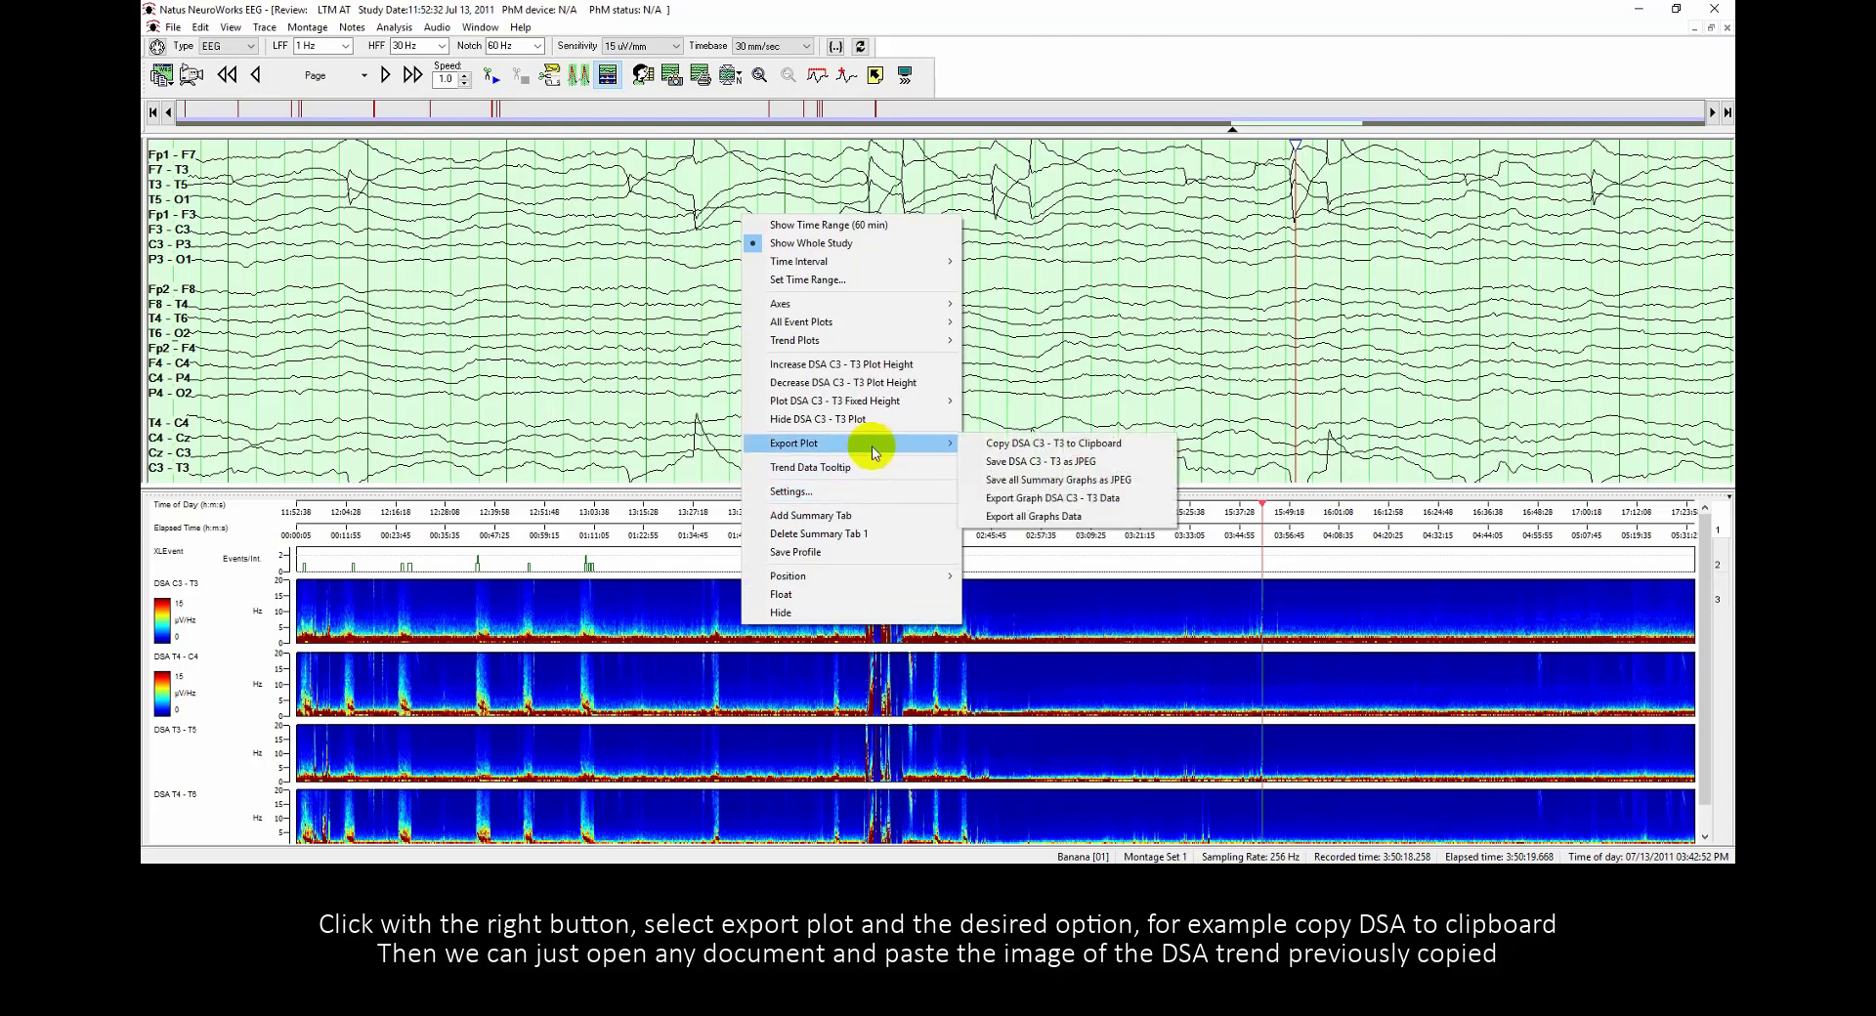
{"action": "left_click", "coordinate": [973, 445]}
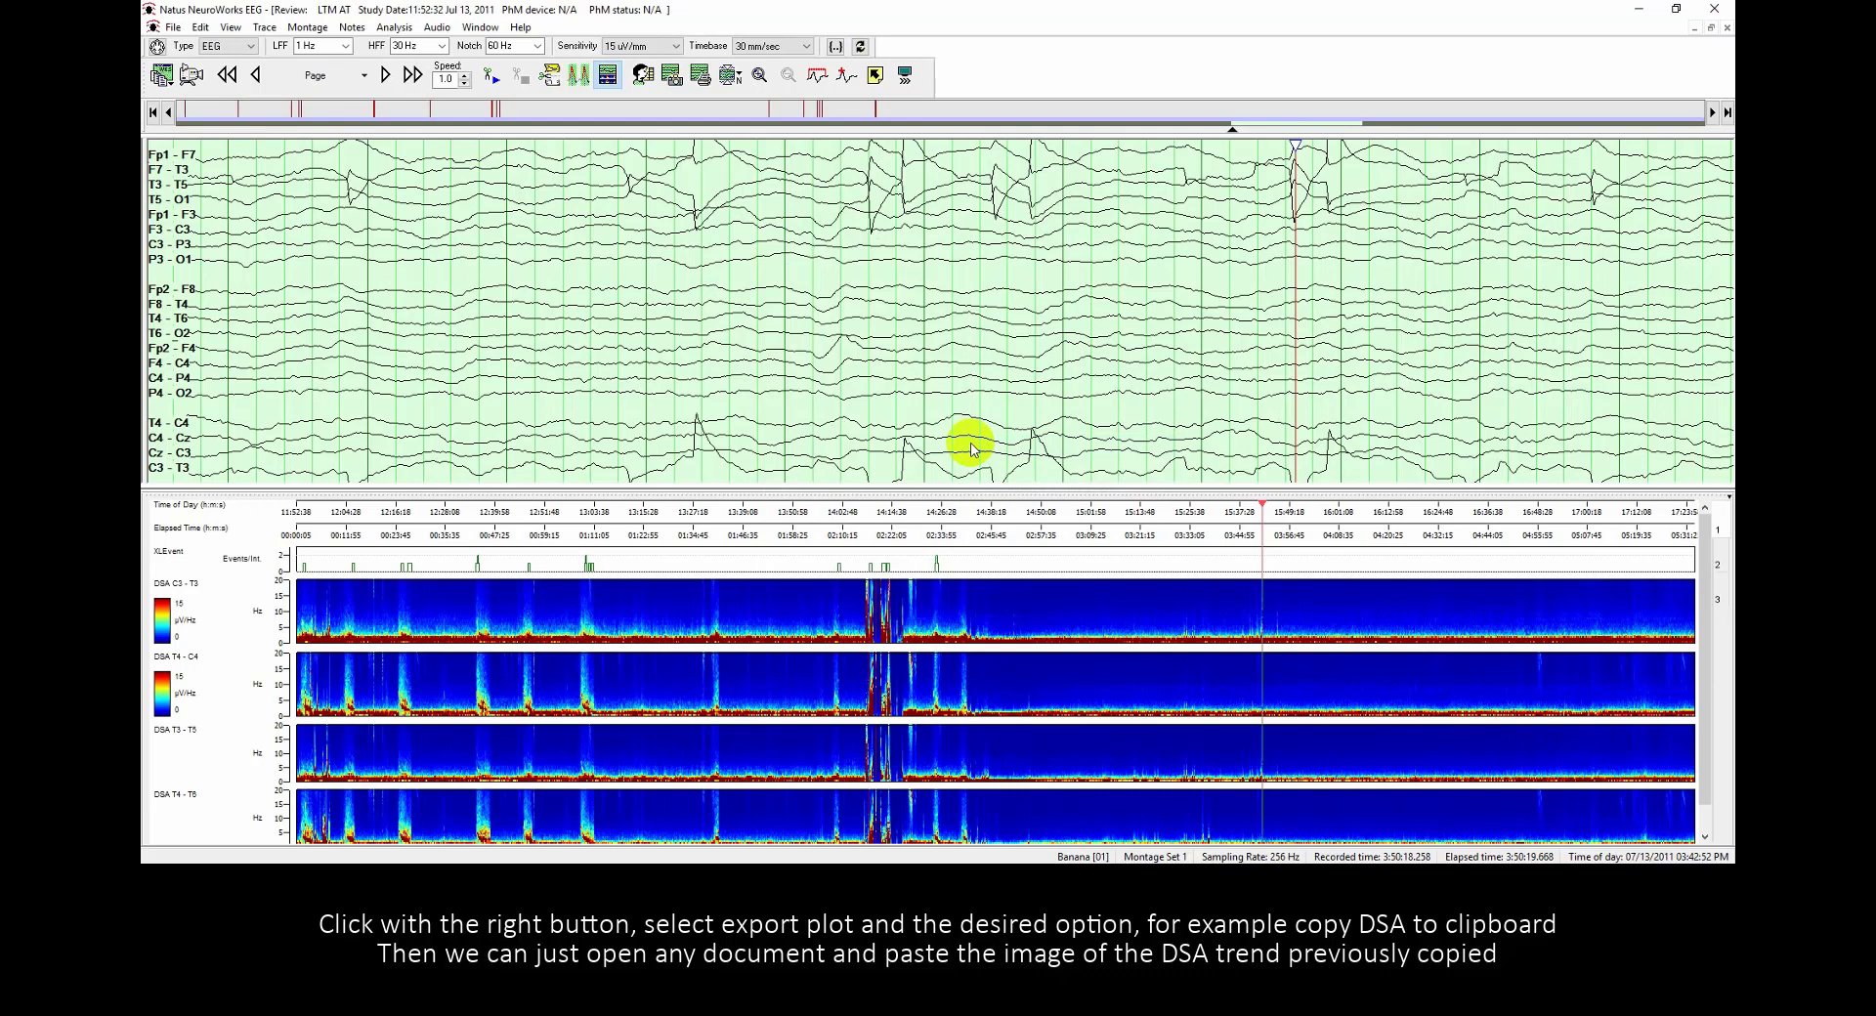
Paste the DSA C3–T3 image into the blank Word document as a picture, then minimize Word
{"action": "key", "text": "alt+Tab"}
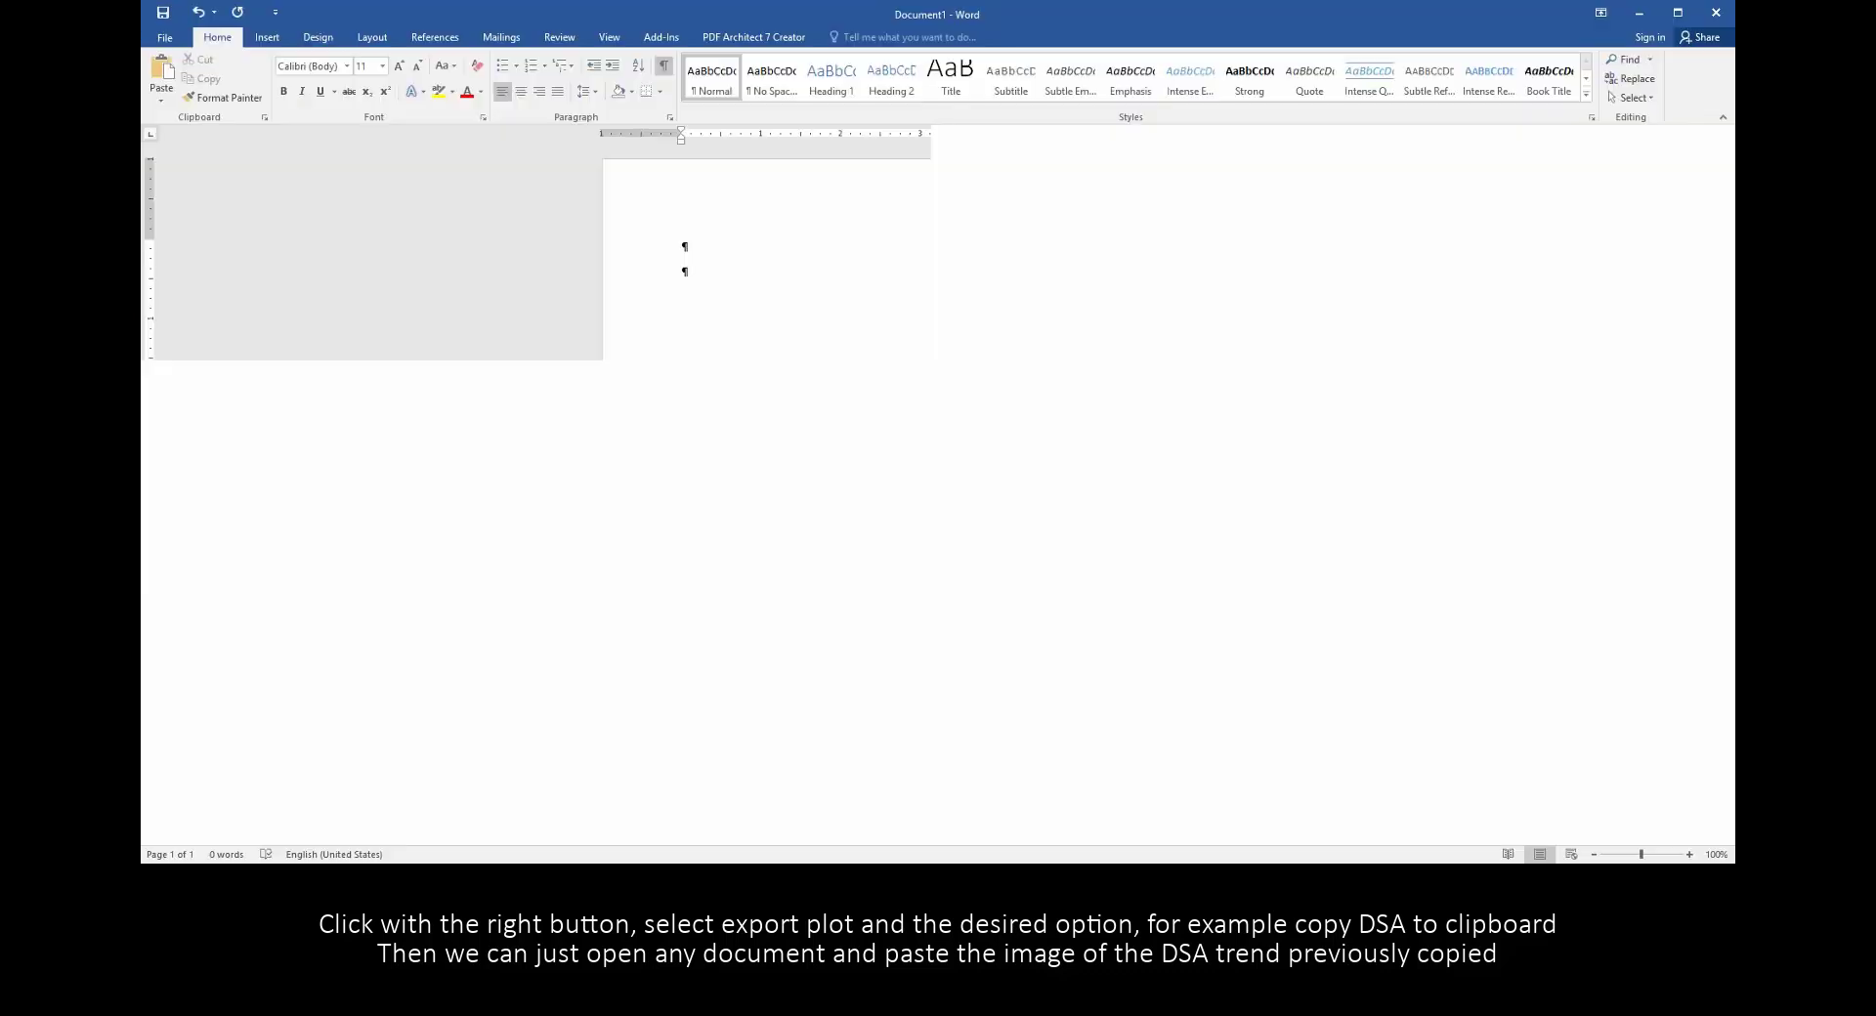
{"action": "right_click", "coordinate": [704, 247]}
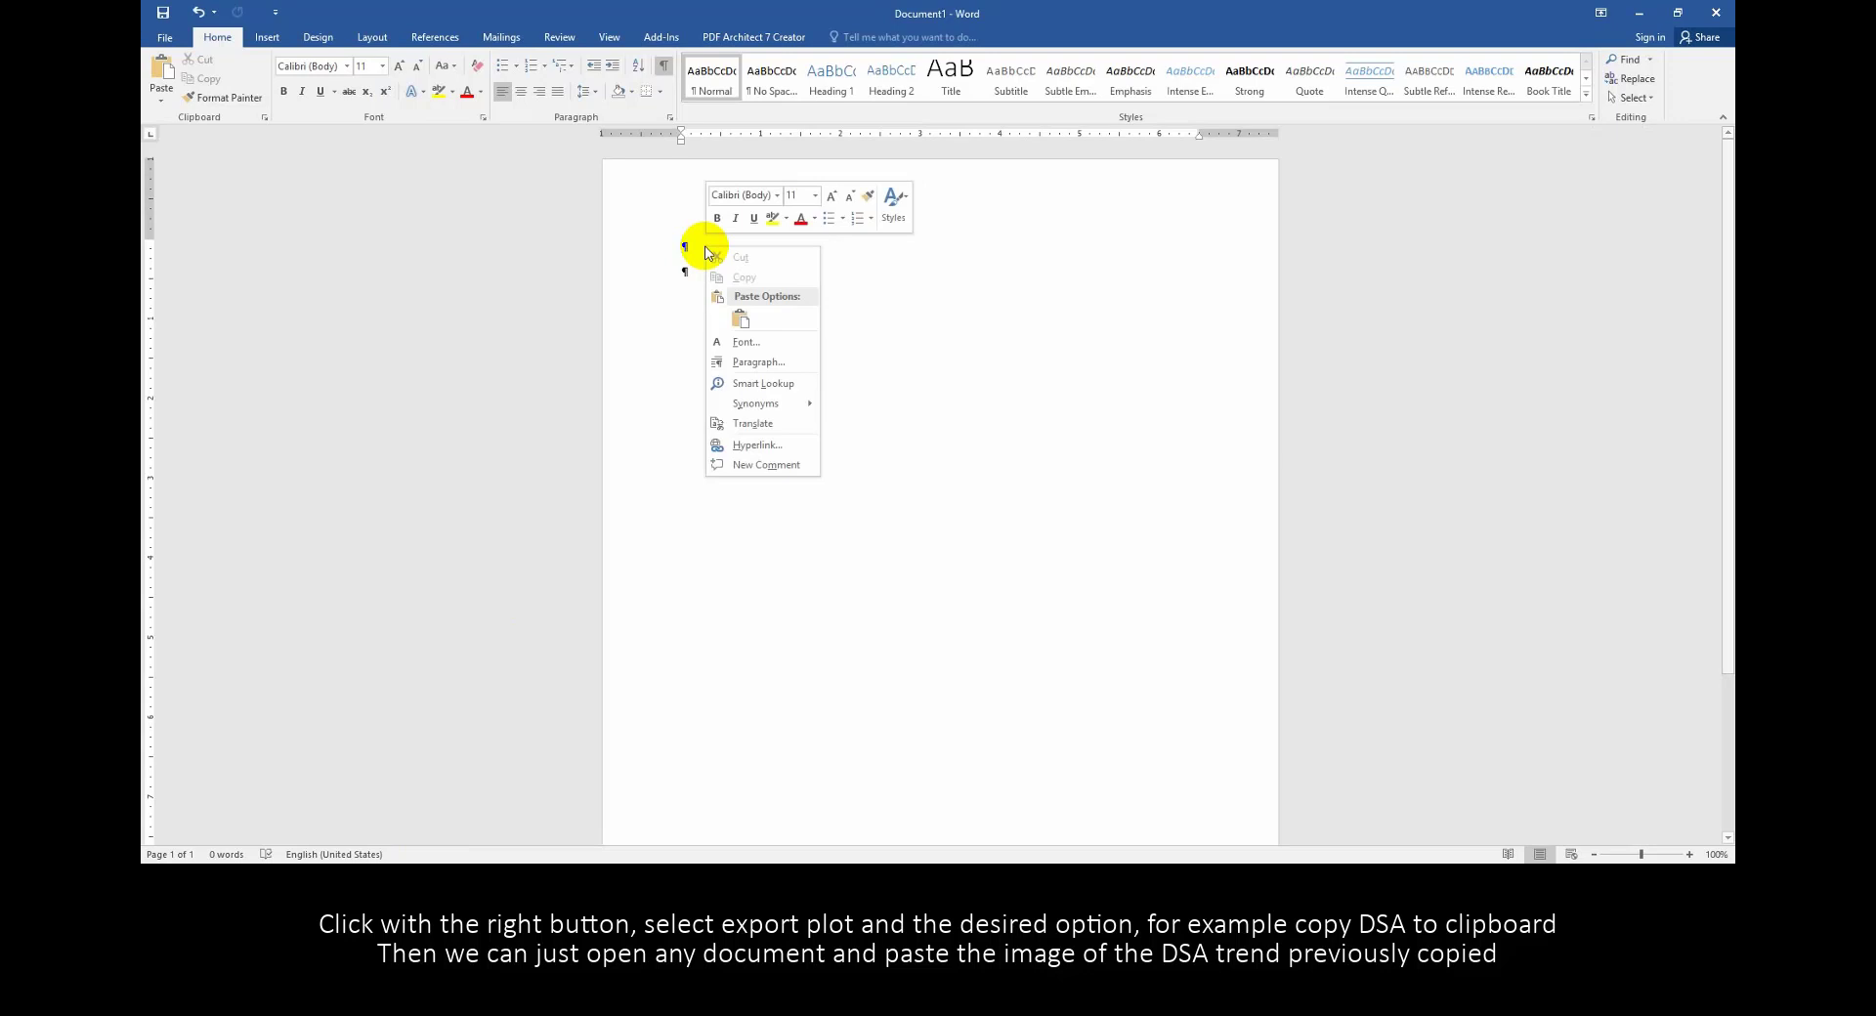
{"action": "left_click", "coordinate": [742, 322]}
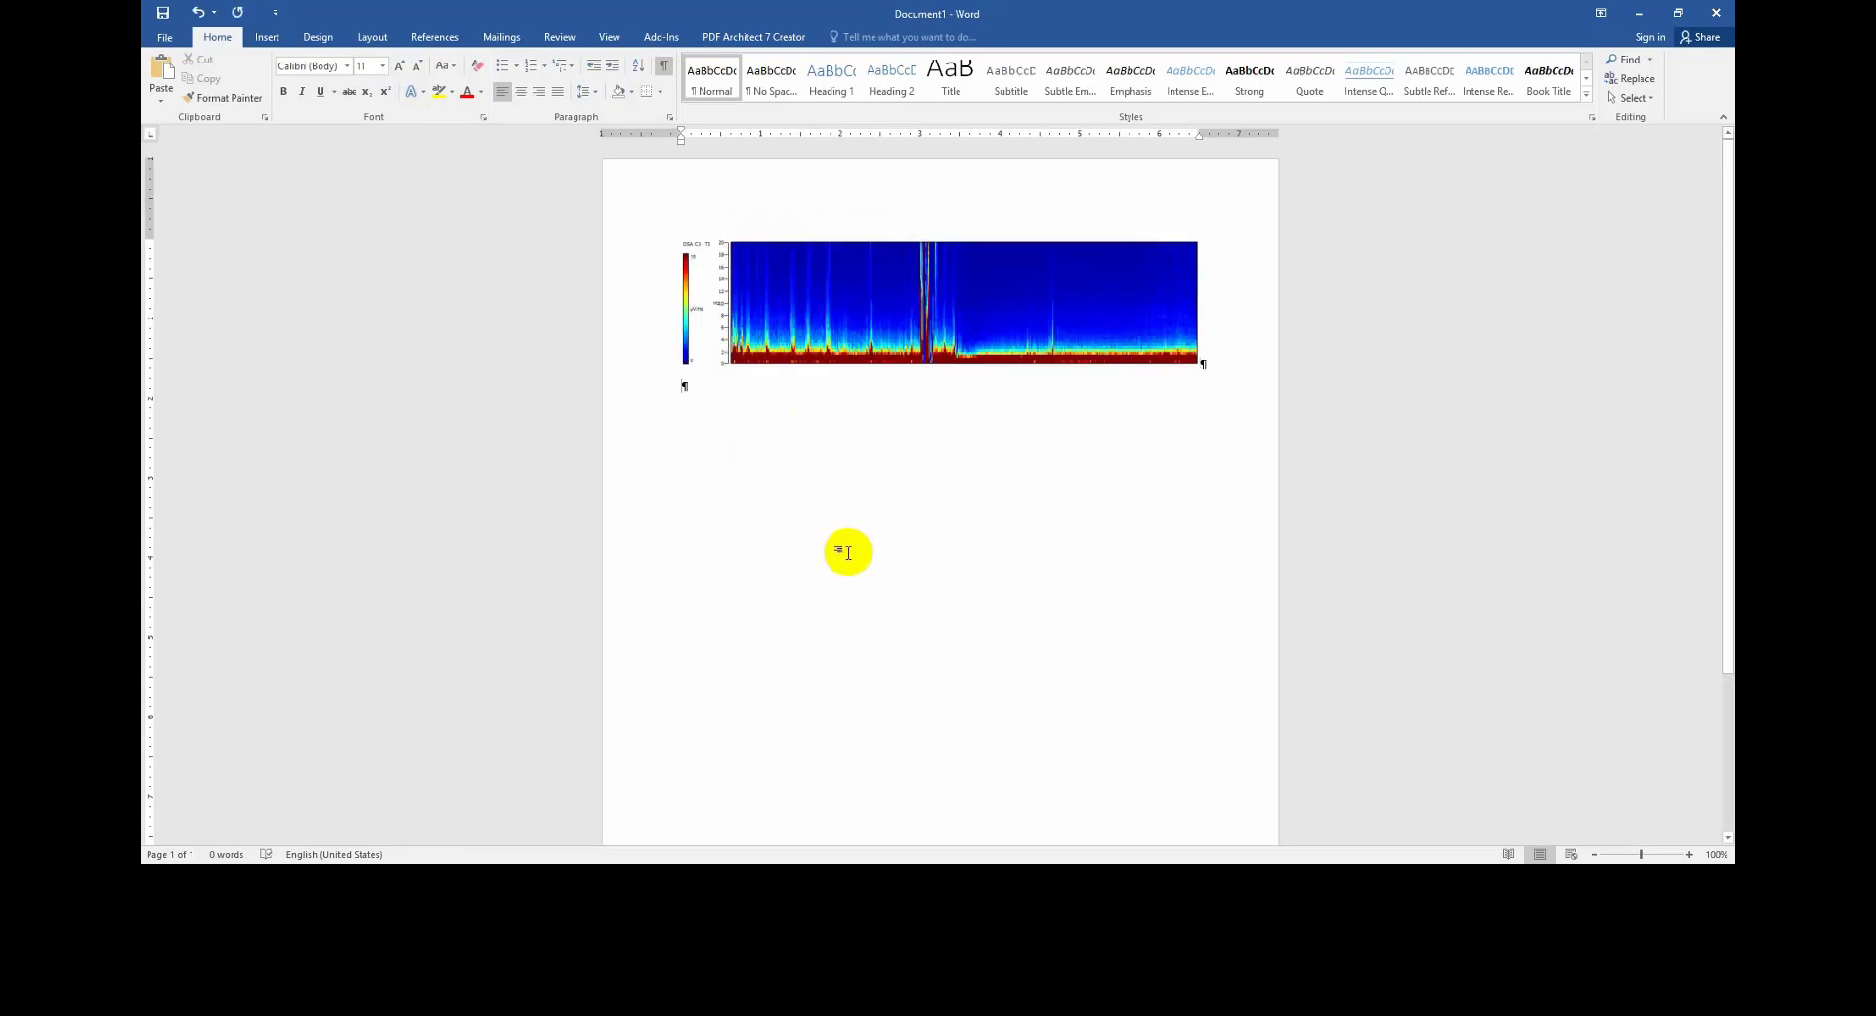
{"action": "left_click", "coordinate": [1640, 15]}
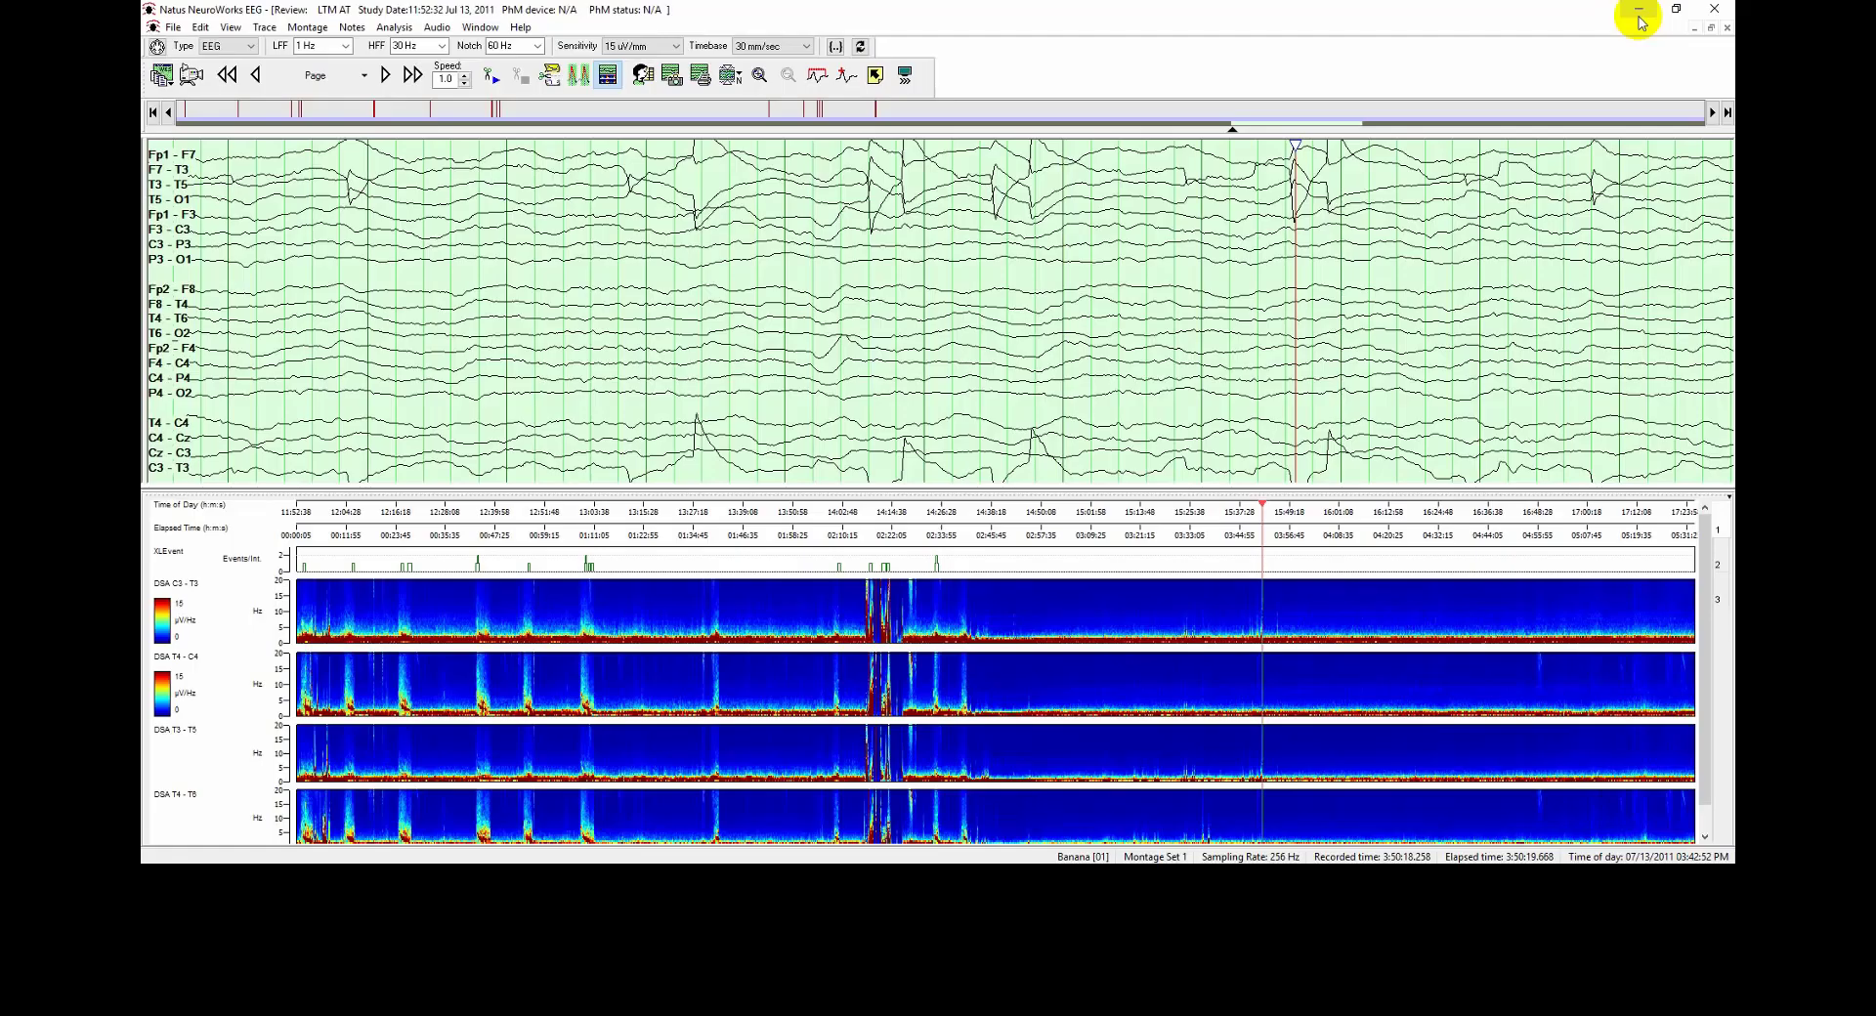
Export the DSA C3 - T3 graph data as 'DSA C3 - T3.csv' on the Desktop
{"action": "right_click", "coordinate": [394, 611]}
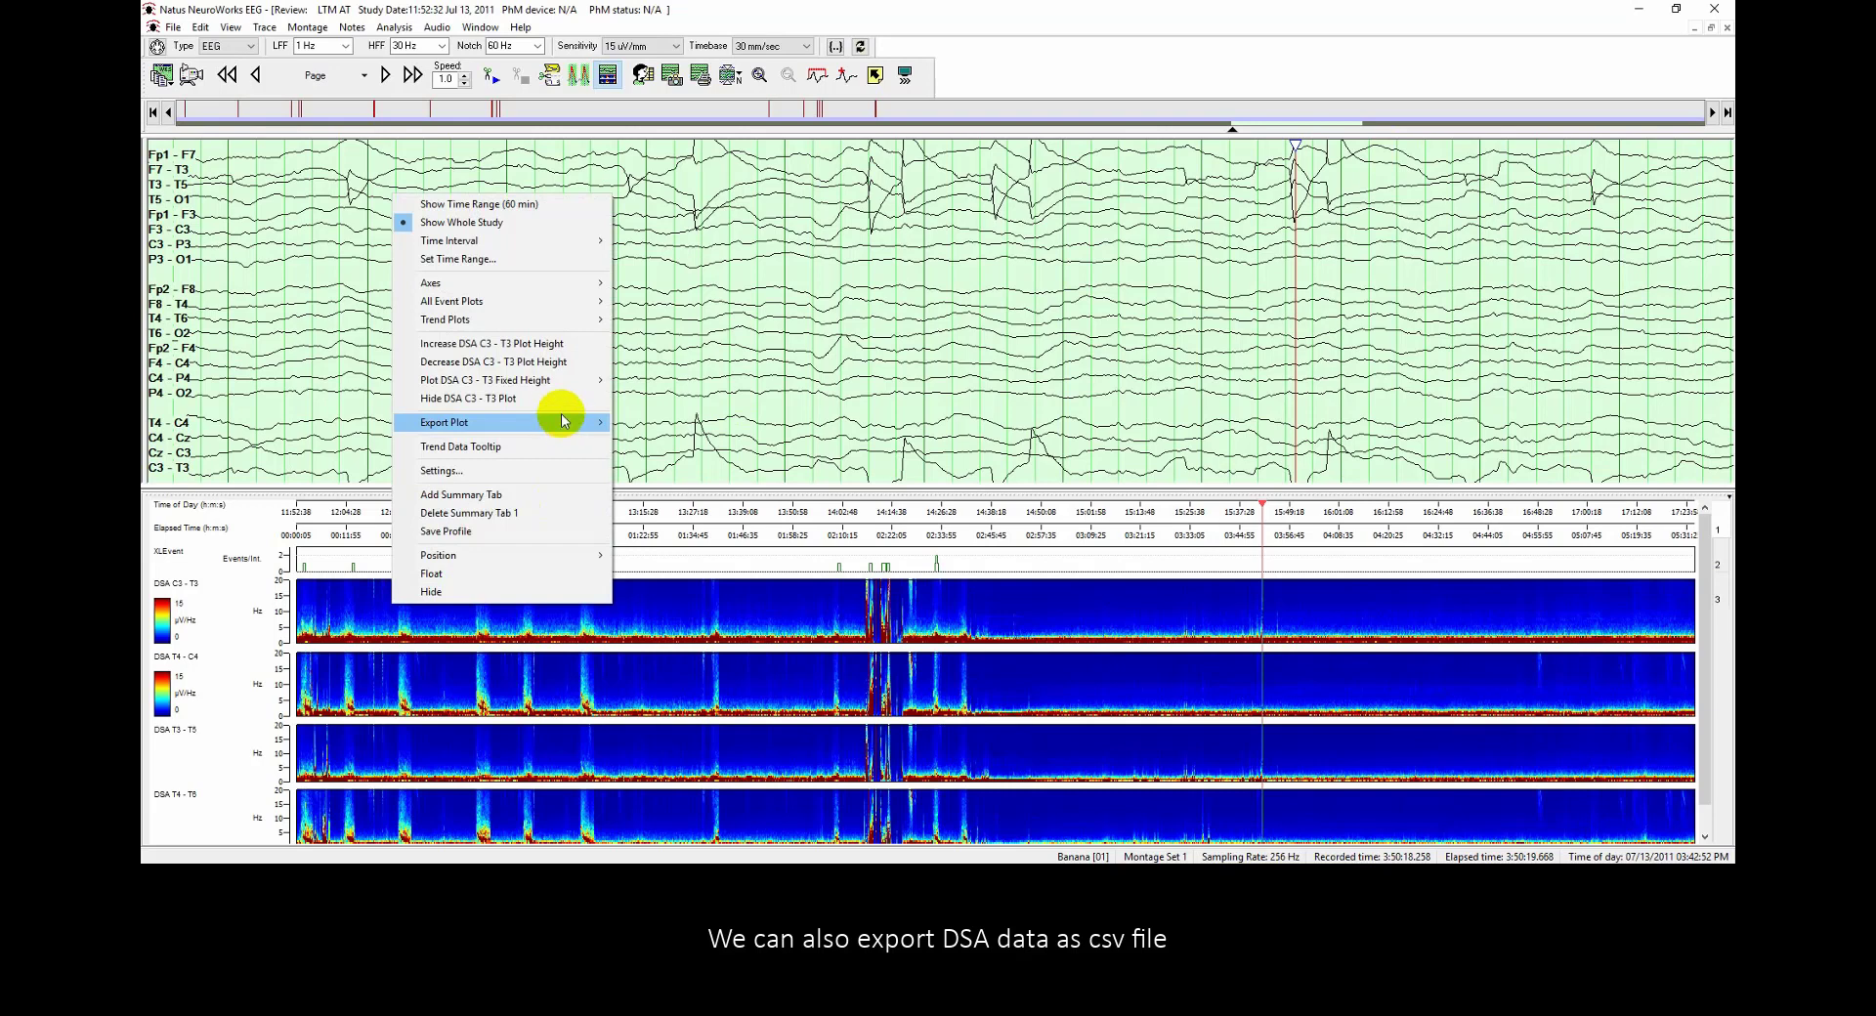
{"action": "mouse_move", "coordinate": [564, 426]}
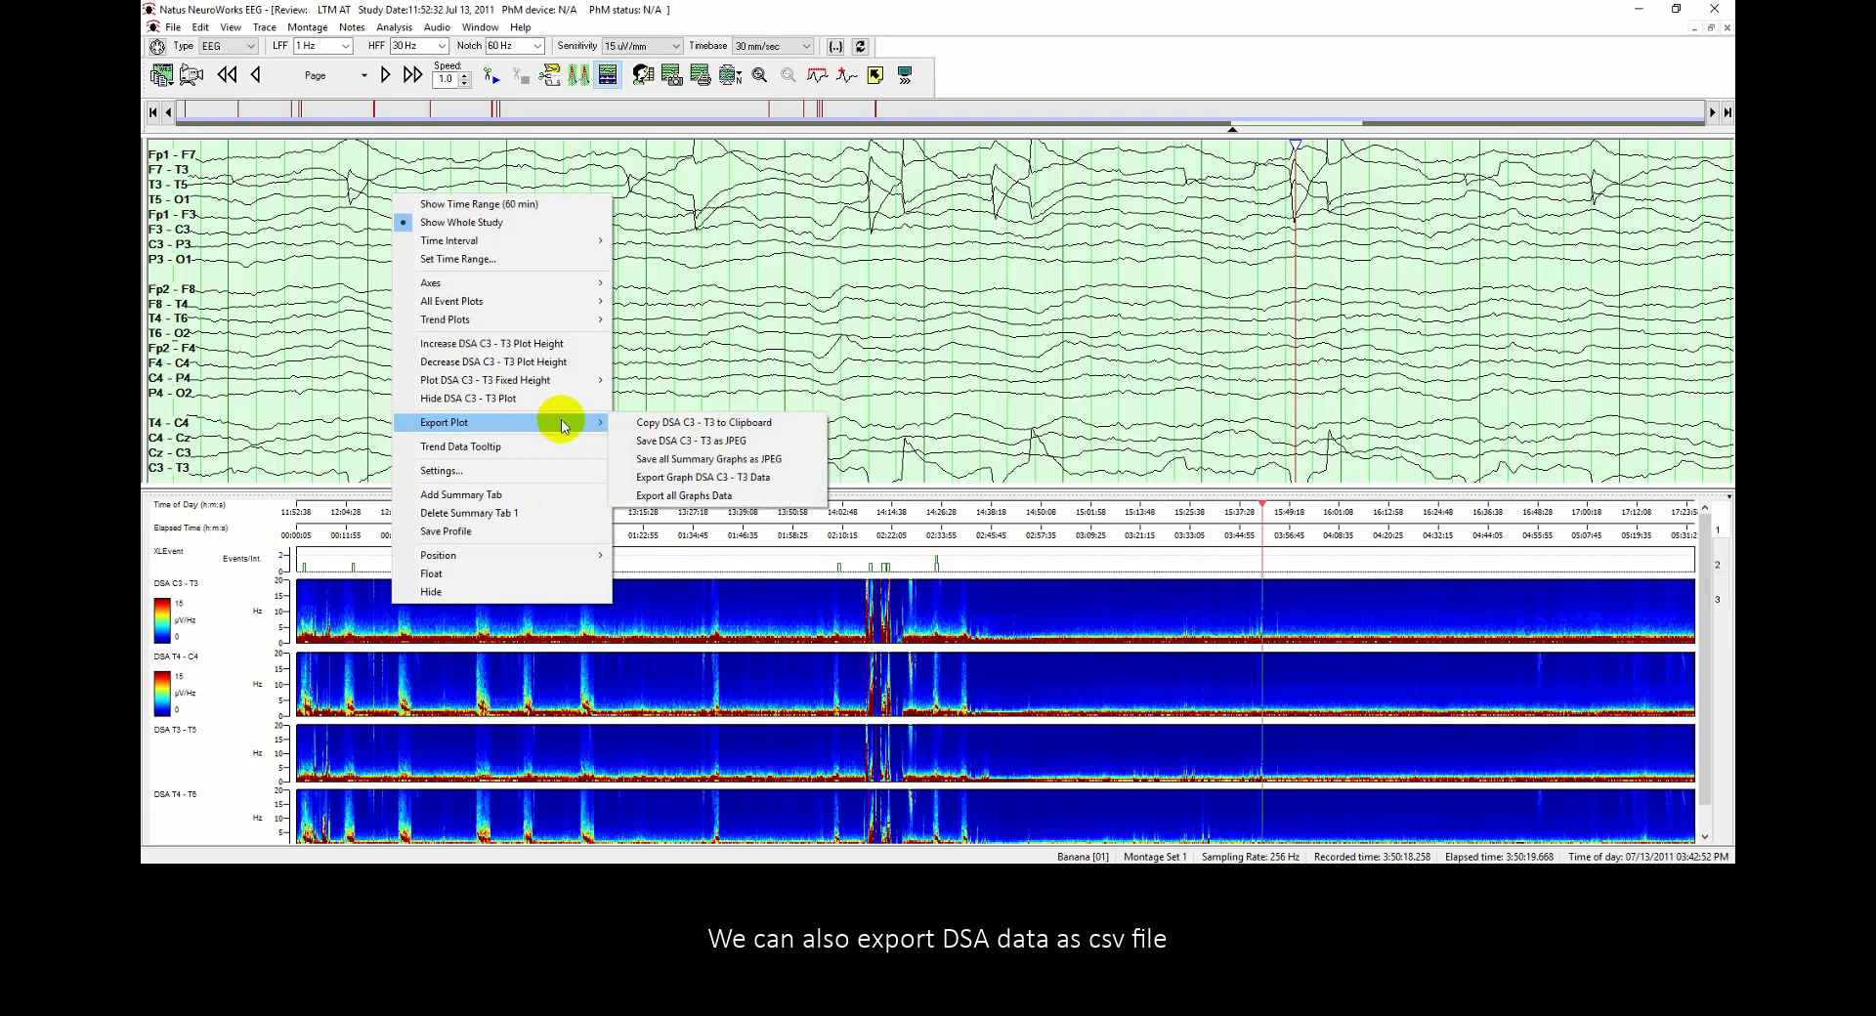
{"action": "left_click", "coordinate": [709, 478]}
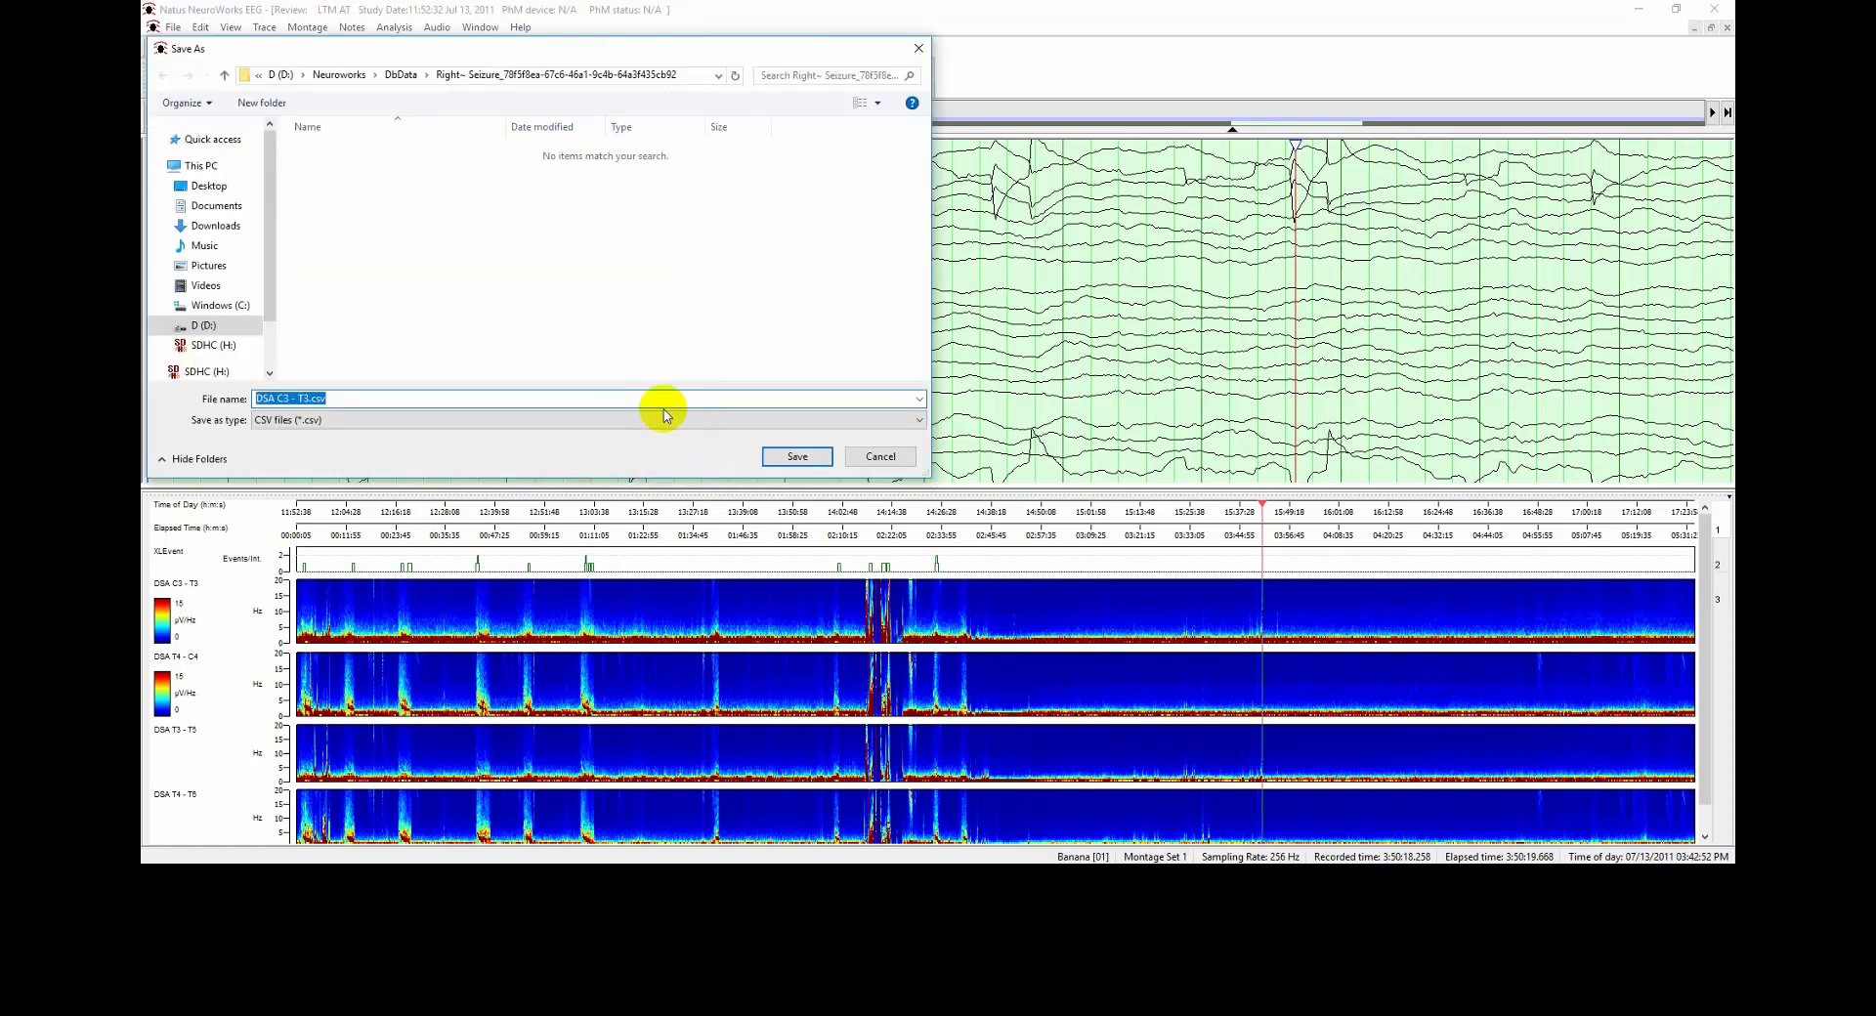
{"action": "left_click", "coordinate": [217, 187]}
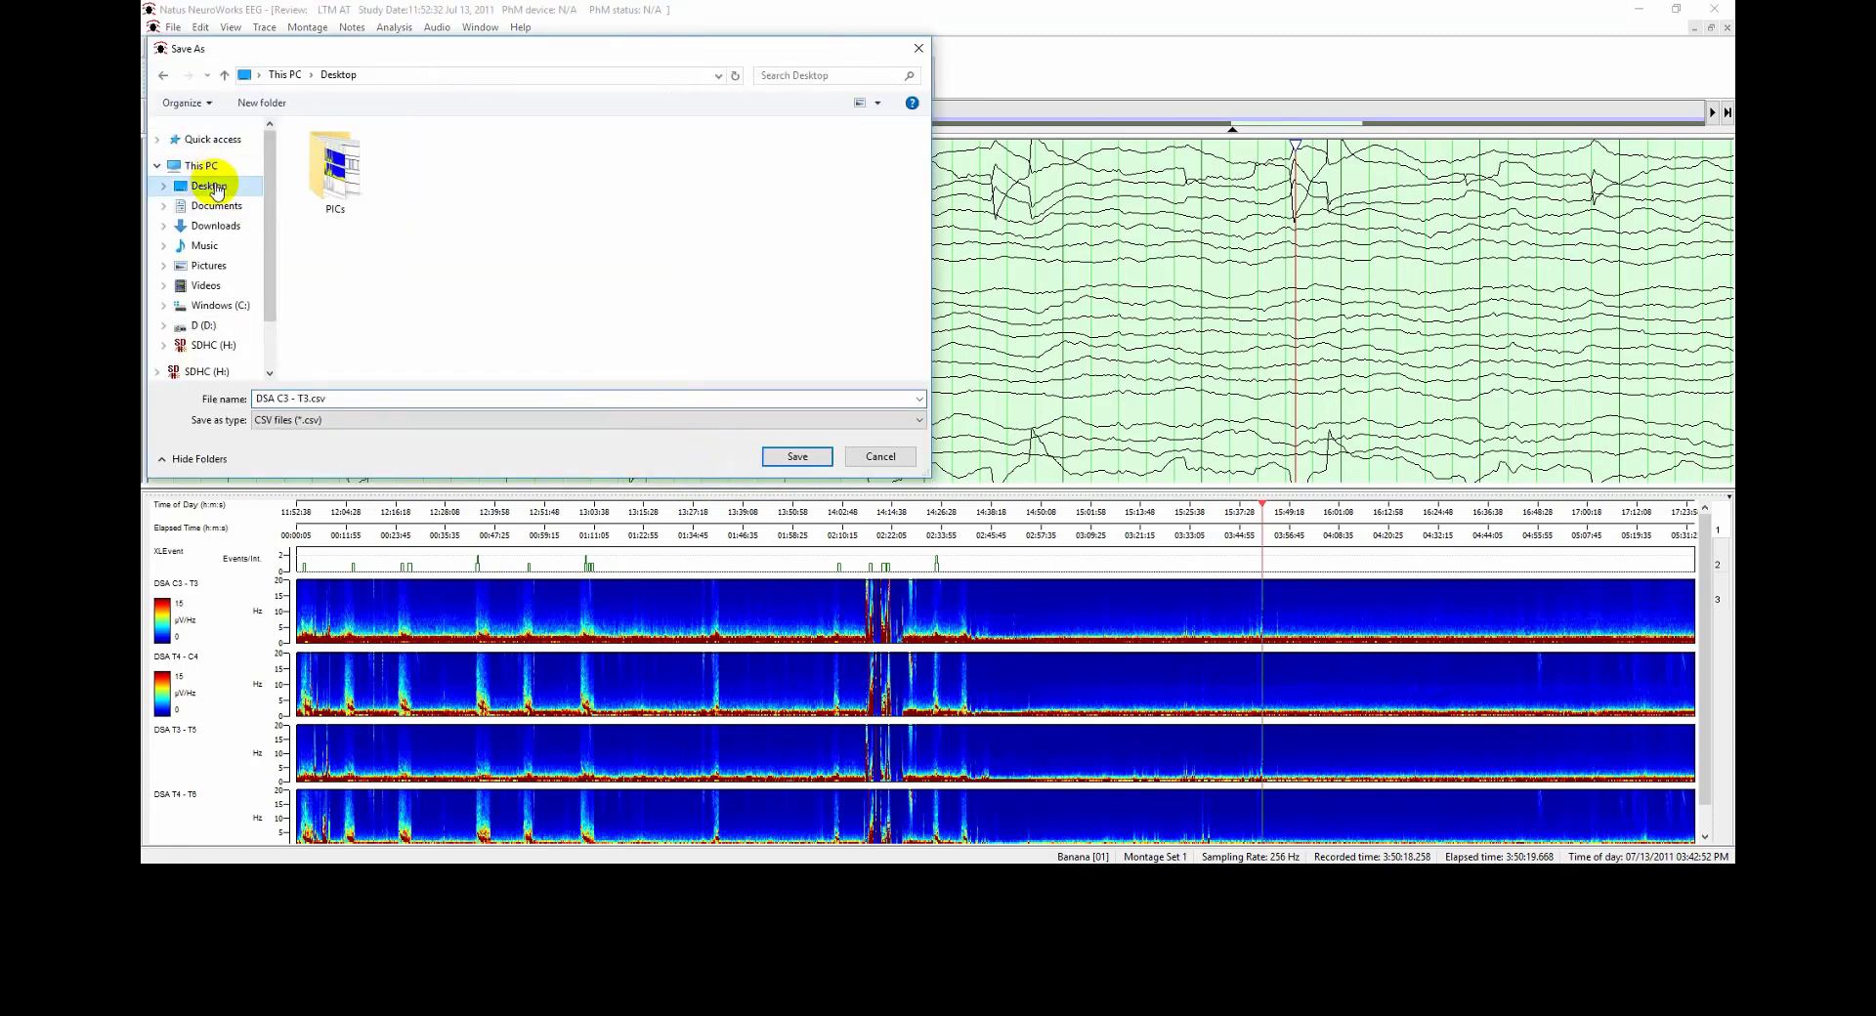
{"action": "left_click", "coordinate": [793, 456]}
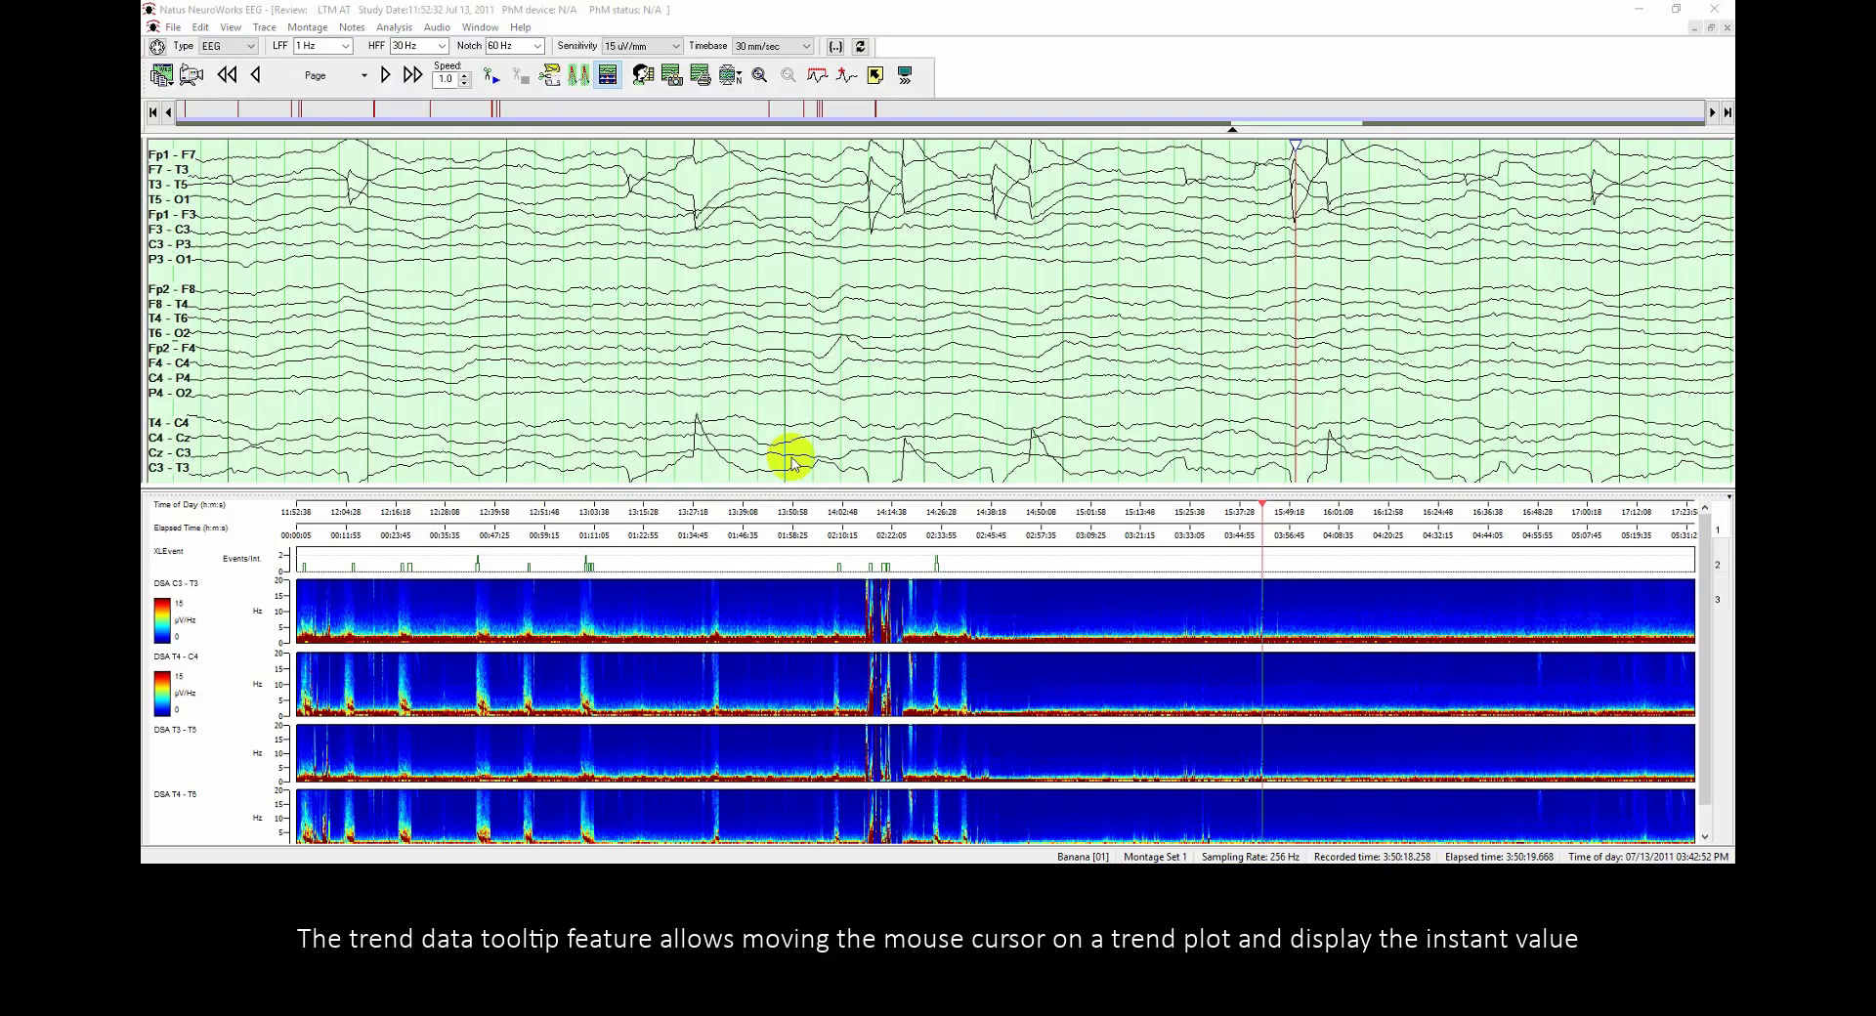
On the envelope trends tab, enable Trend Data Tooltip to read a plot's values, then disable it
{"action": "left_click", "coordinate": [1723, 567]}
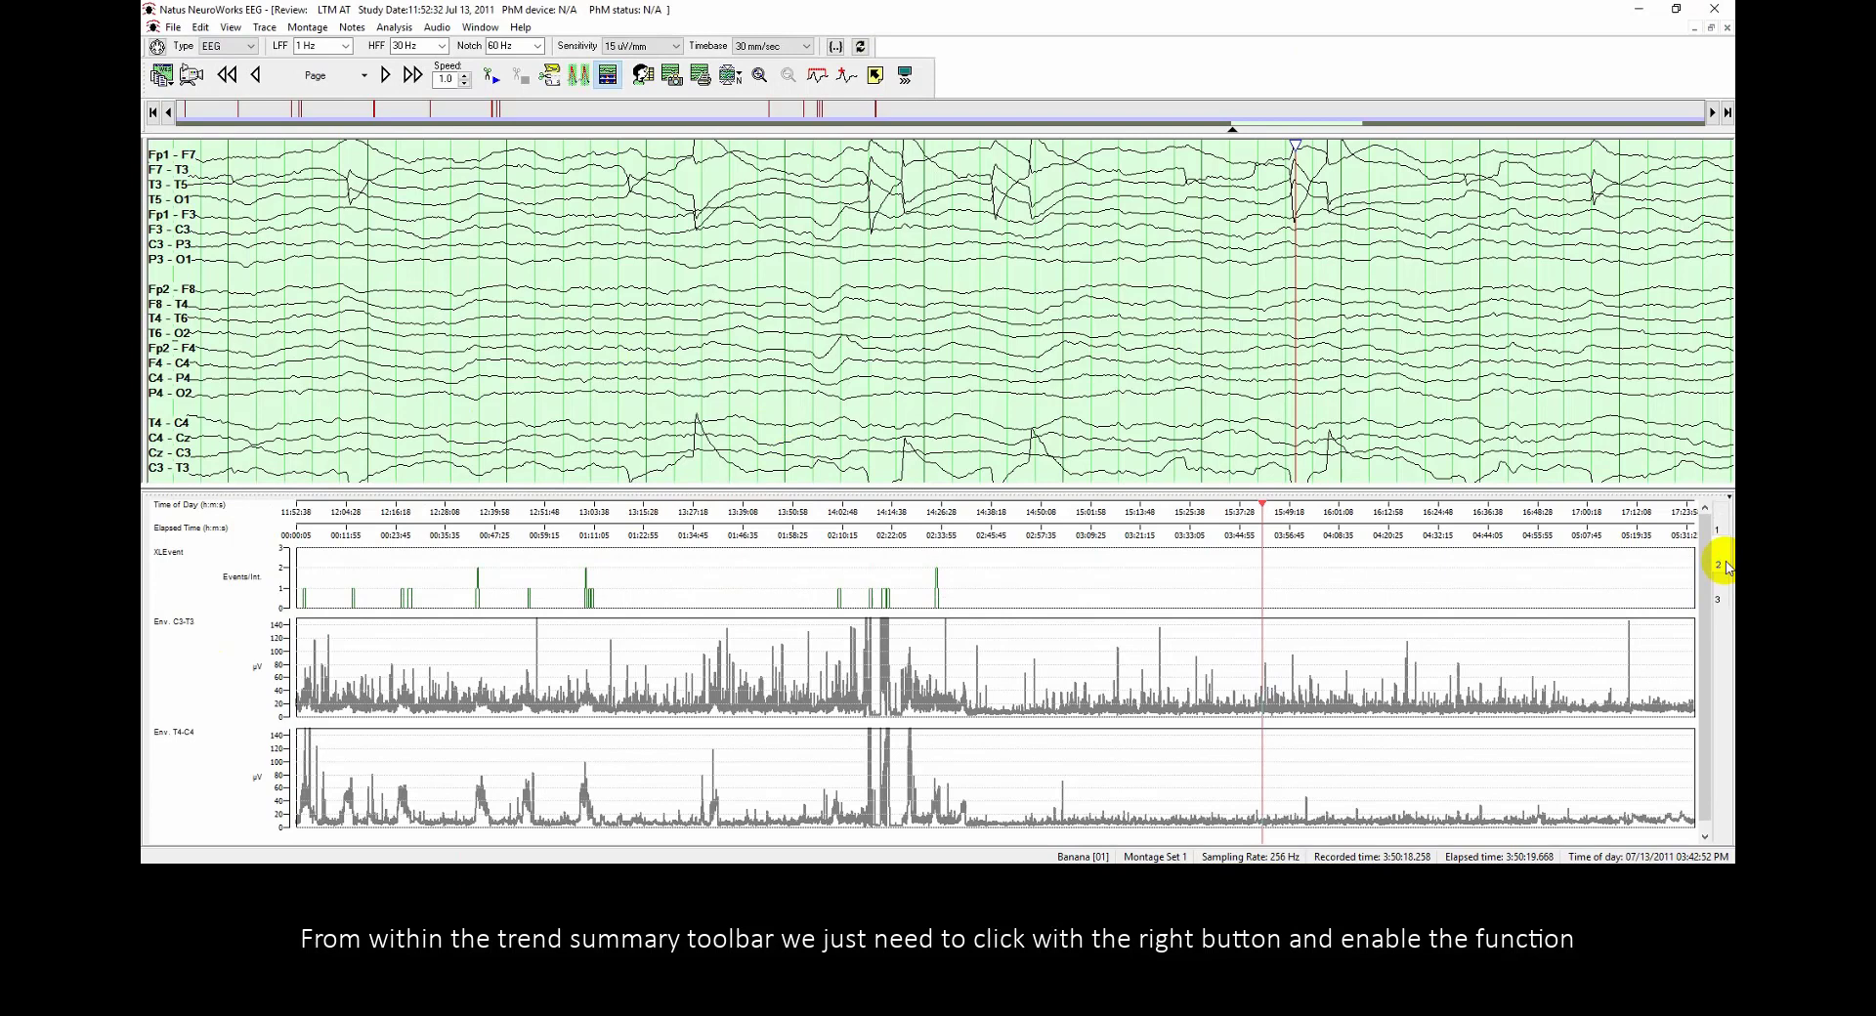
{"action": "right_click", "coordinate": [420, 694]}
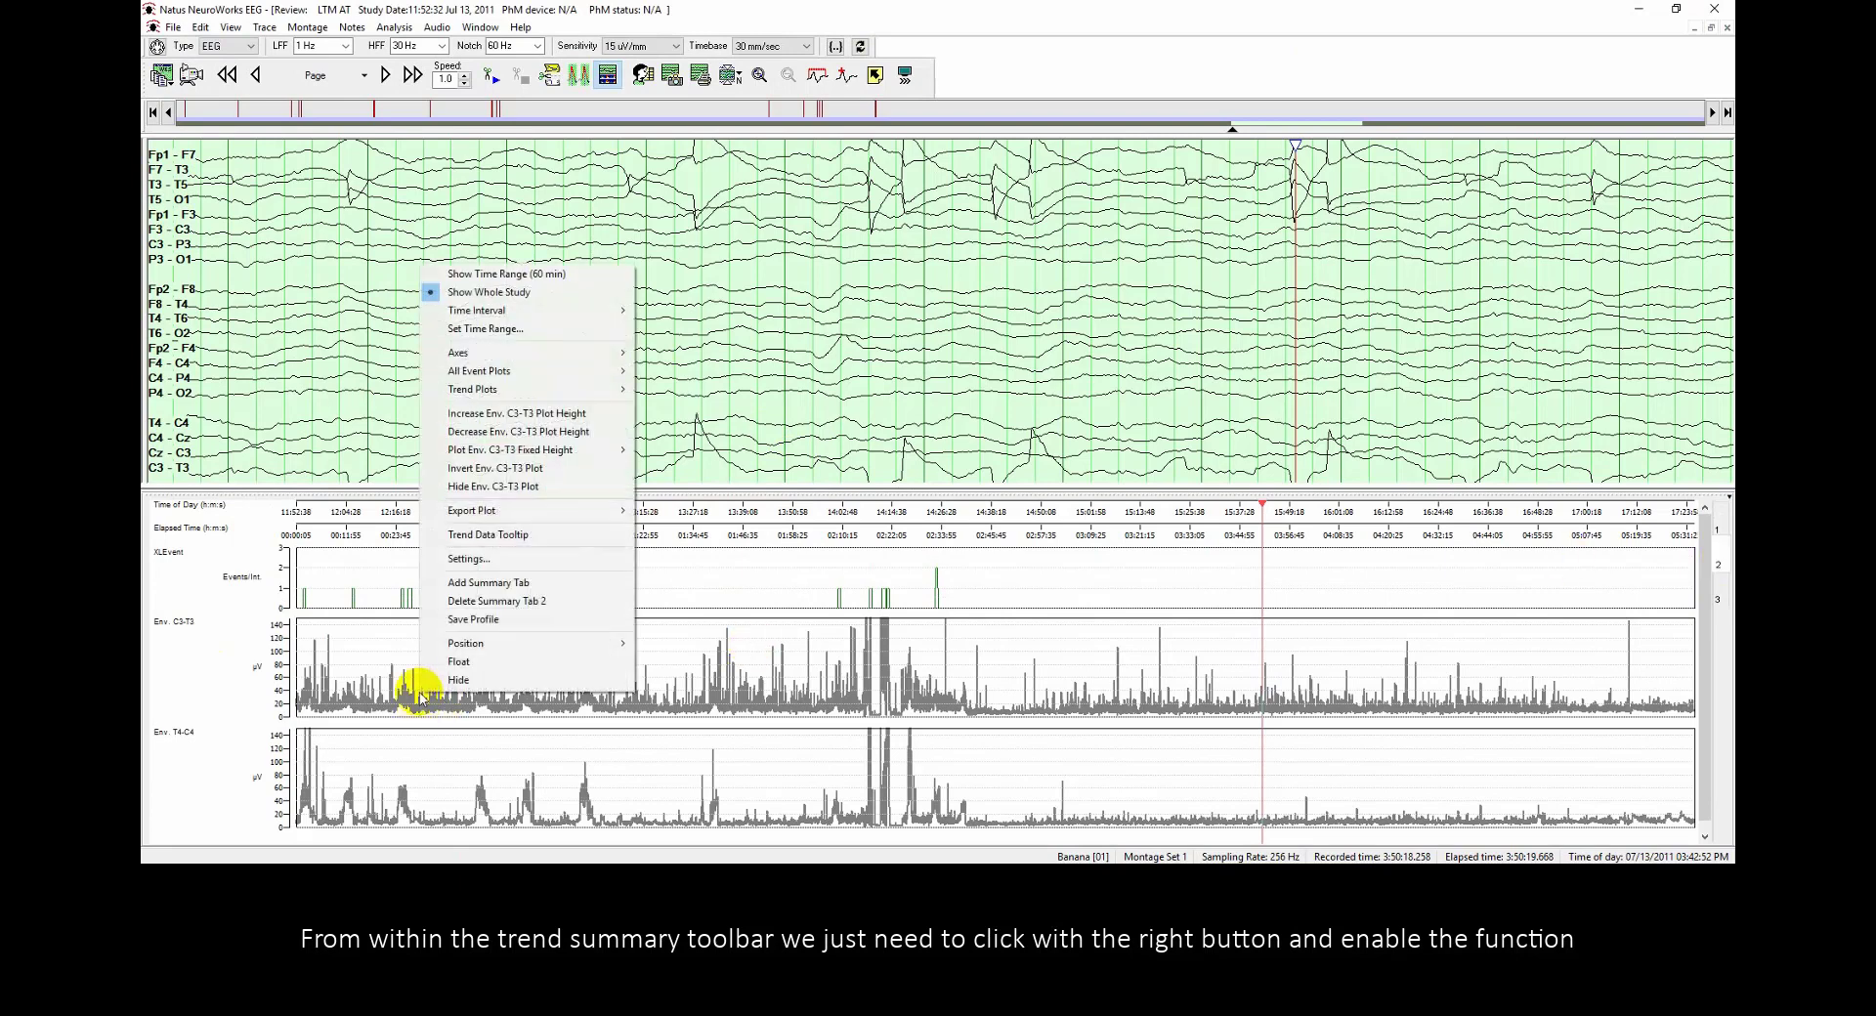
{"action": "left_click", "coordinate": [543, 533]}
{"action": "mouse_move", "coordinate": [478, 682]}
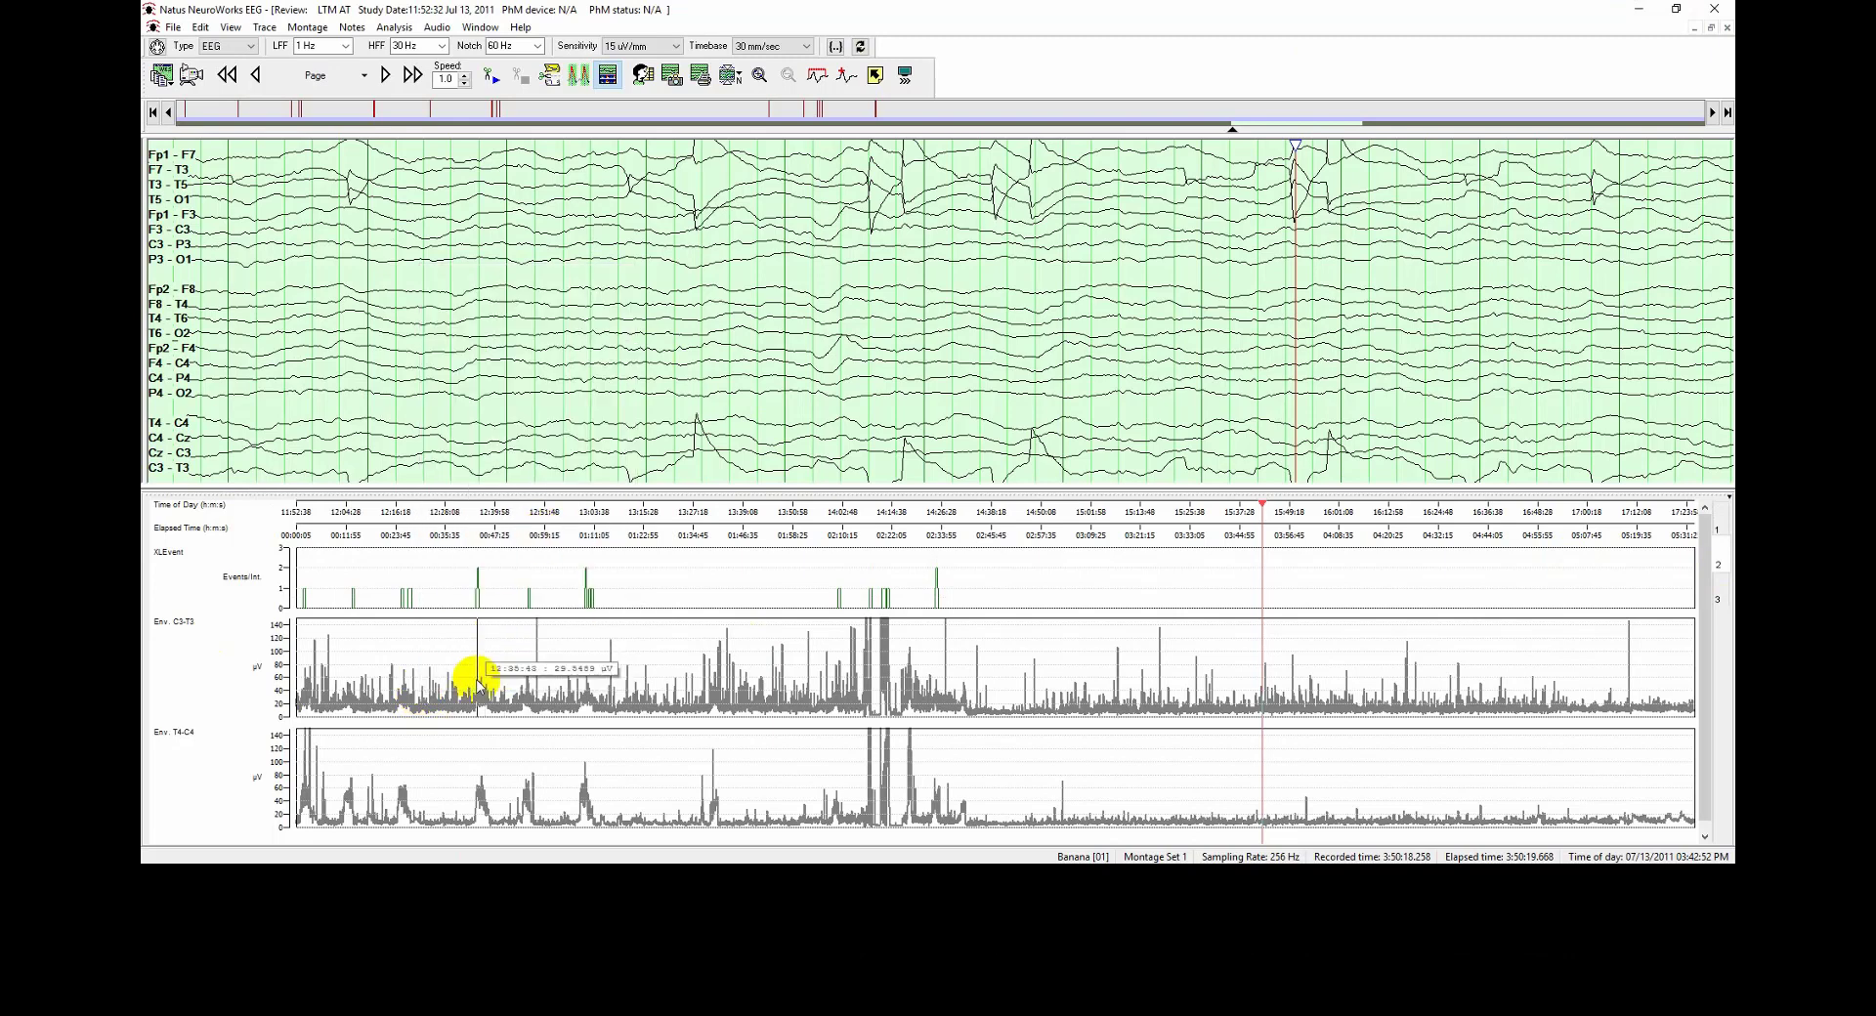
{"action": "right_click", "coordinate": [447, 816]}
{"action": "left_click", "coordinate": [511, 657]}
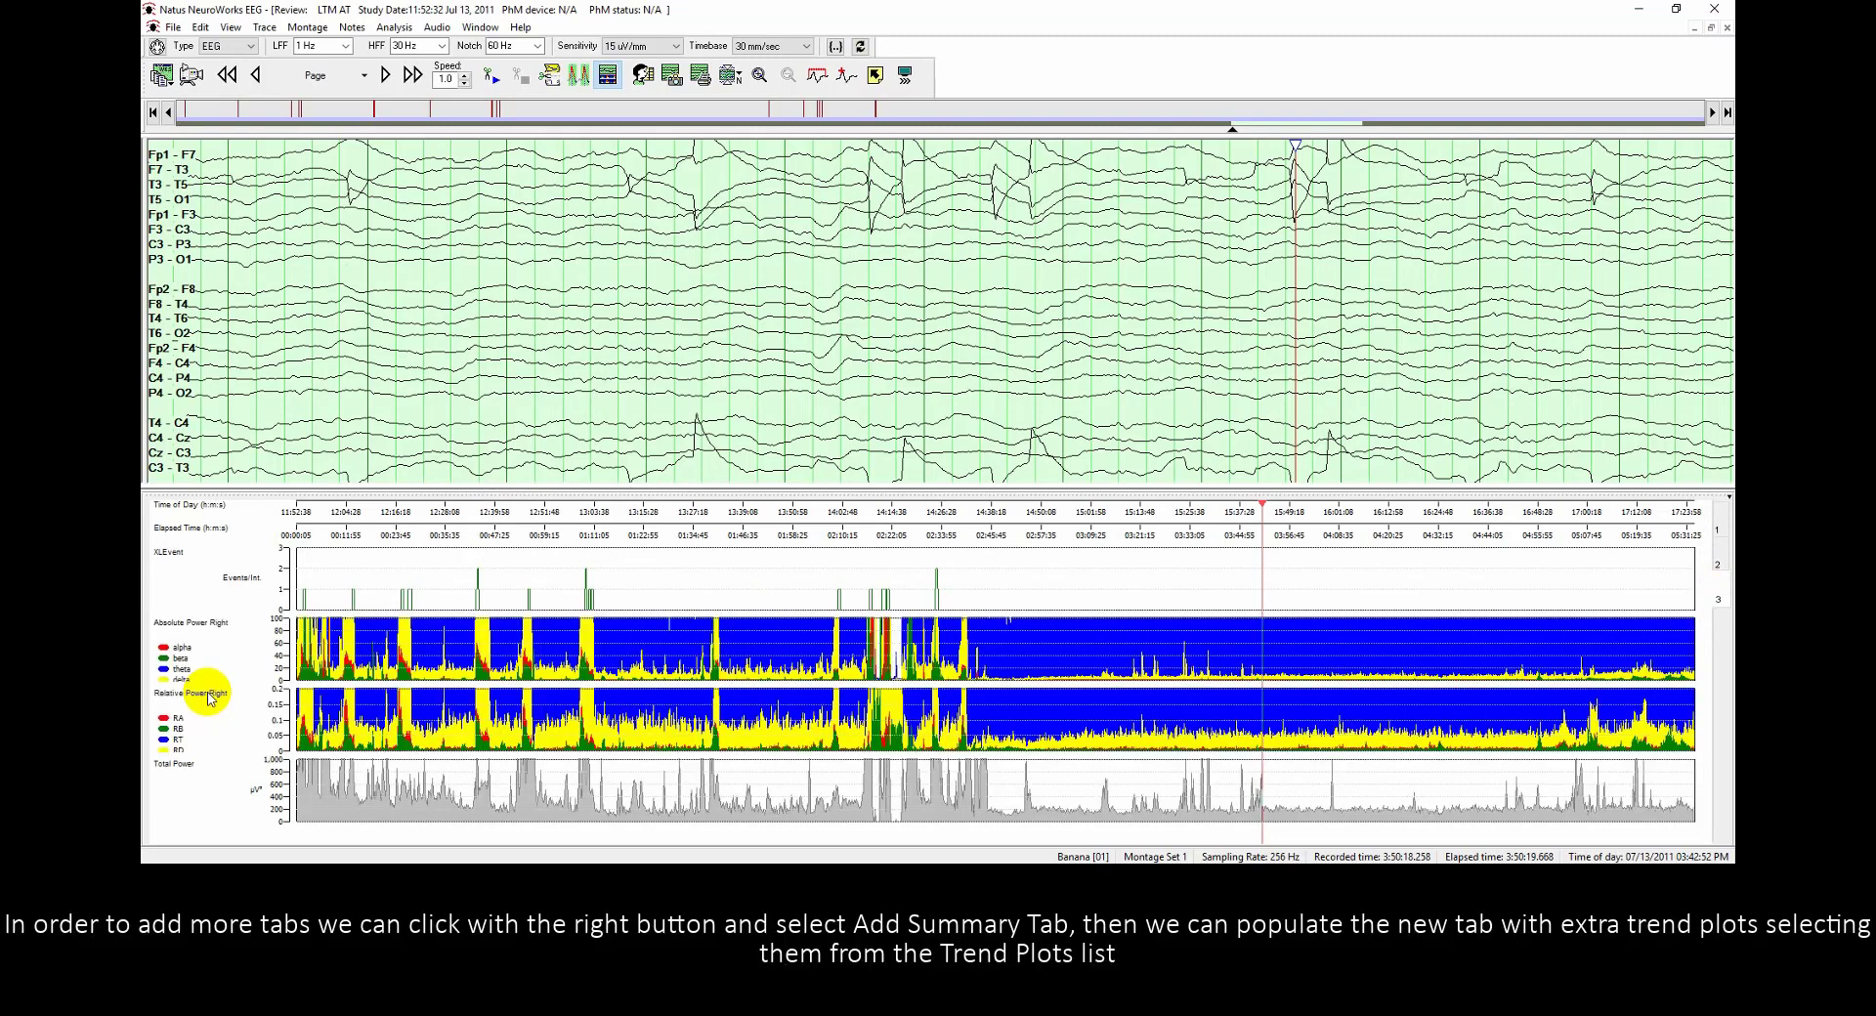
Add a new empty fourth summary tab via Add Summary Tab
{"action": "right_click", "coordinate": [210, 697]}
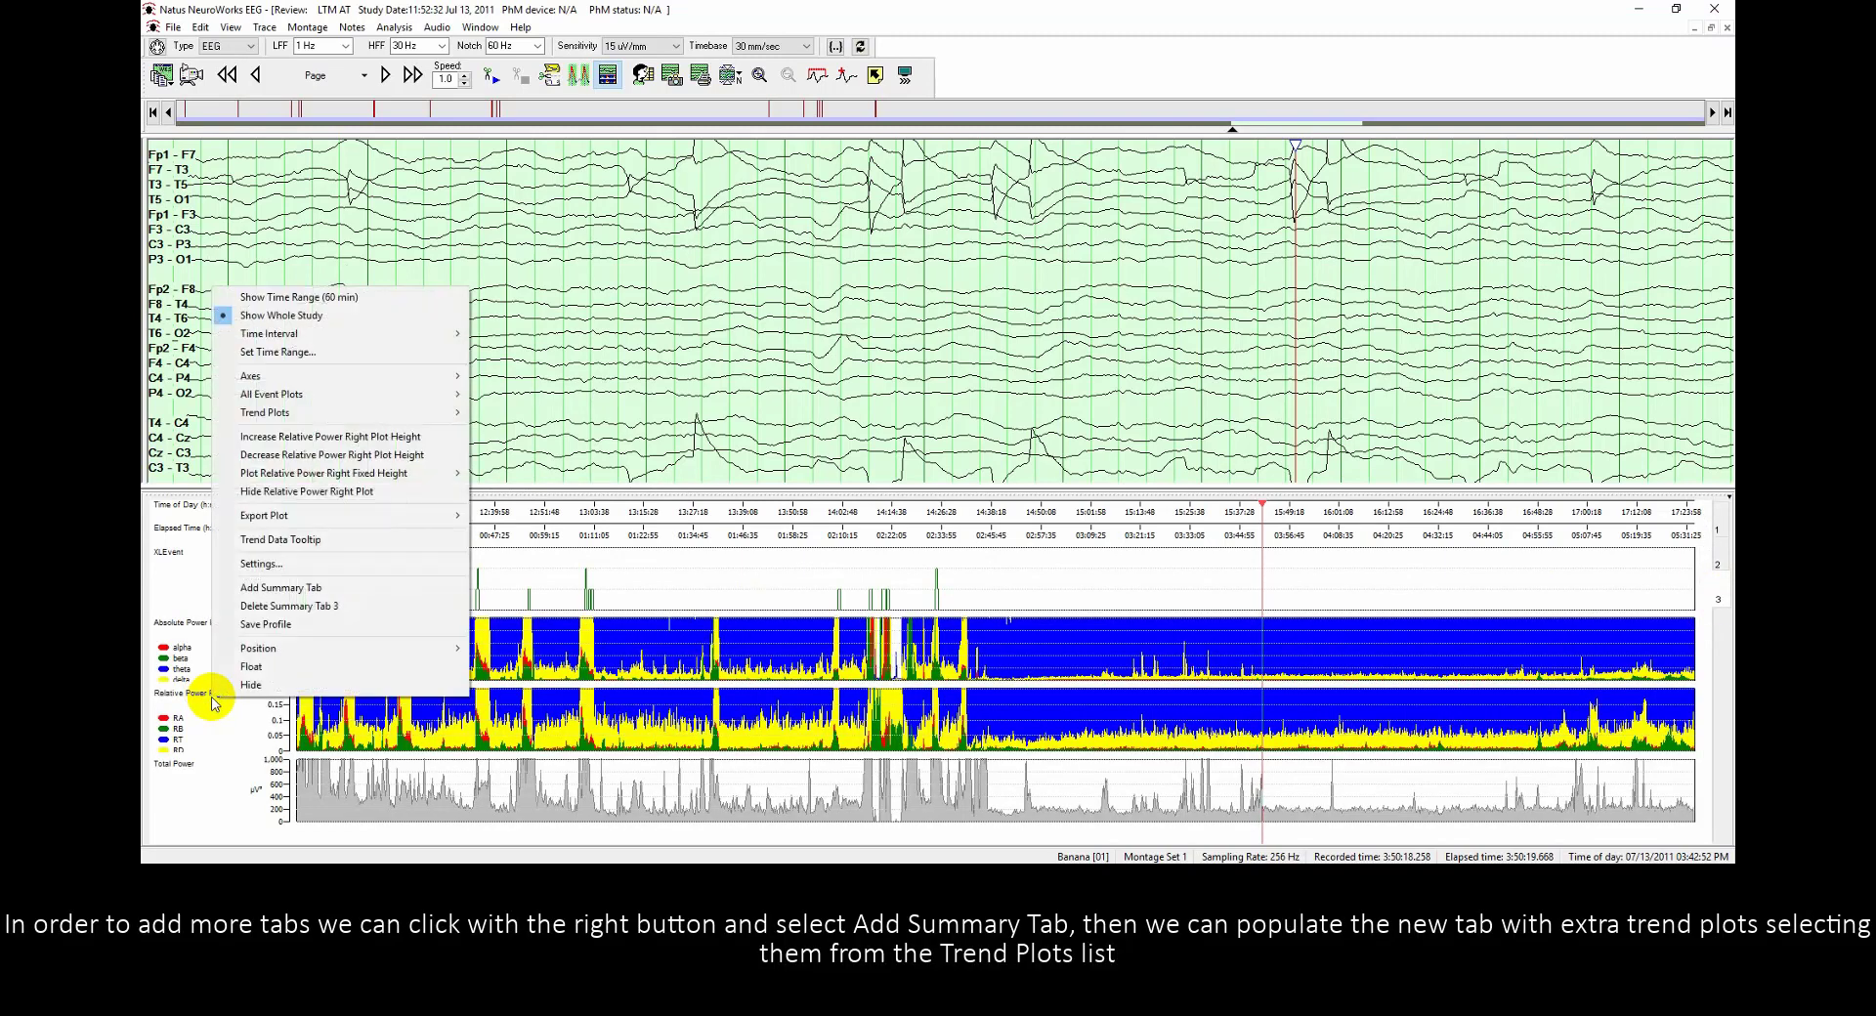
{"action": "left_click", "coordinate": [364, 589]}
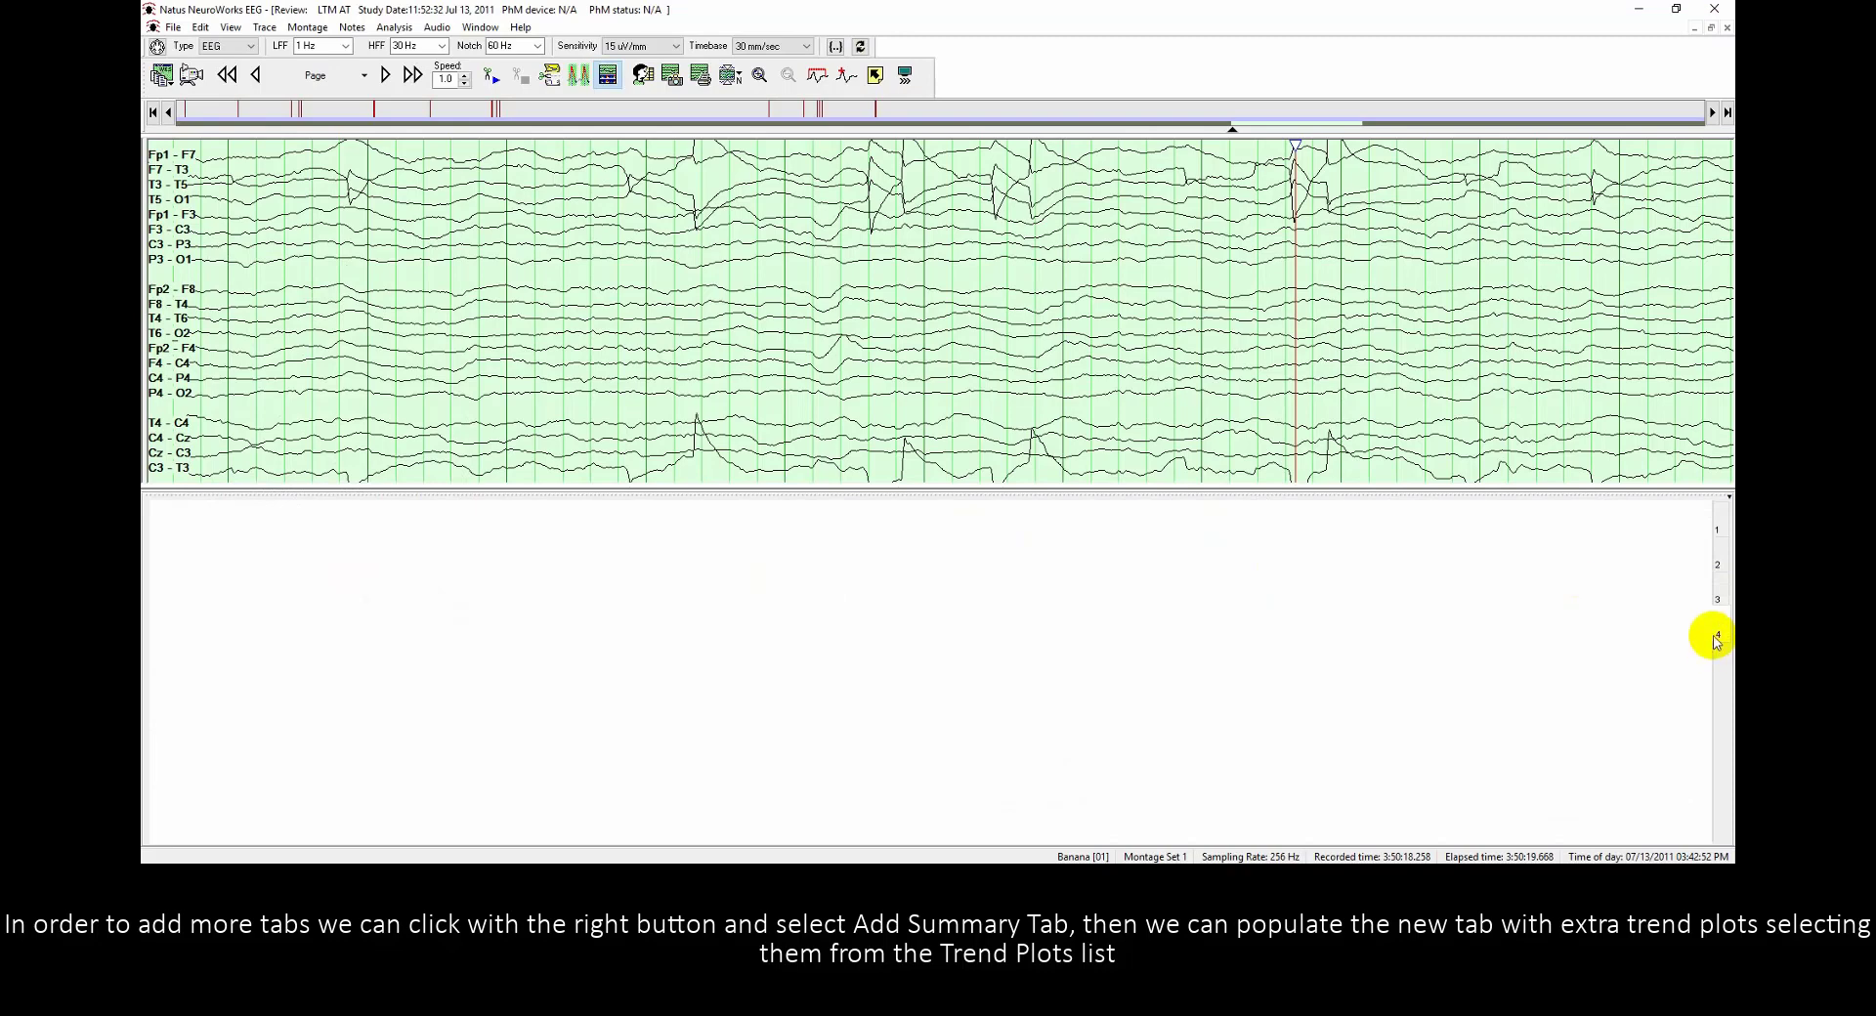
Give the fourth summary tab a Time of Day axis and an Elapsed Time axis
{"action": "right_click", "coordinate": [244, 598]}
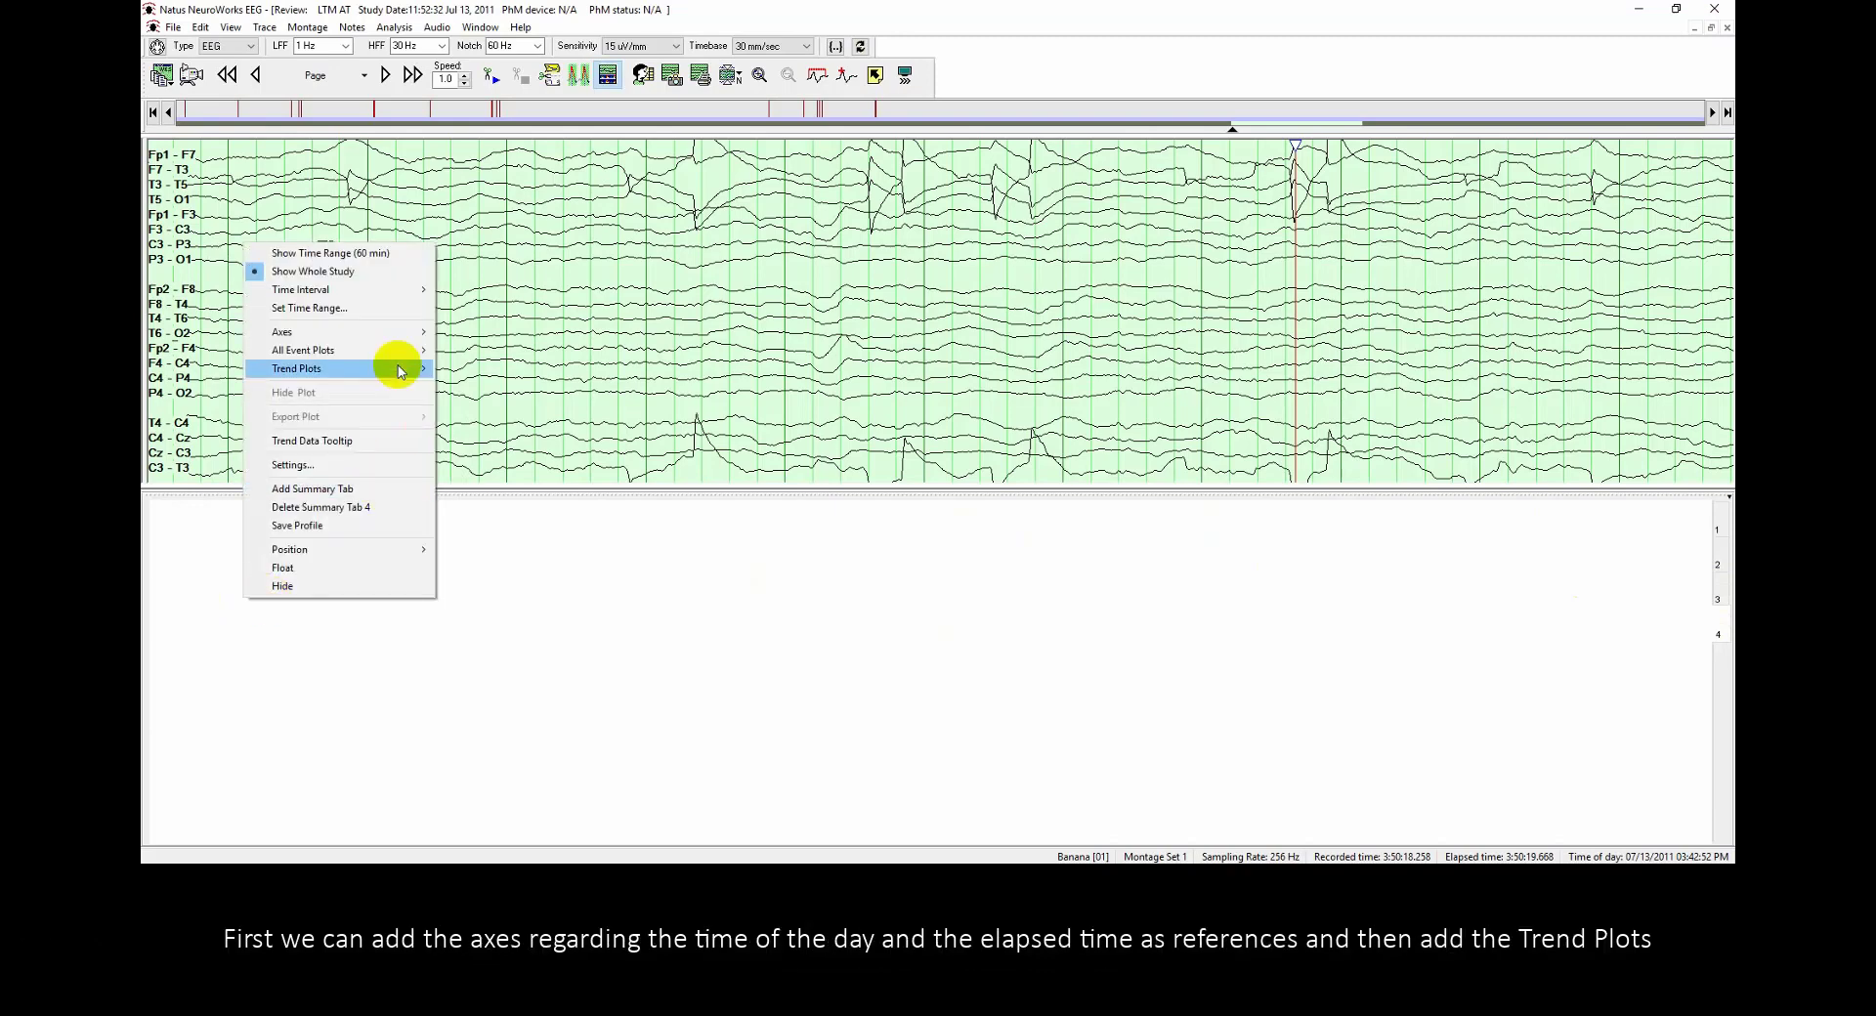
{"action": "mouse_move", "coordinate": [407, 331]}
{"action": "left_click", "coordinate": [464, 353]}
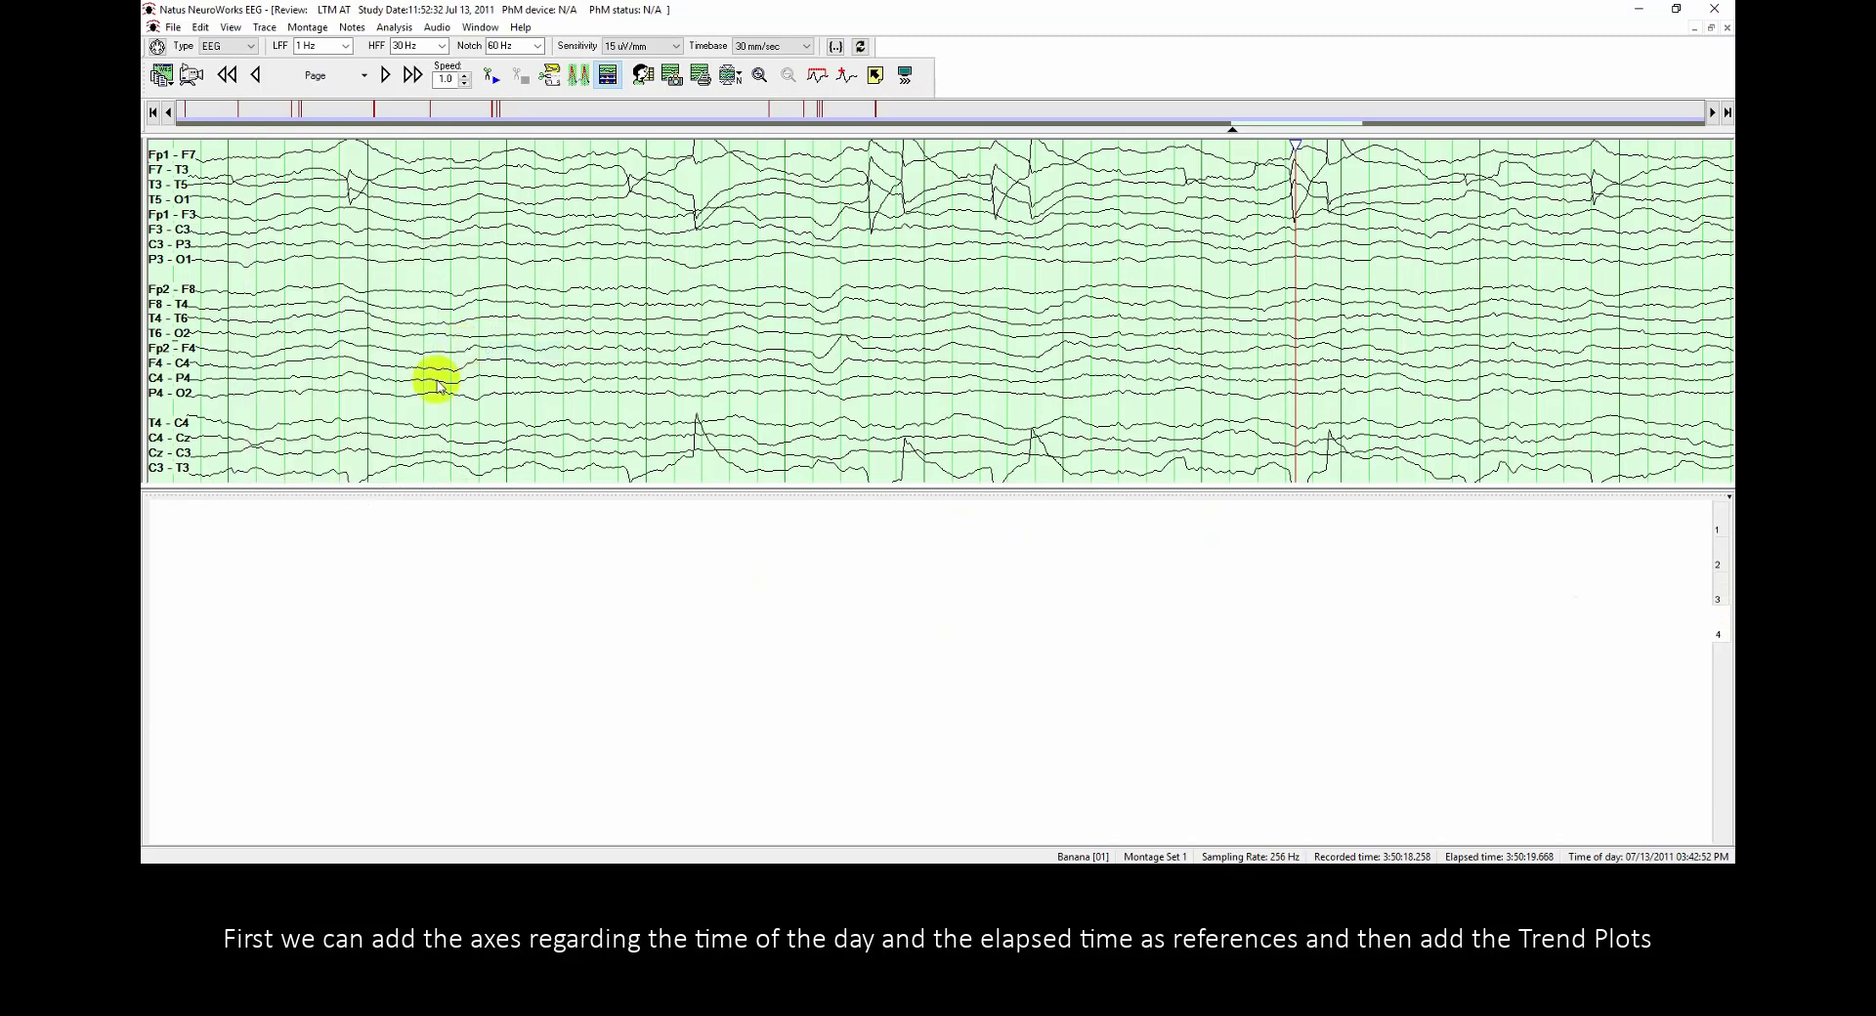
{"action": "right_click", "coordinate": [226, 552]}
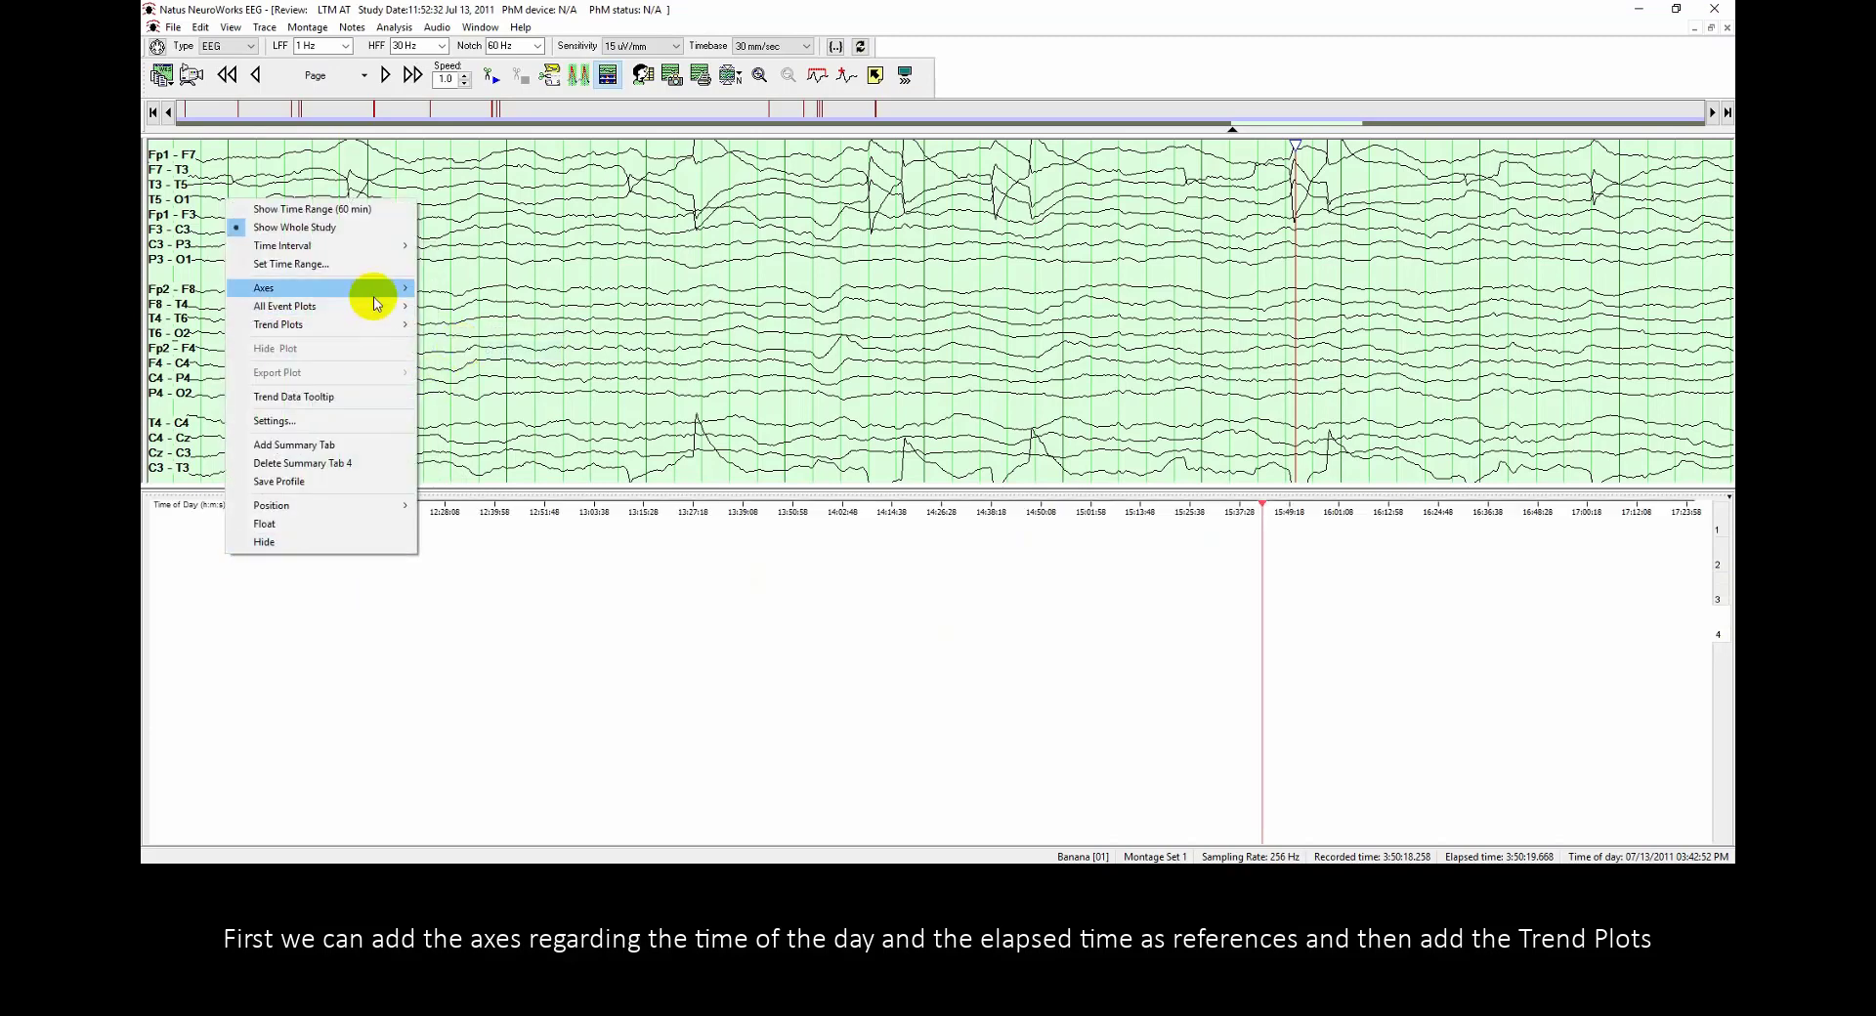
{"action": "mouse_move", "coordinate": [369, 289]}
{"action": "left_click", "coordinate": [441, 287]}
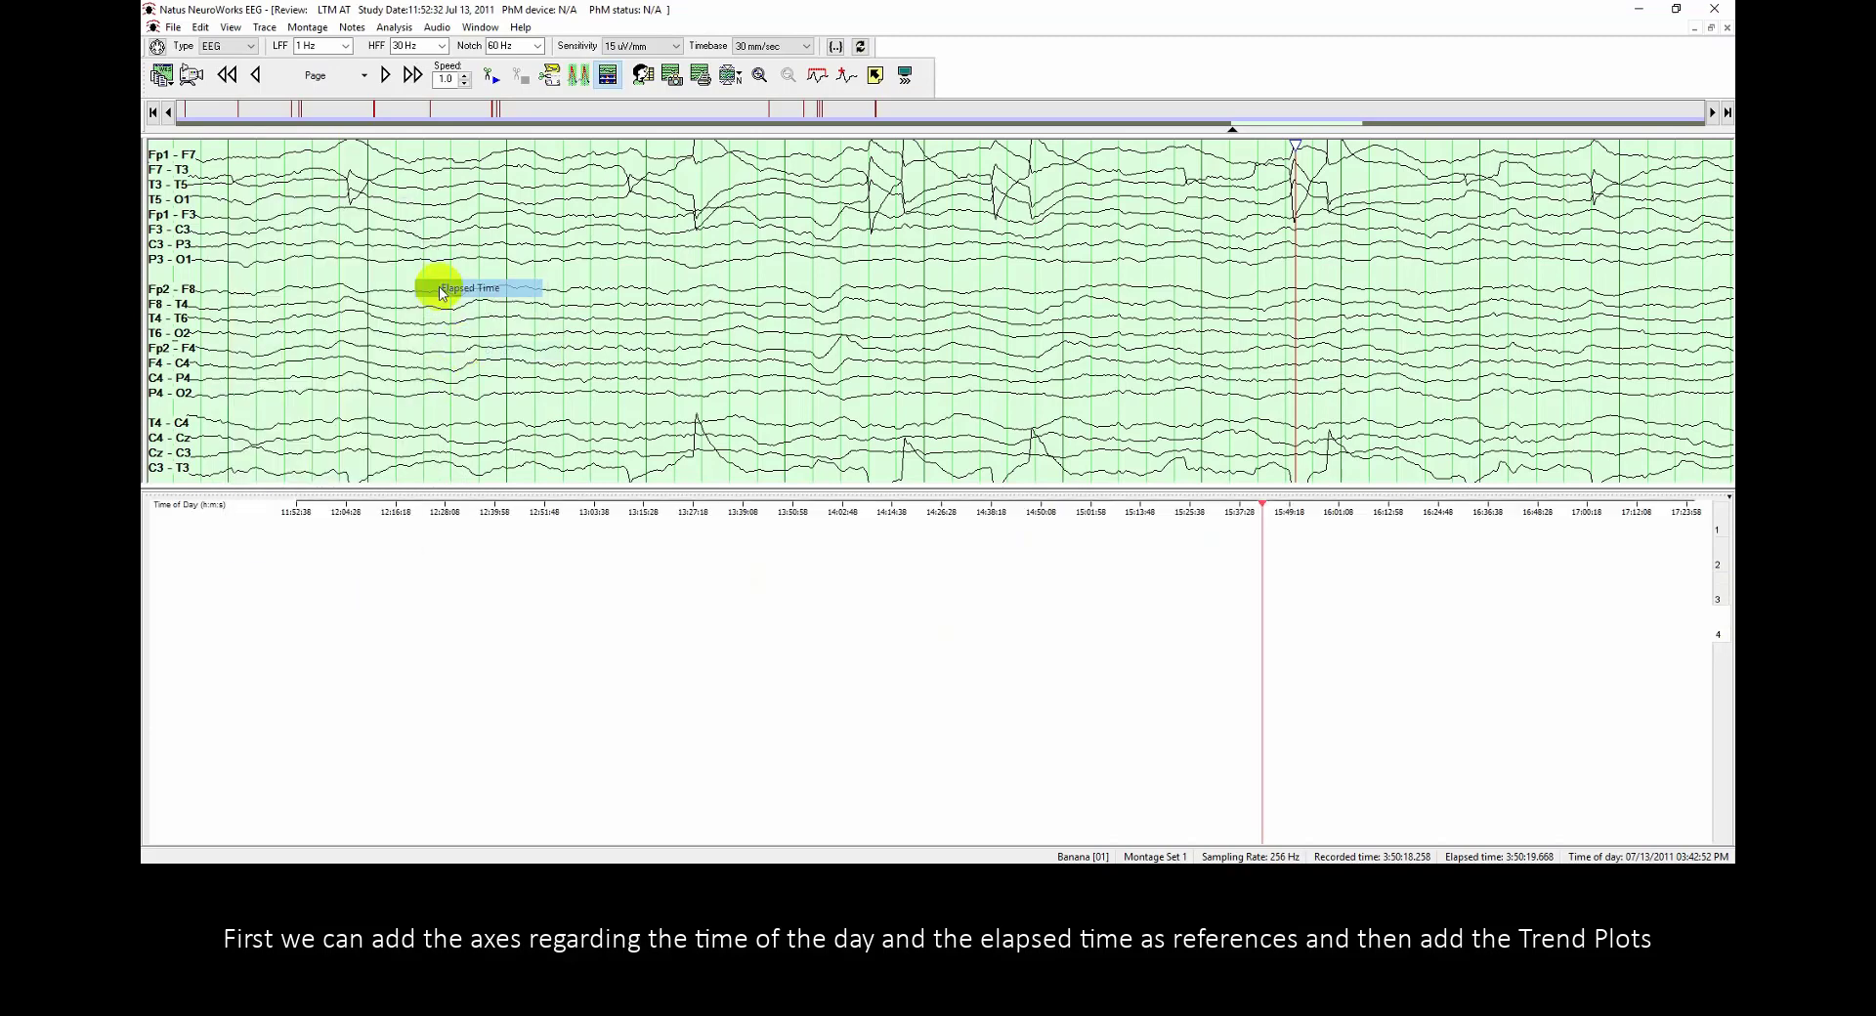
{"action": "right_click", "coordinate": [202, 628]}
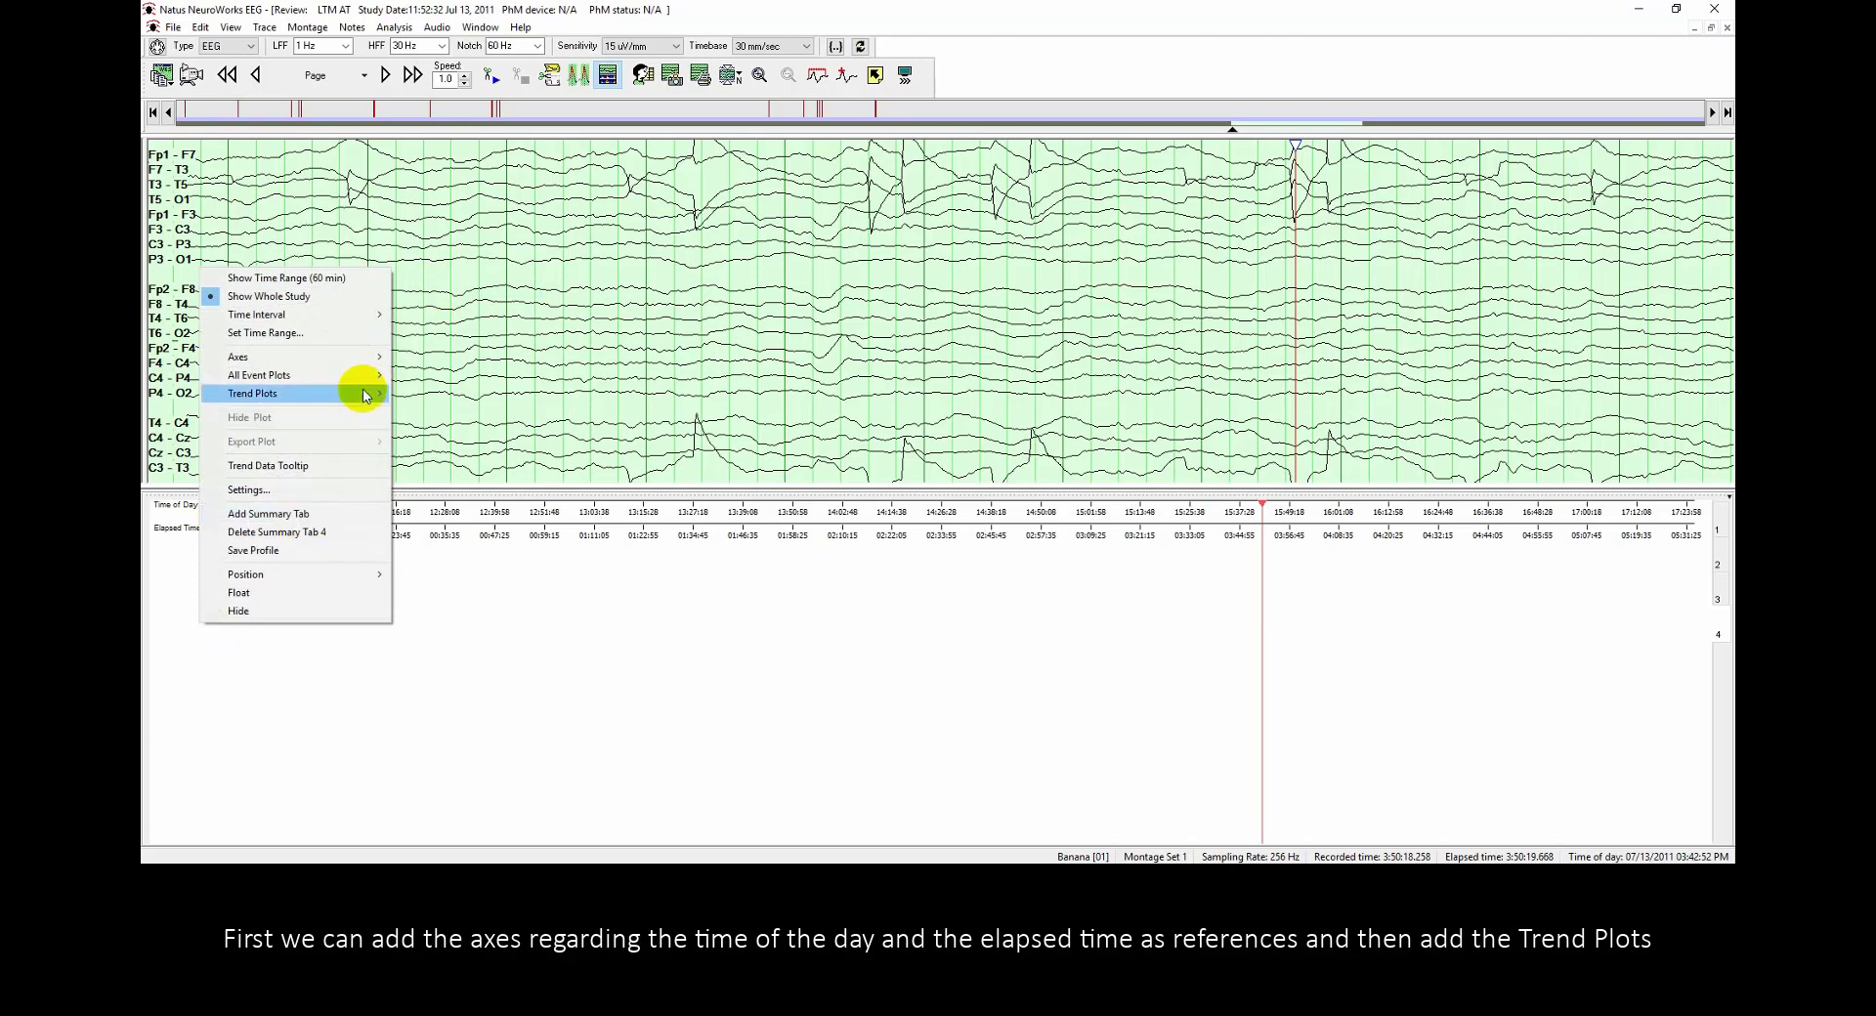
{"action": "mouse_move", "coordinate": [365, 395]}
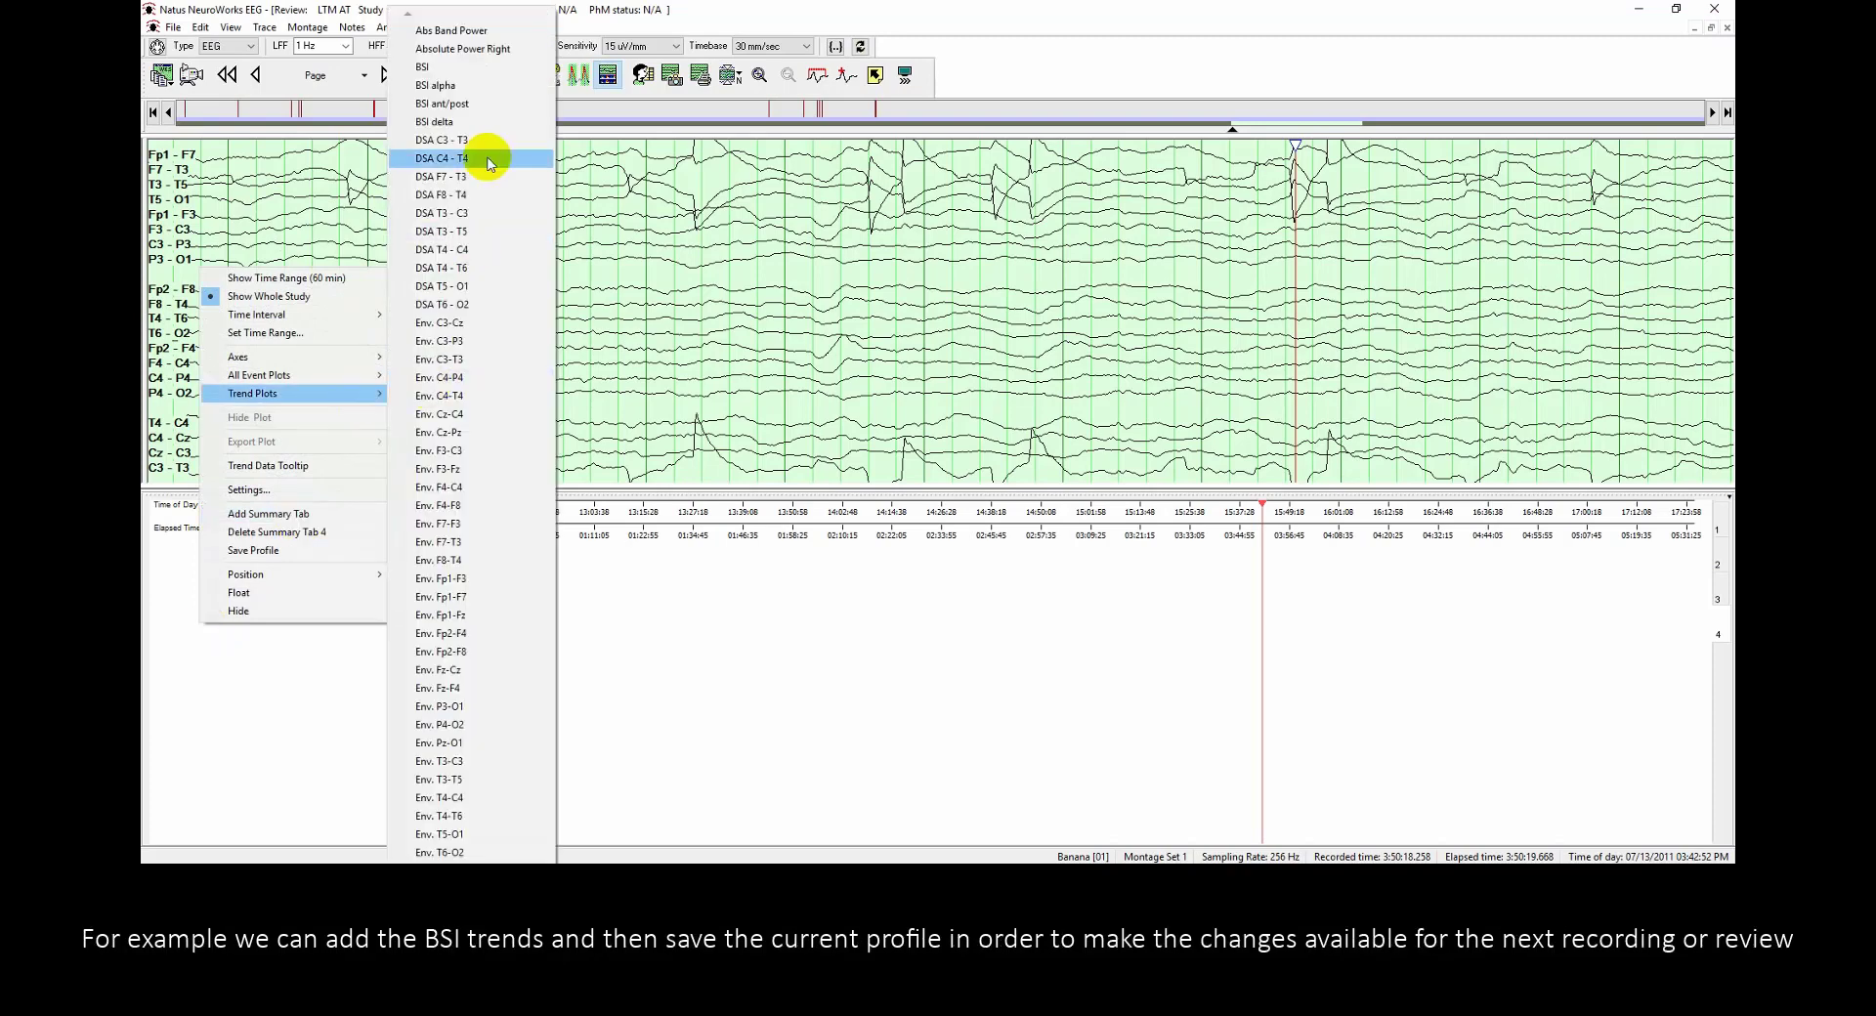
Add the BSI and BSI ant/post trend plots to the new tab
{"action": "left_click", "coordinate": [499, 68]}
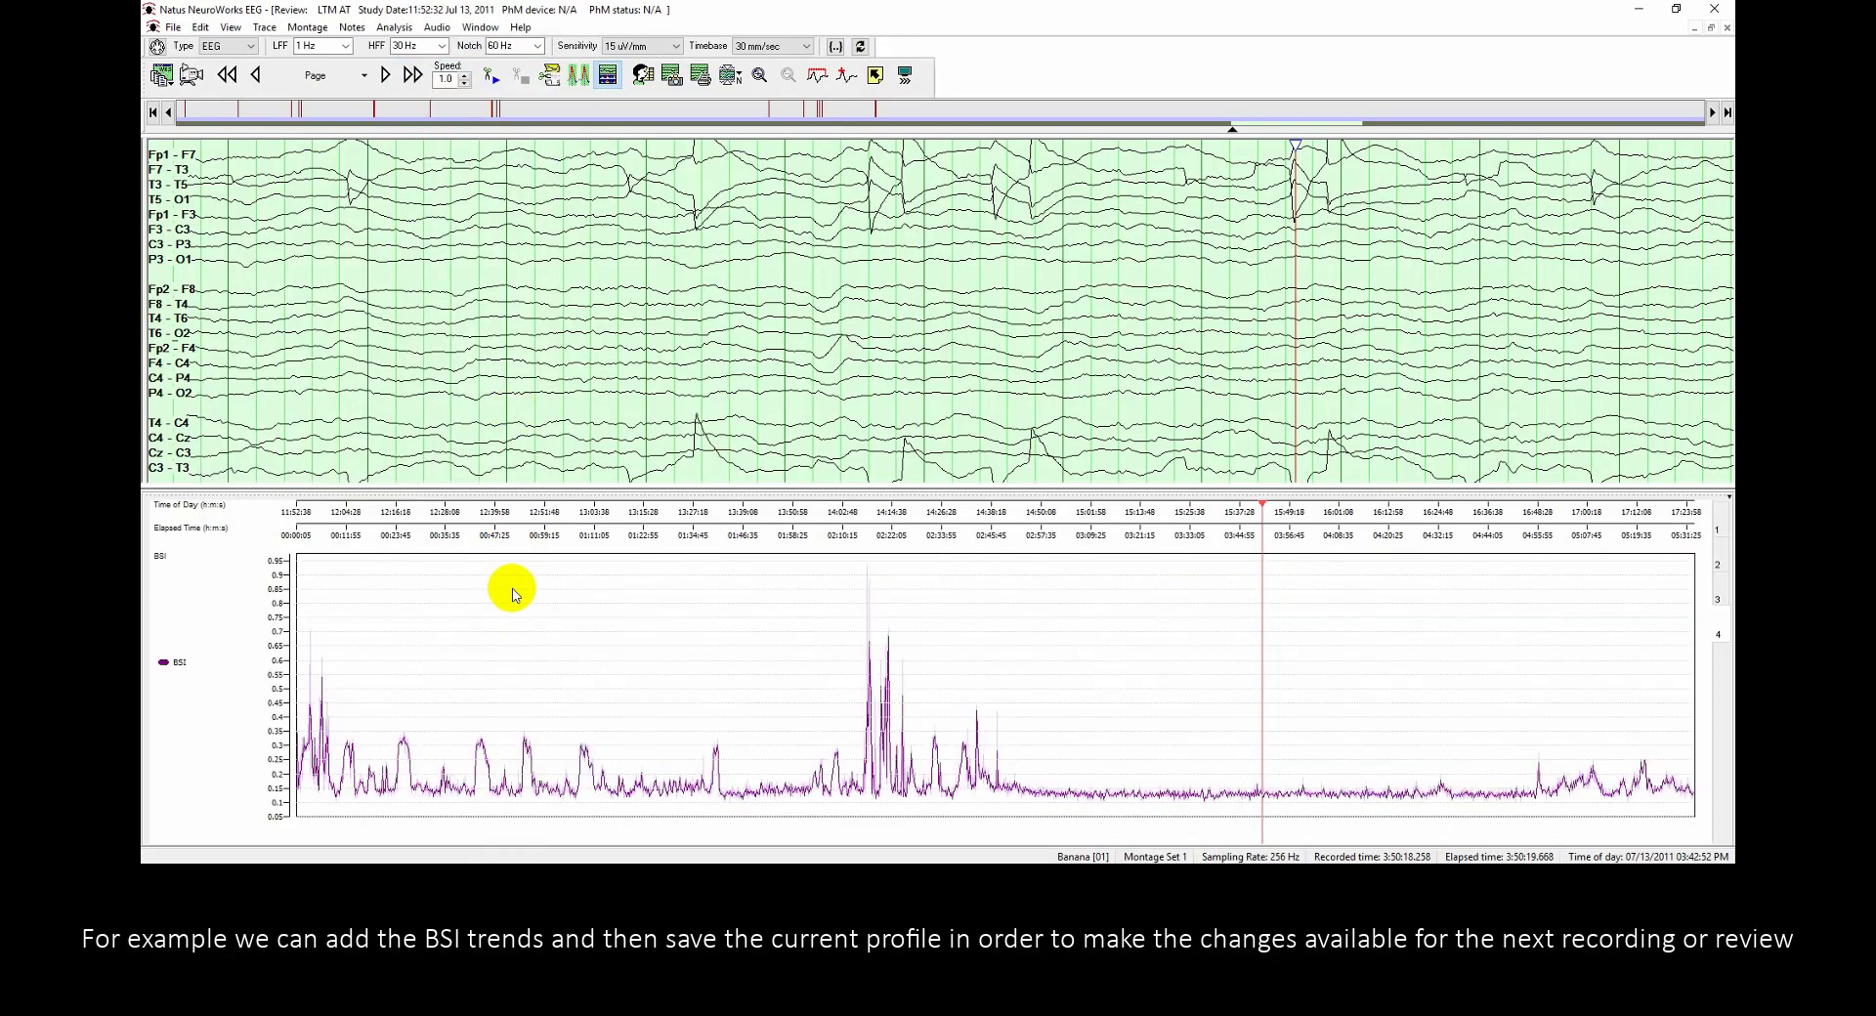
{"action": "right_click", "coordinate": [212, 723]}
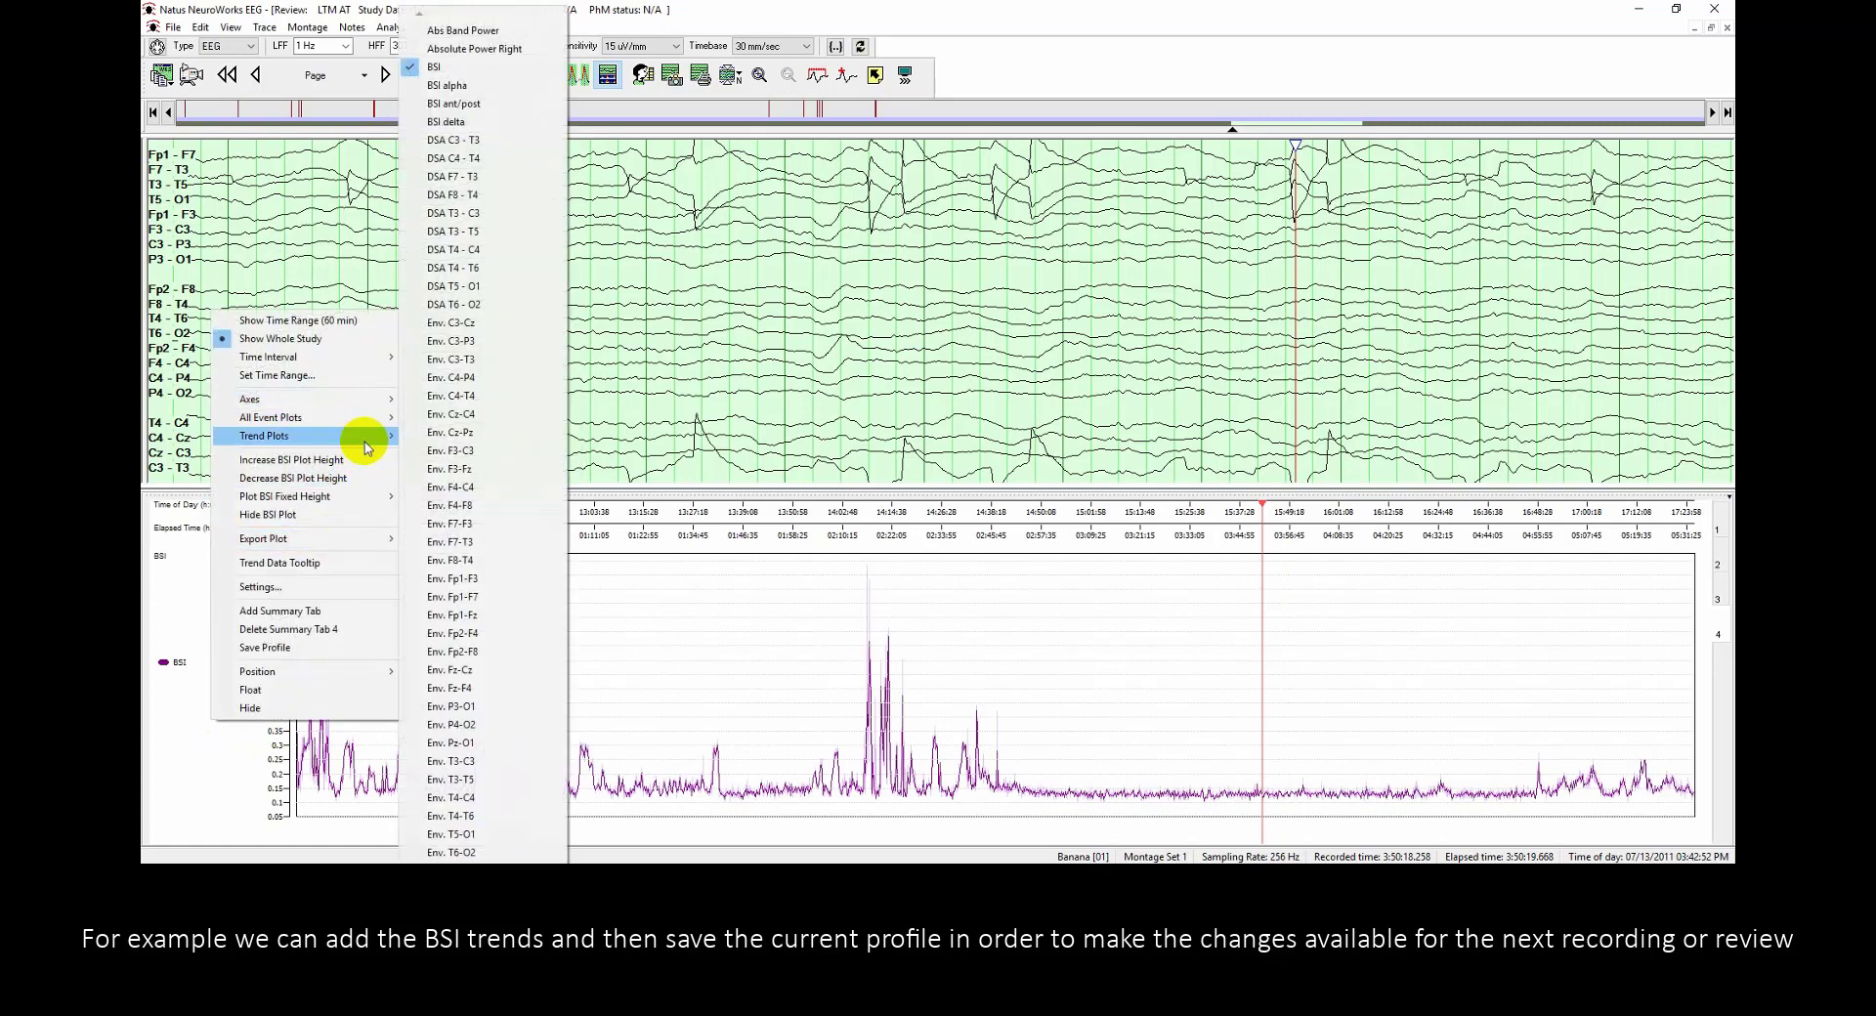
{"action": "left_click", "coordinate": [537, 102]}
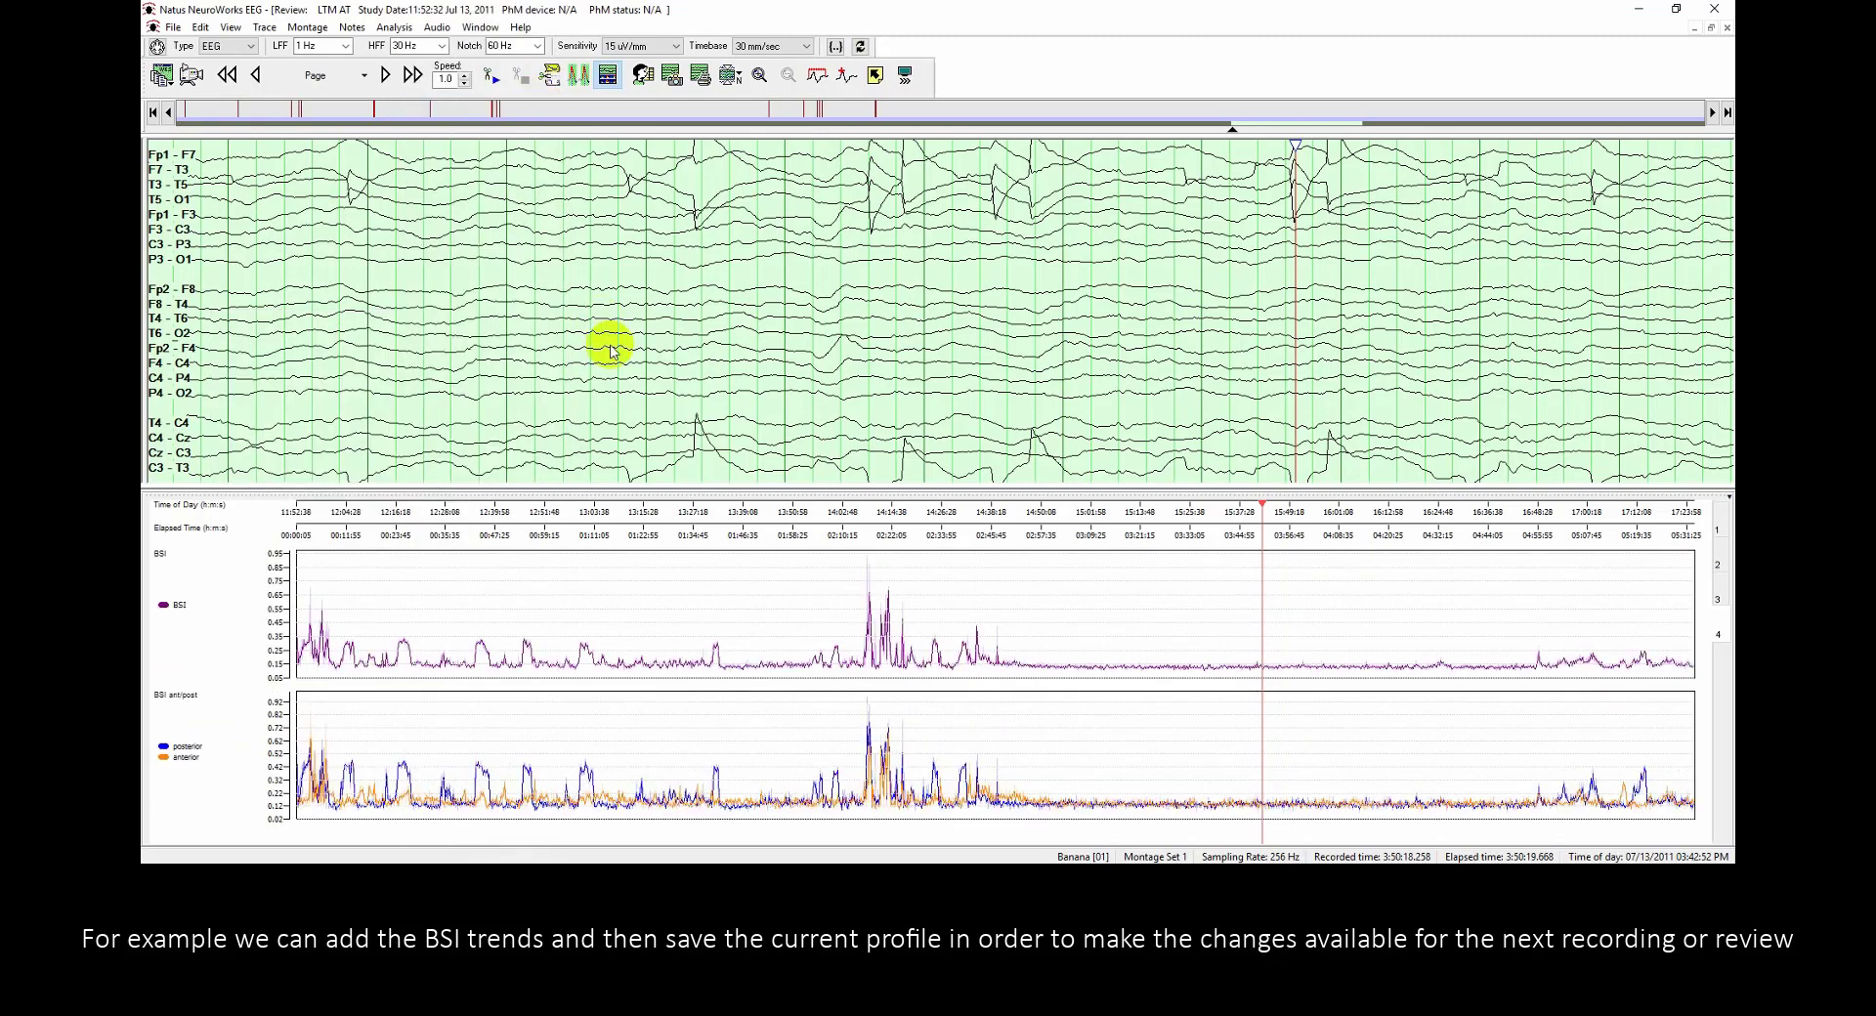
Save the trend layout to the profile and close the study with File > Exit
{"action": "right_click", "coordinate": [178, 642]}
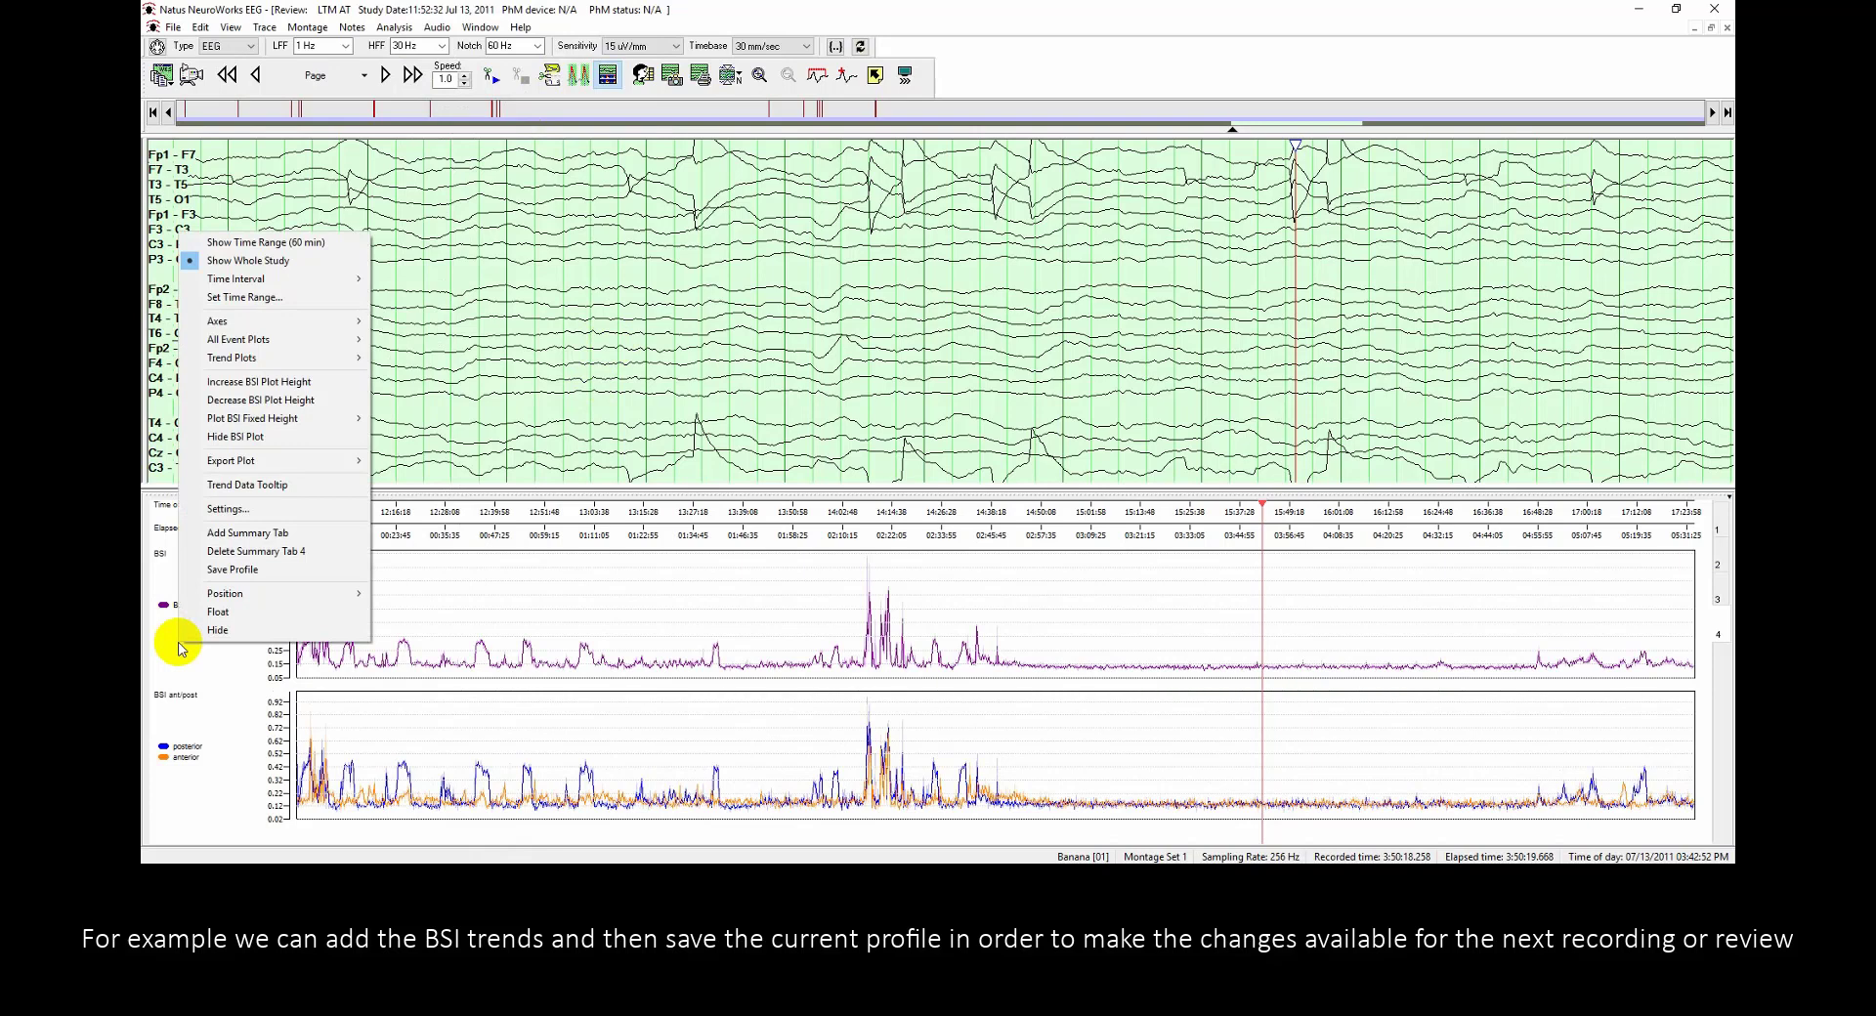
{"action": "left_click", "coordinate": [298, 578]}
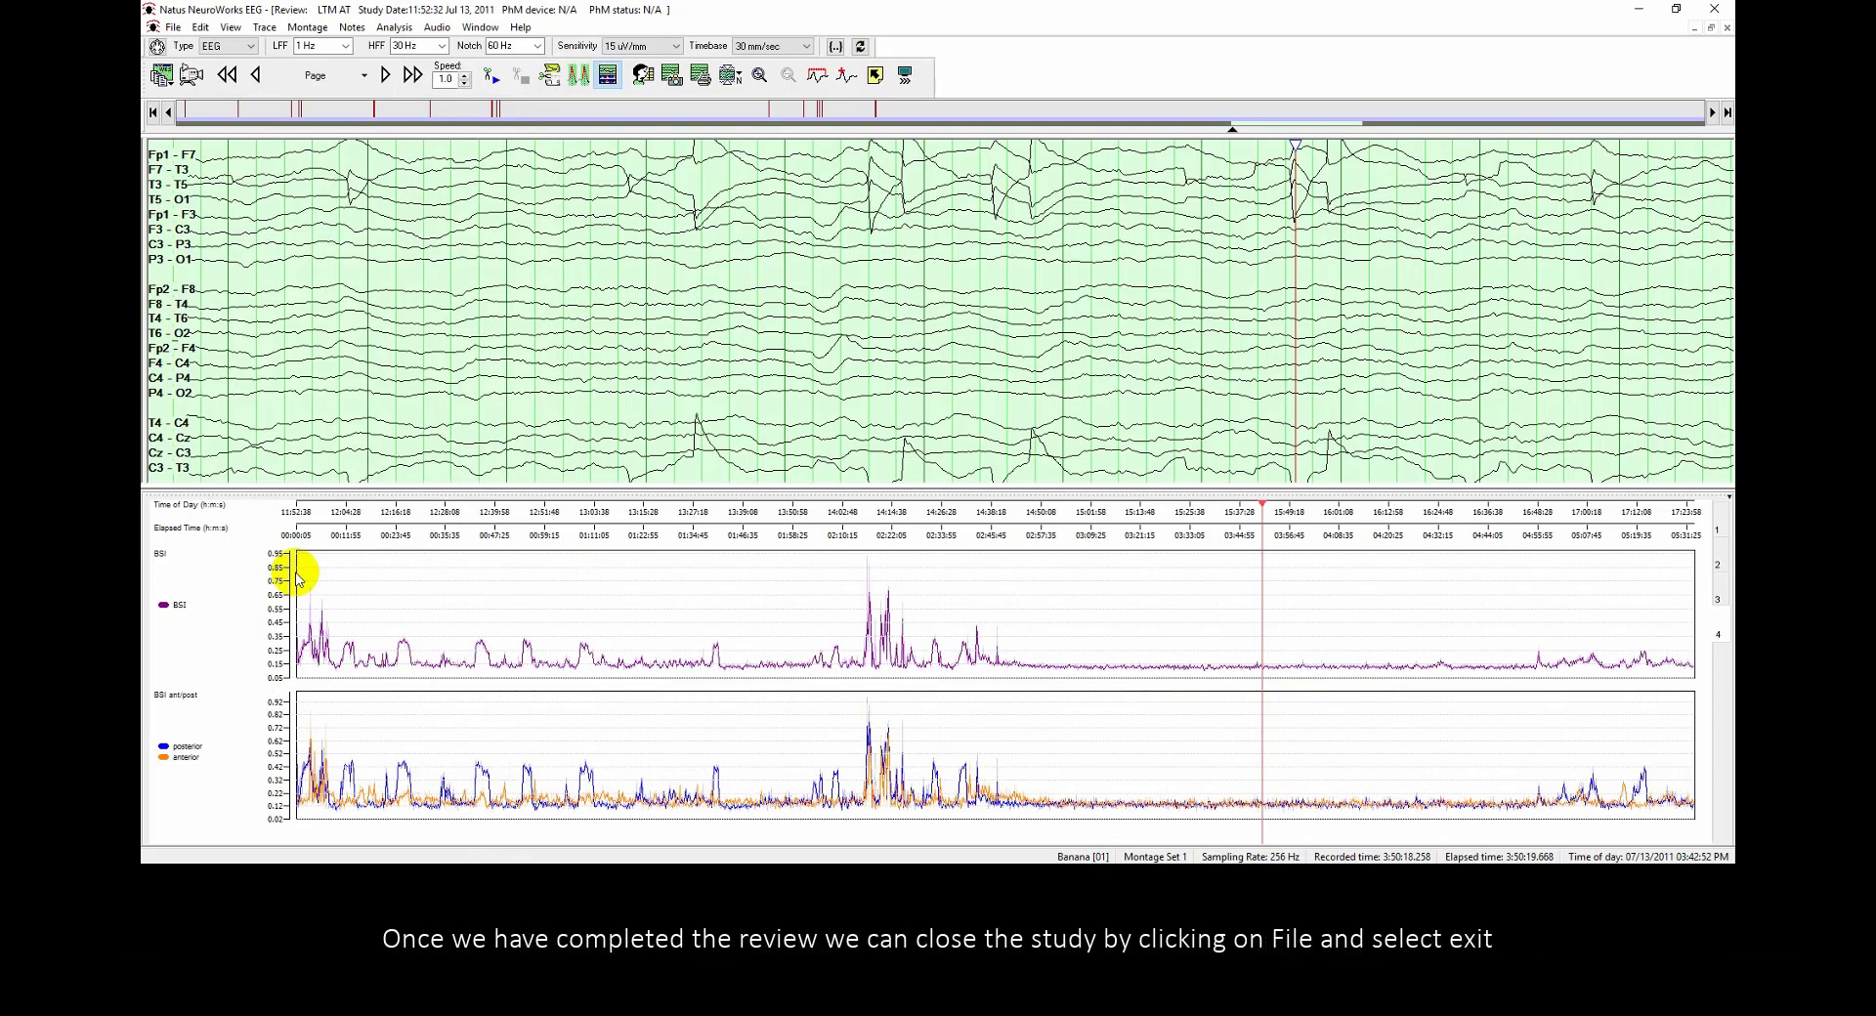
{"action": "left_click", "coordinate": [176, 29]}
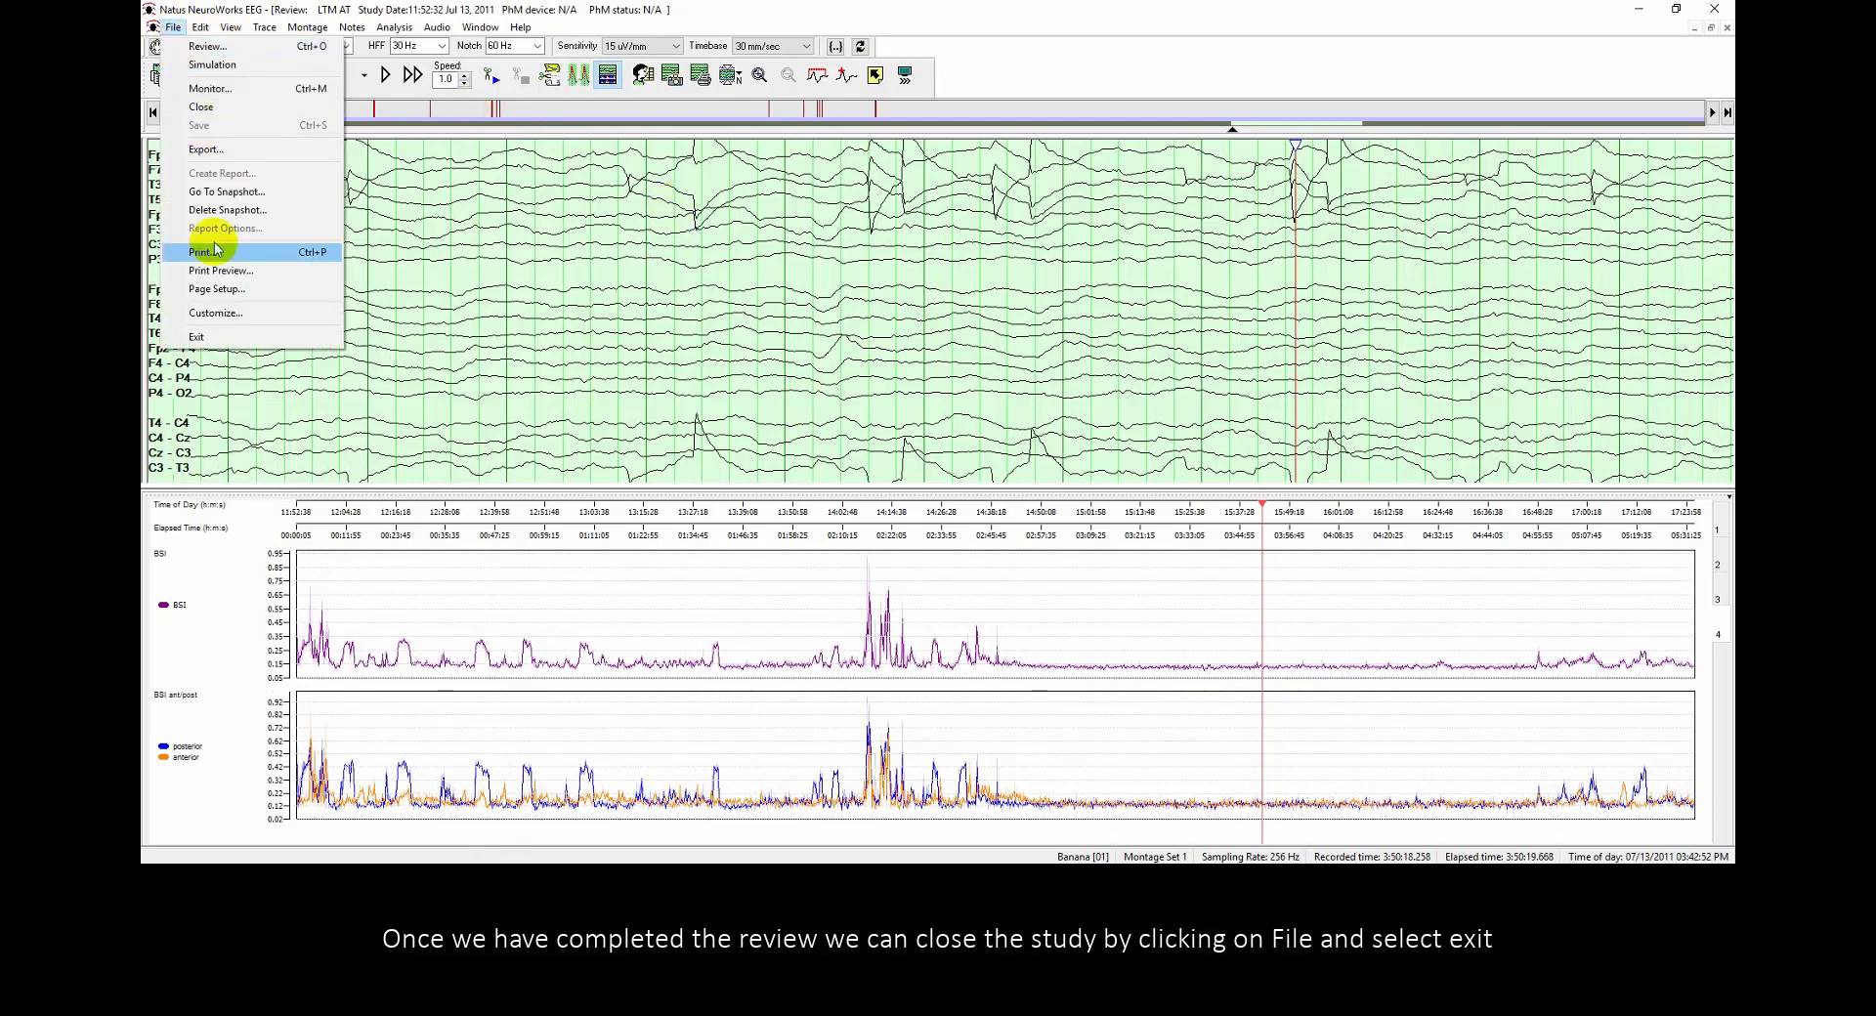
{"action": "left_click", "coordinate": [219, 337]}
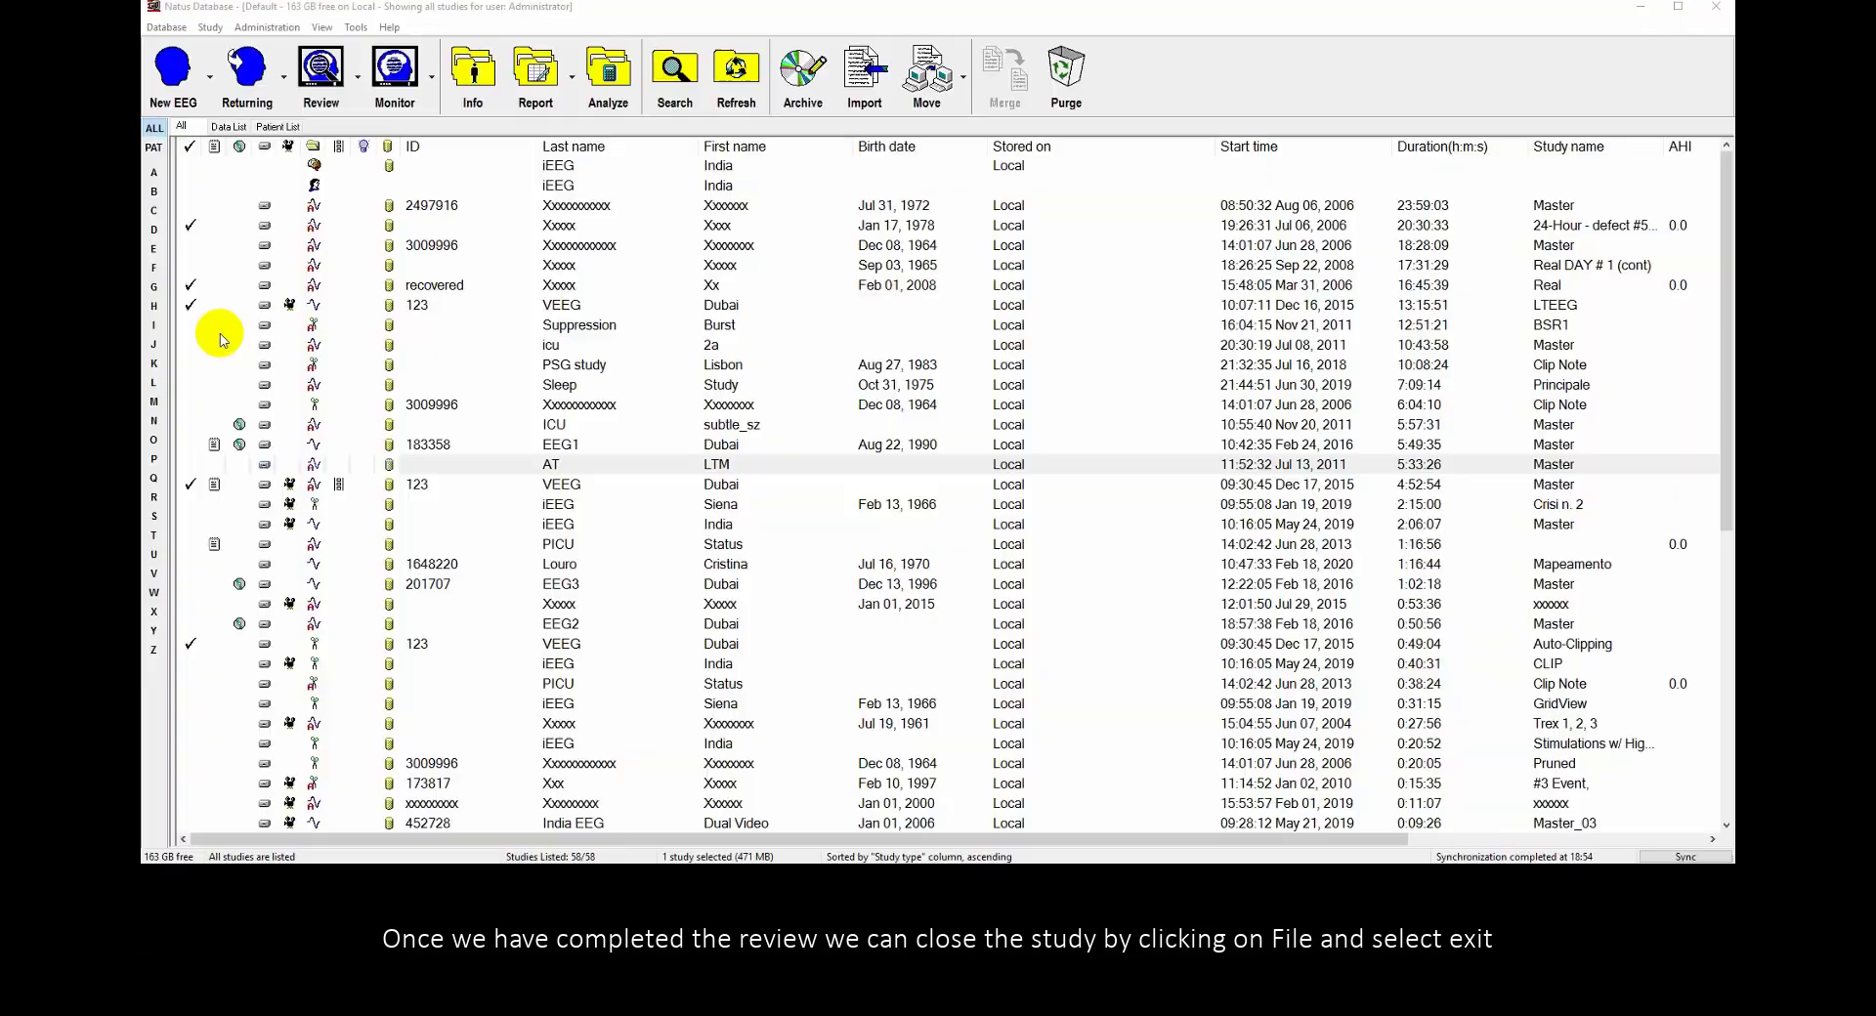